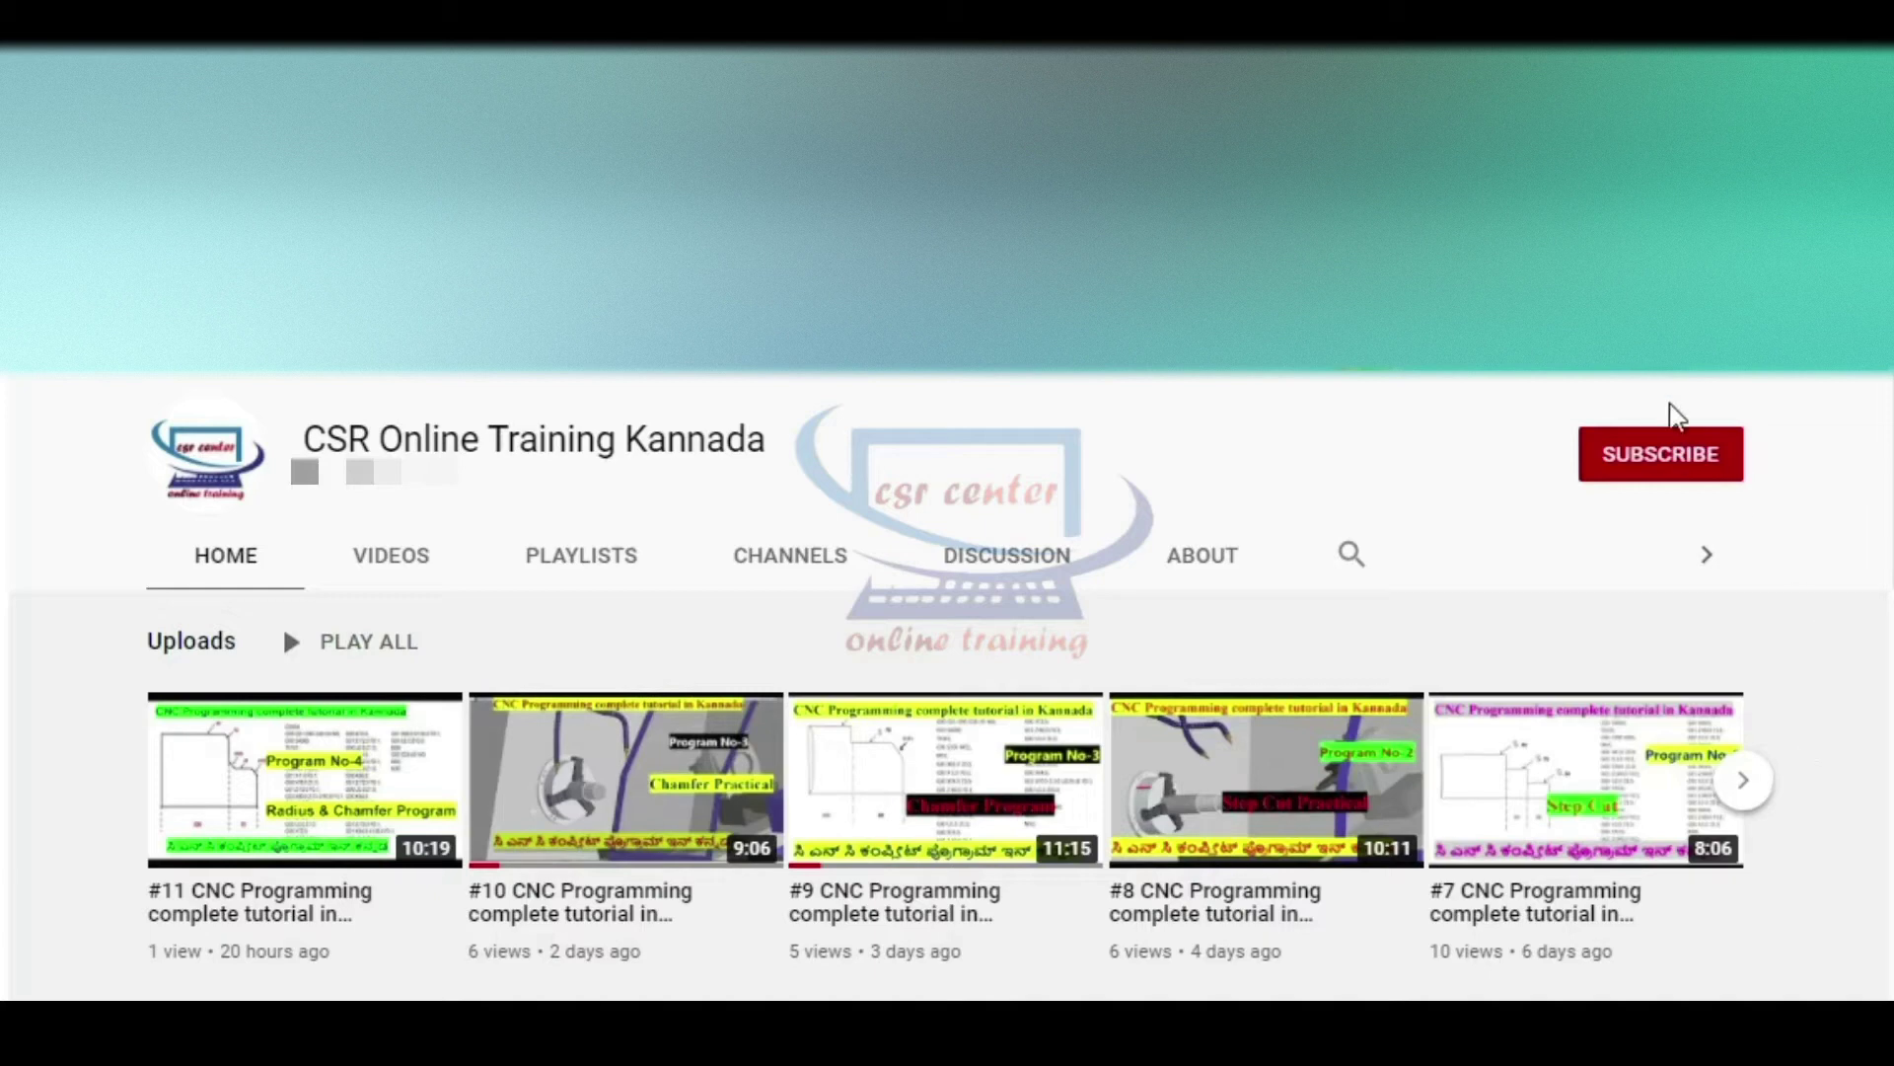
- Subscribe to the CSR Online Training Kannada channel and set its notification bell to All
click(1661, 459)
click(1717, 463)
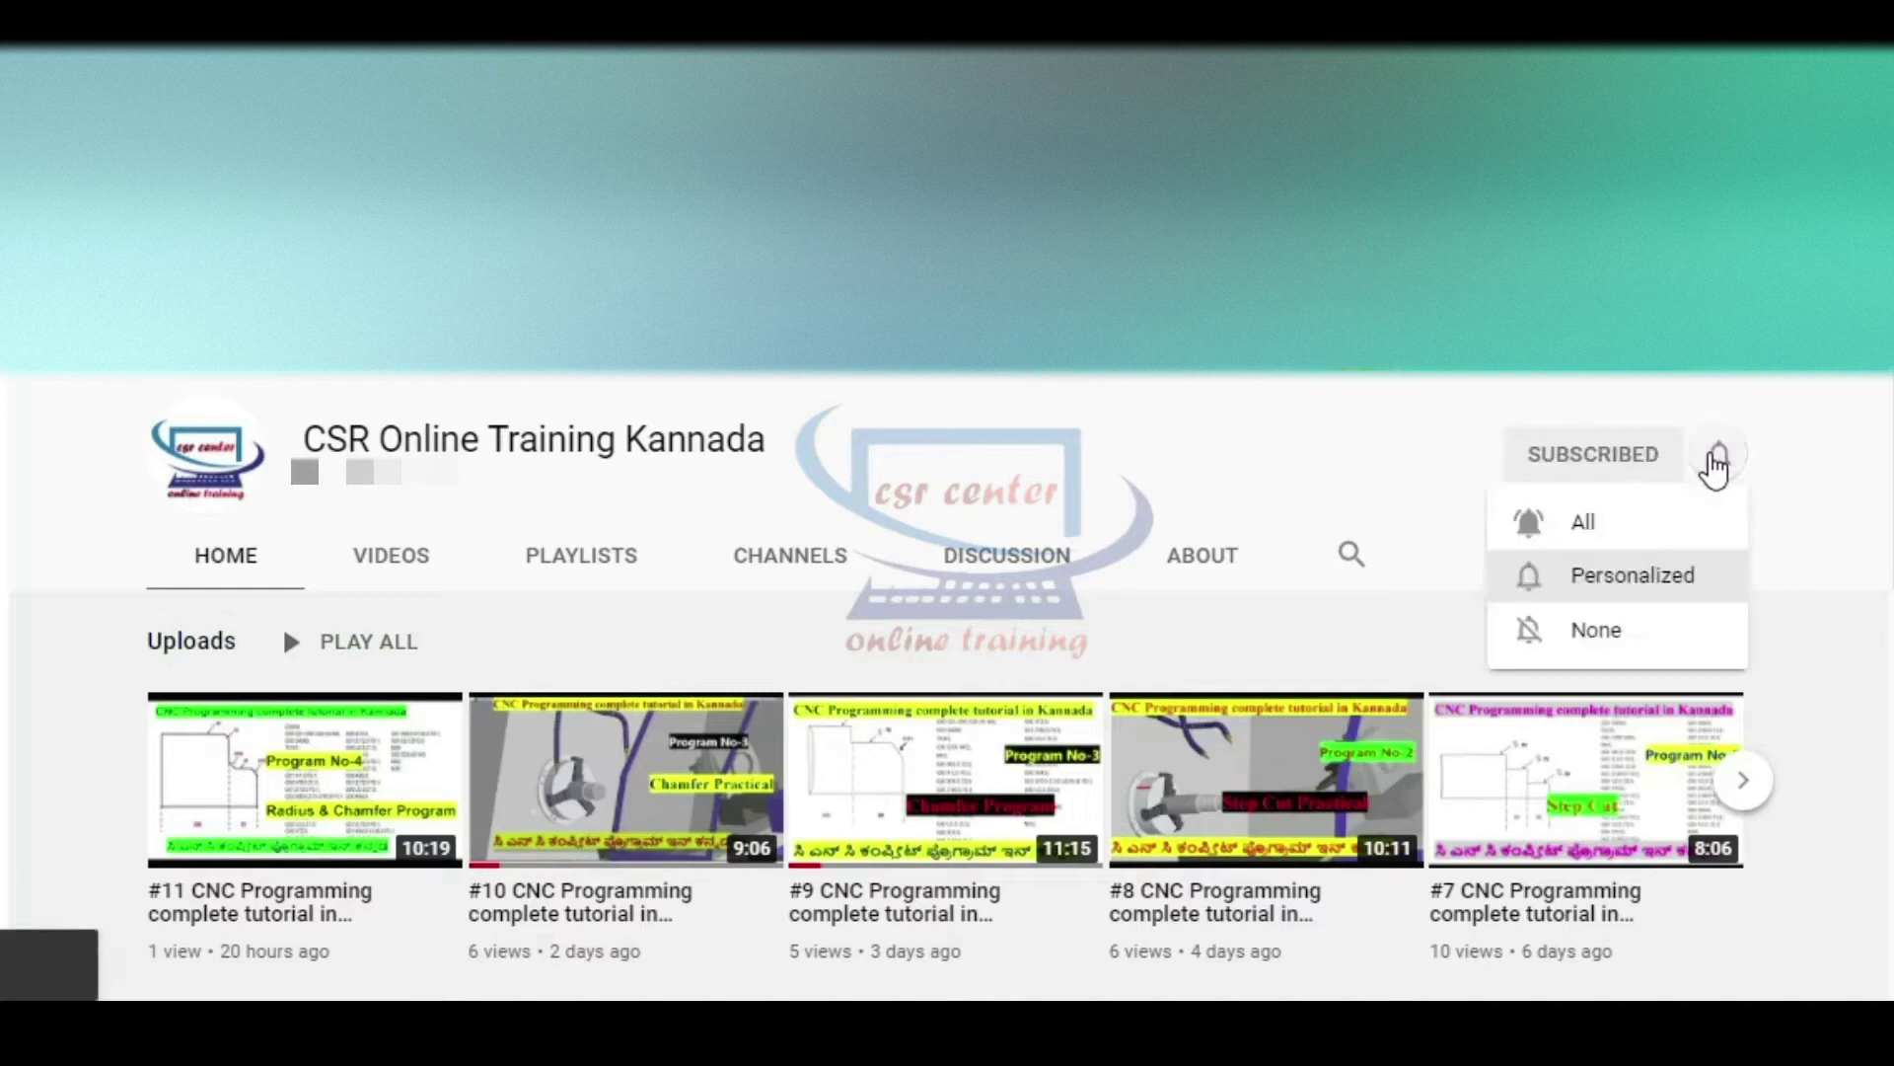
click(1617, 522)
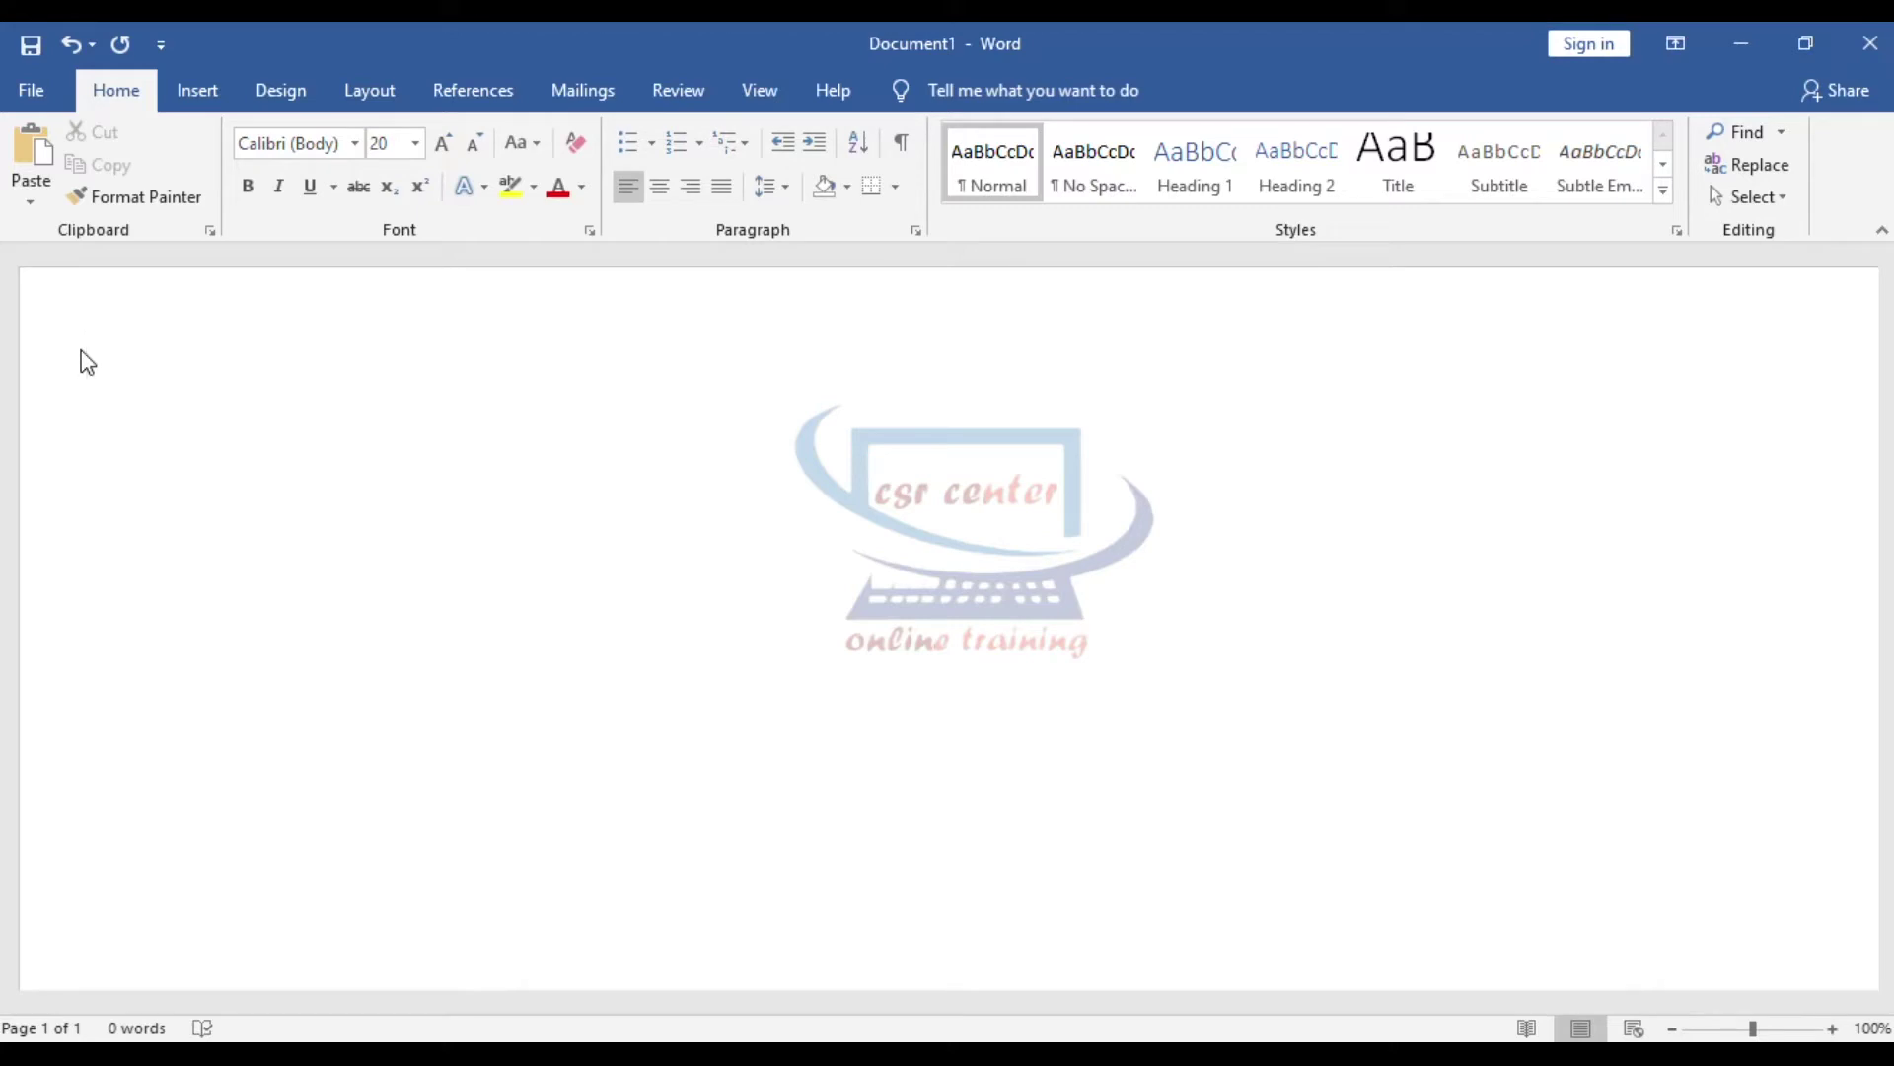
click(108, 444)
mouse_move(286, 393)
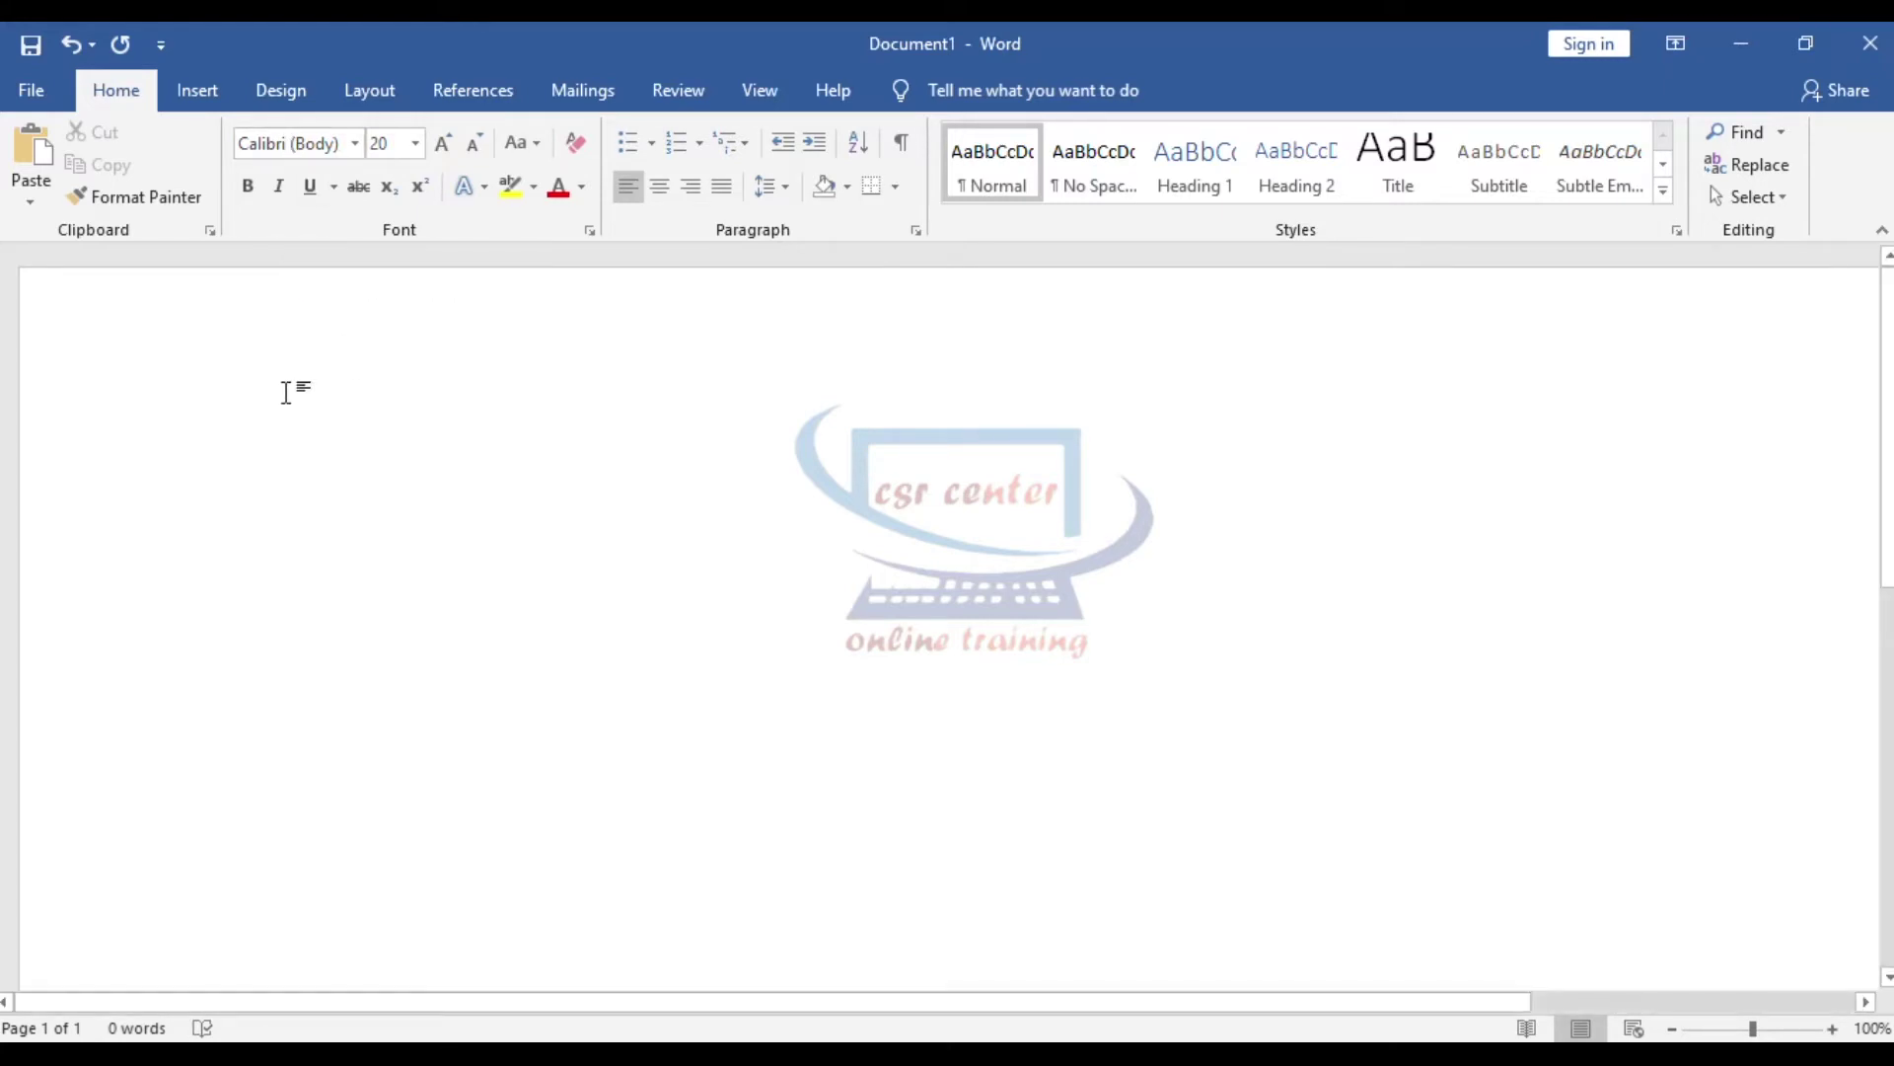
click(902, 1037)
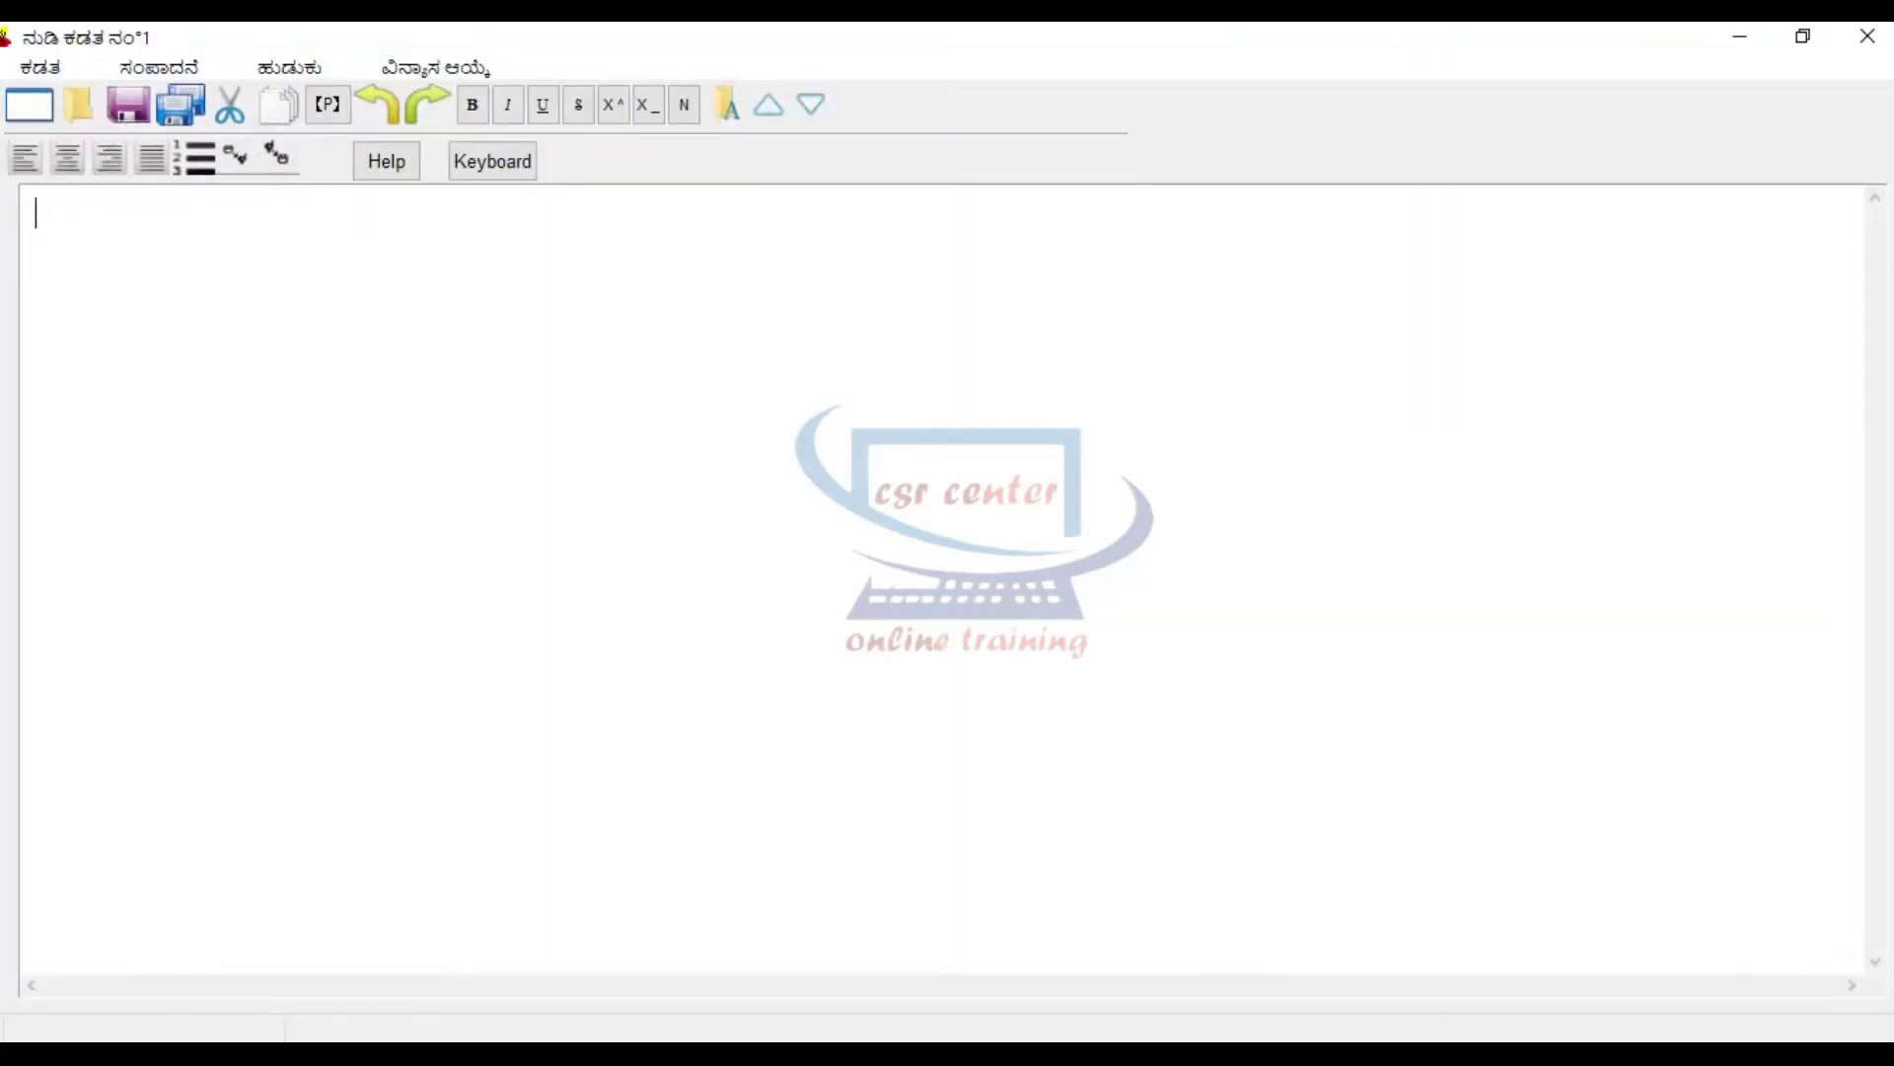
key(alt+Tab)
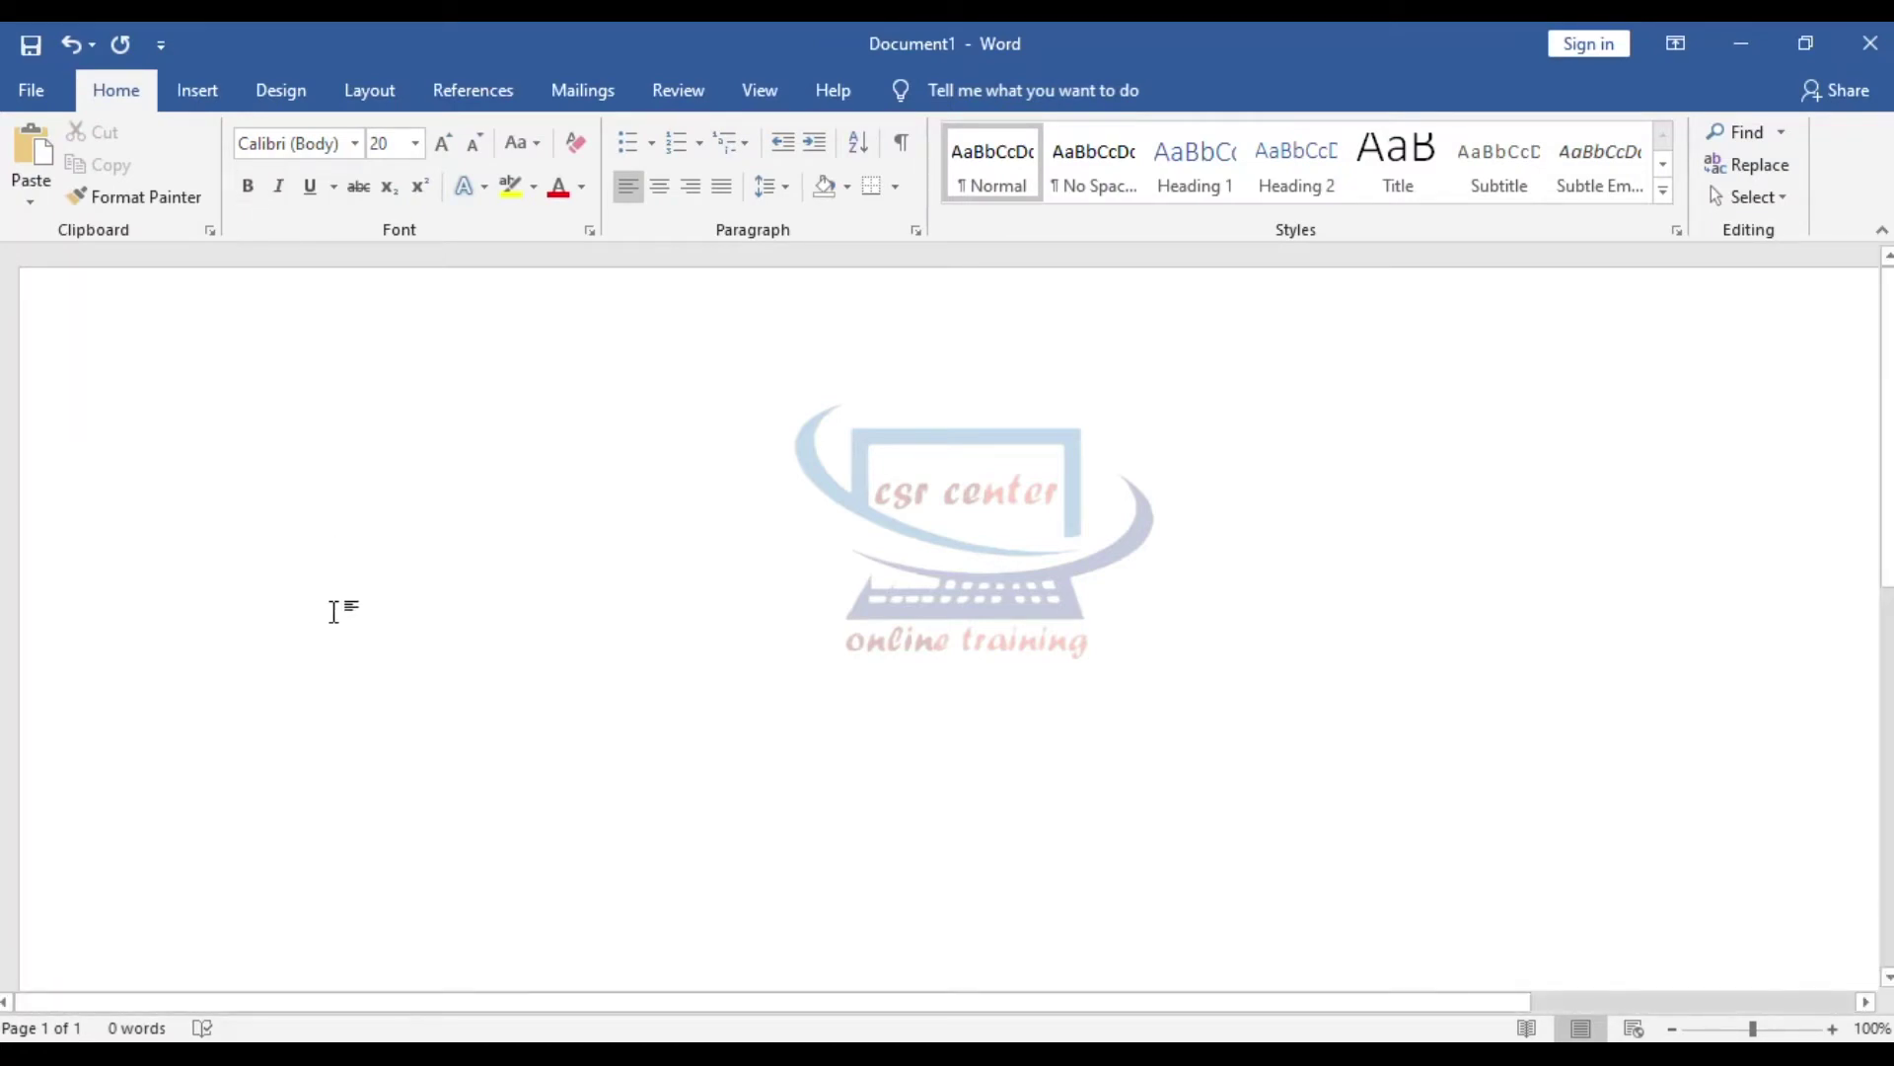
- Type the first entry 'k – ಕ' with a trailing gap, then bring up the Font name list
text(k - )
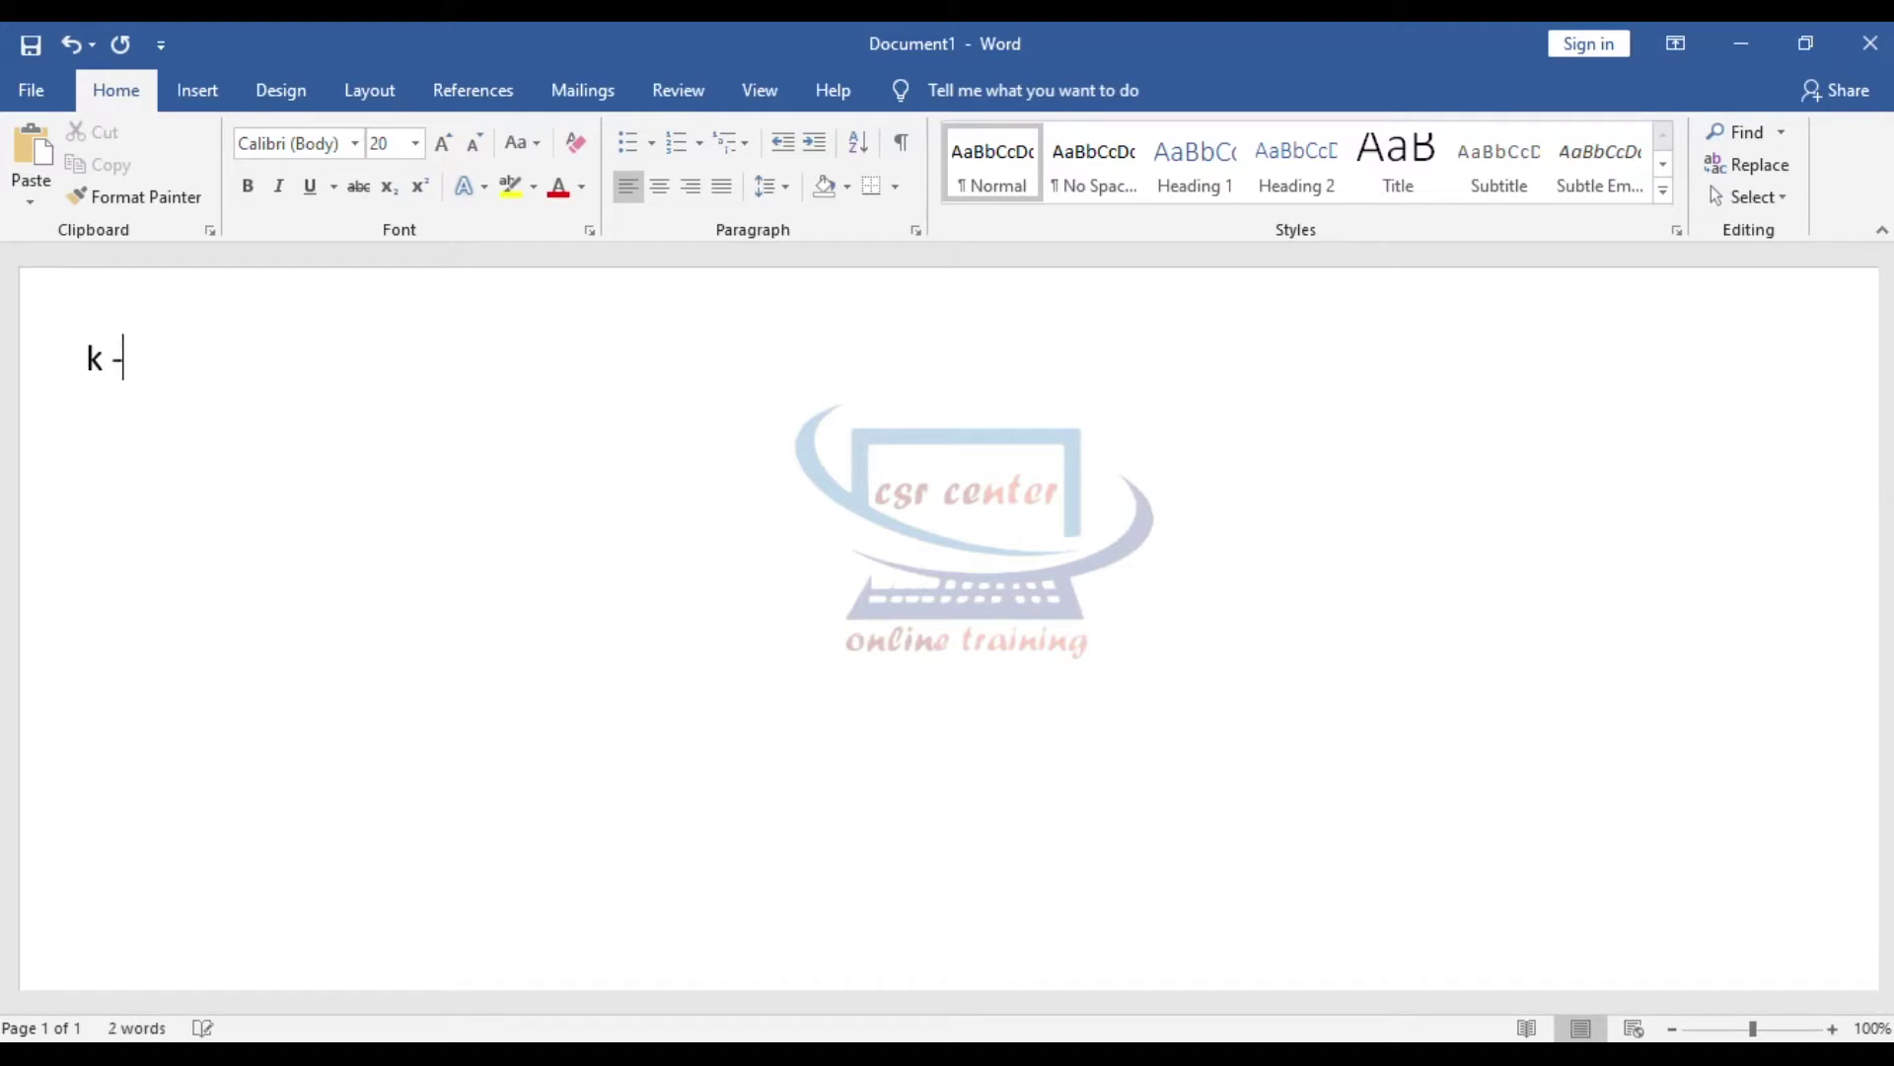
text(ठ)
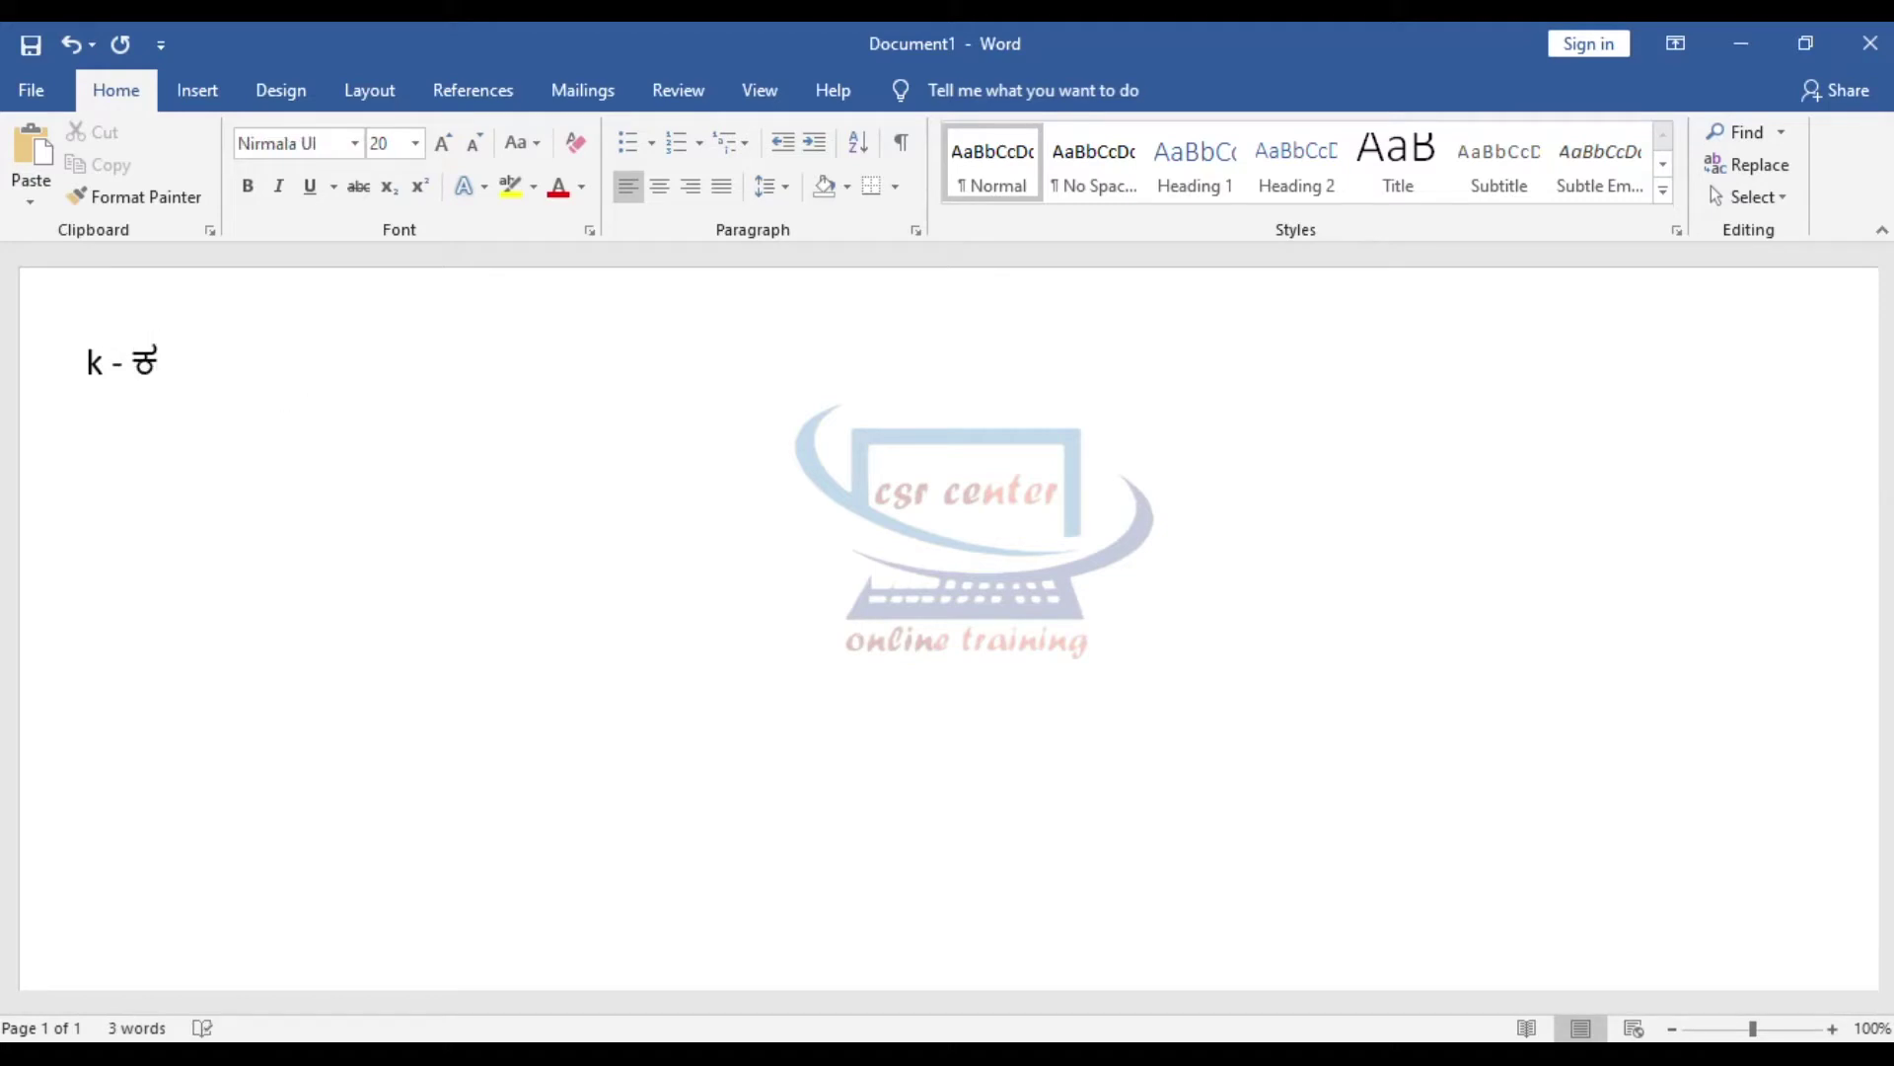
key(Tab)
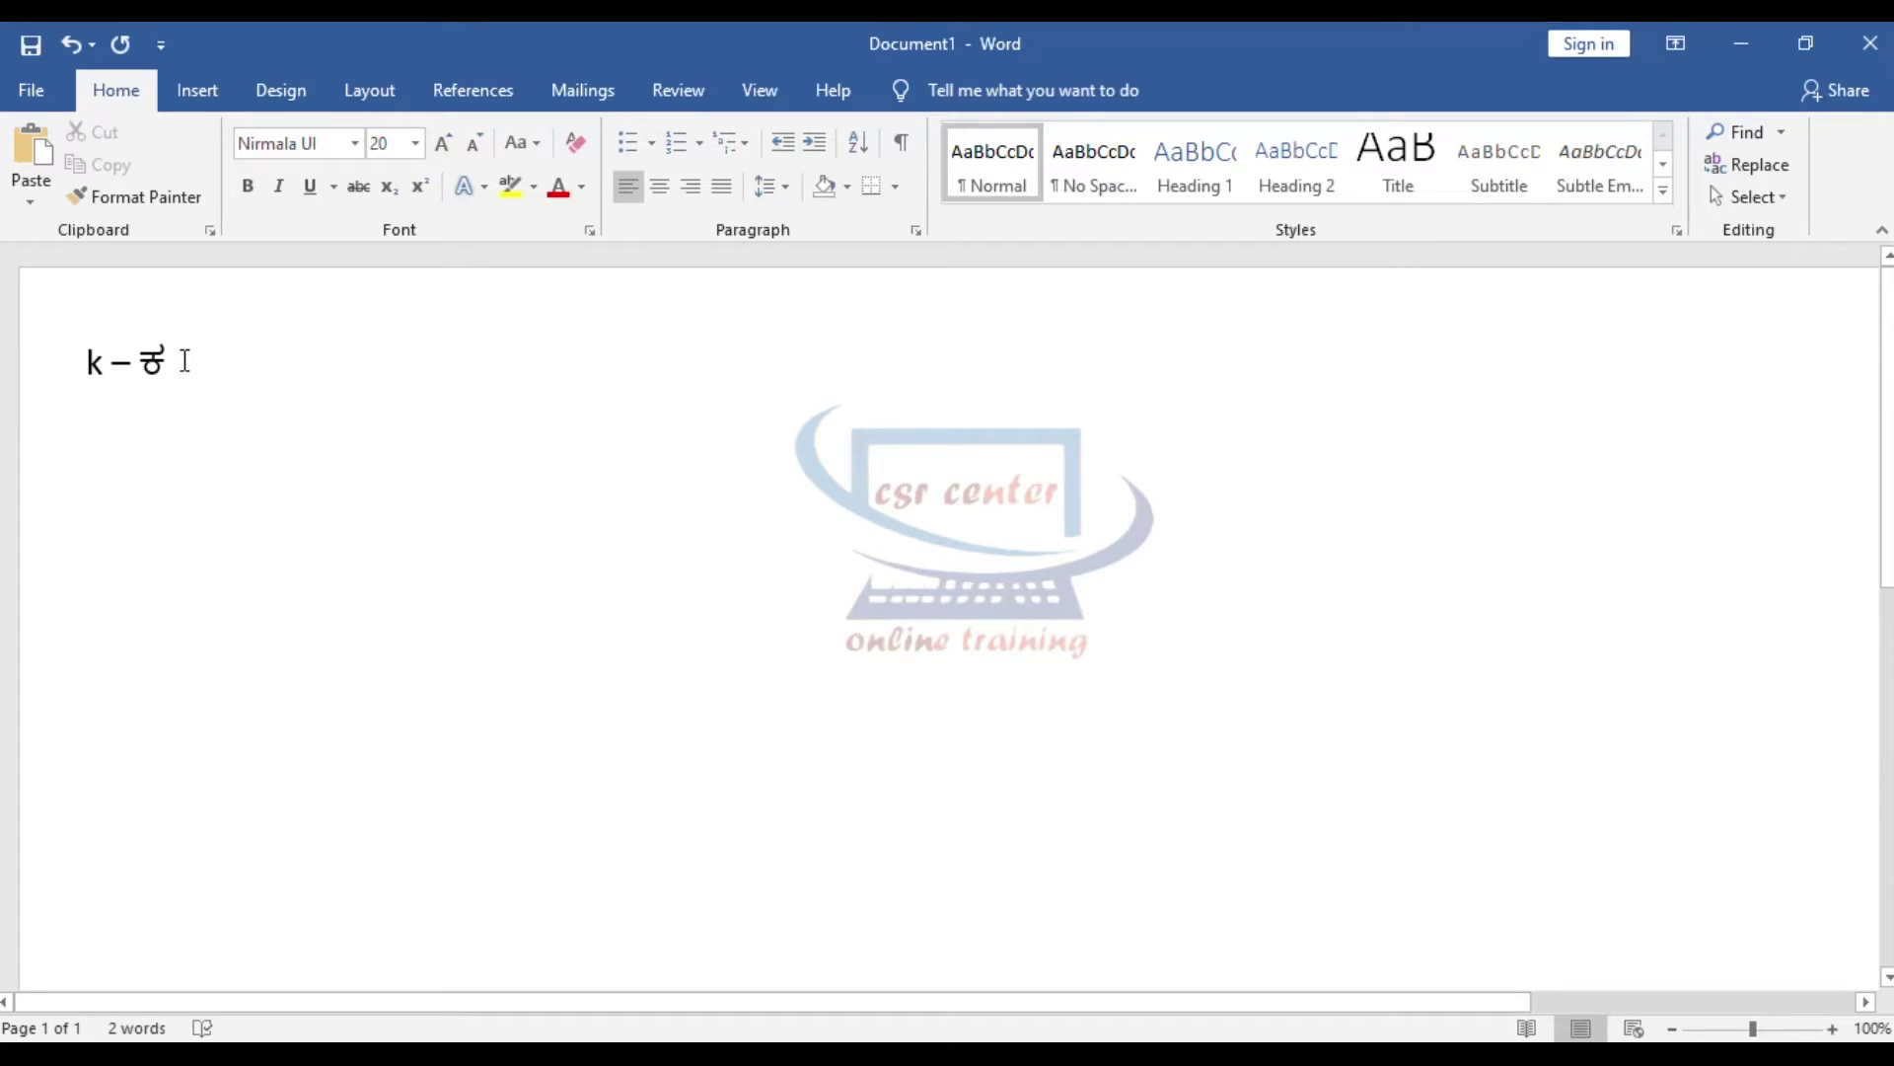
click(353, 144)
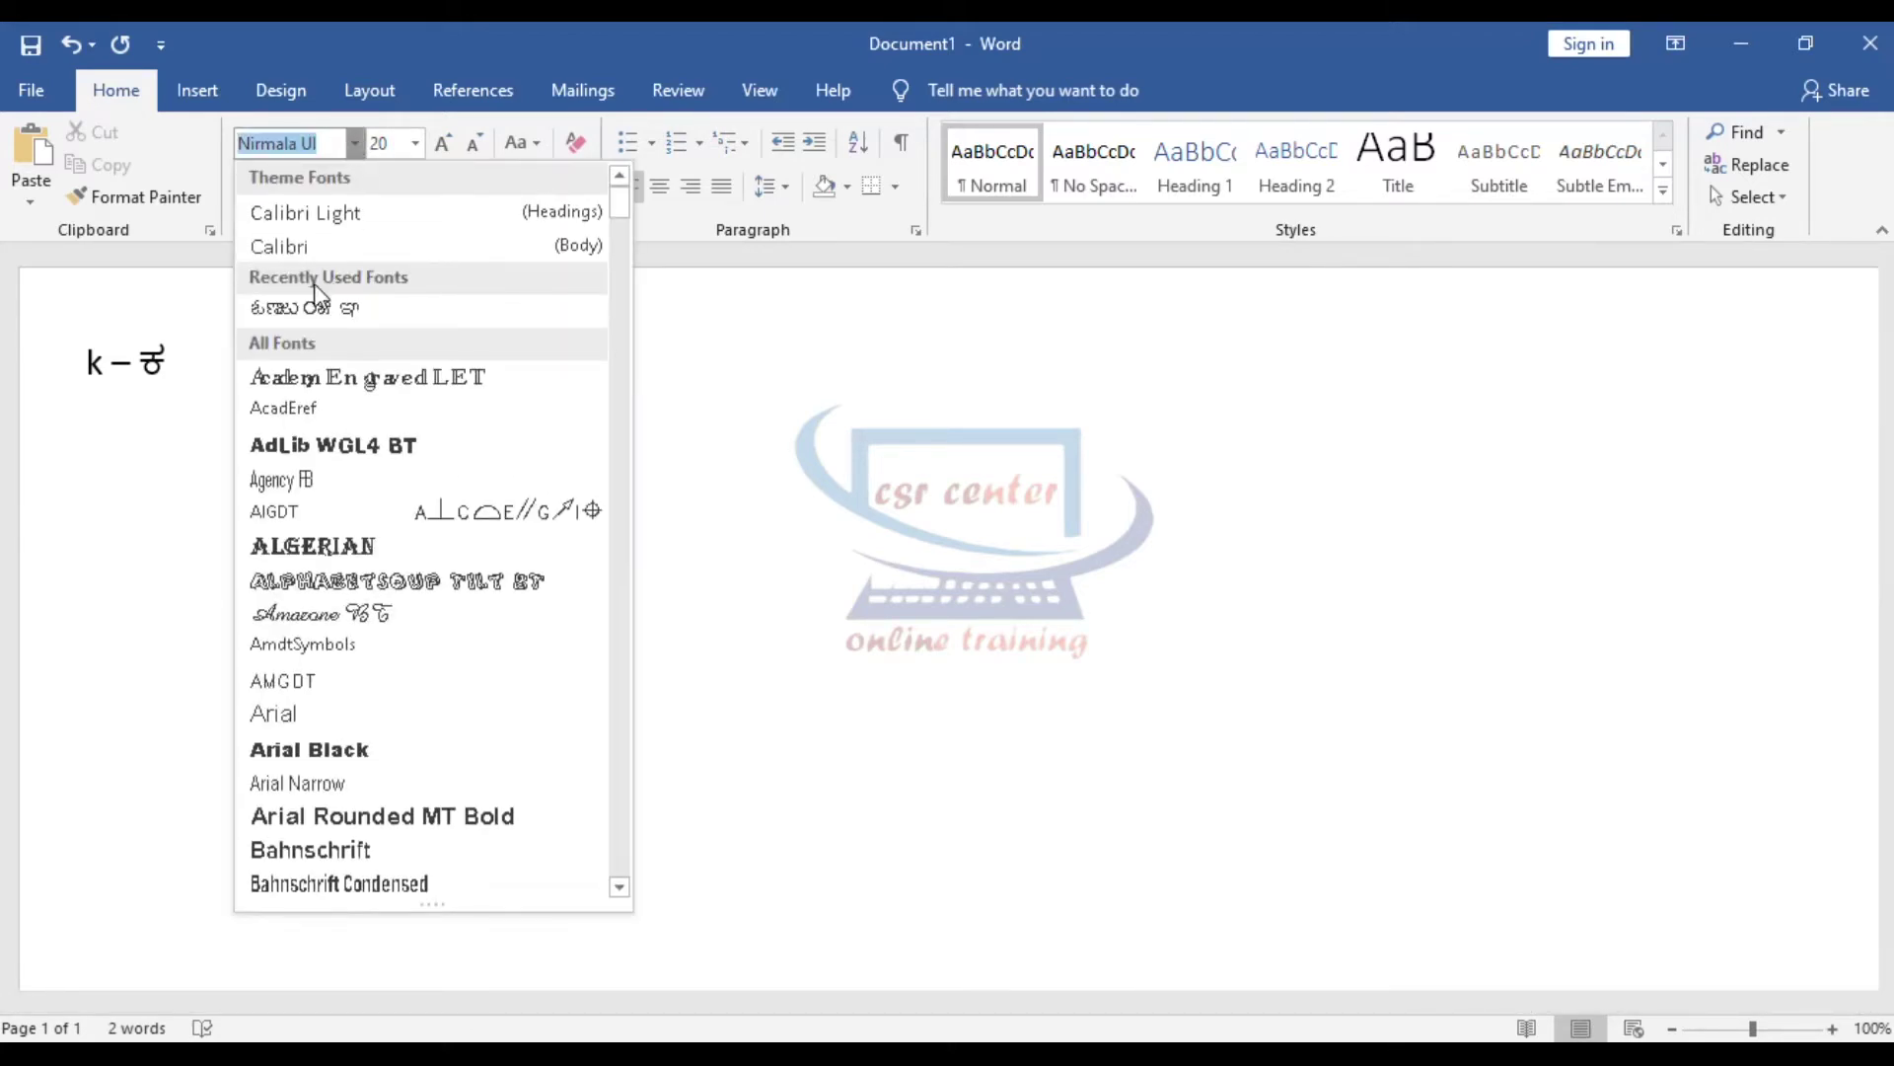
- Dismiss the font list, keeping Nirmala UI, with the caret after 'k – ಕ'
click(828, 441)
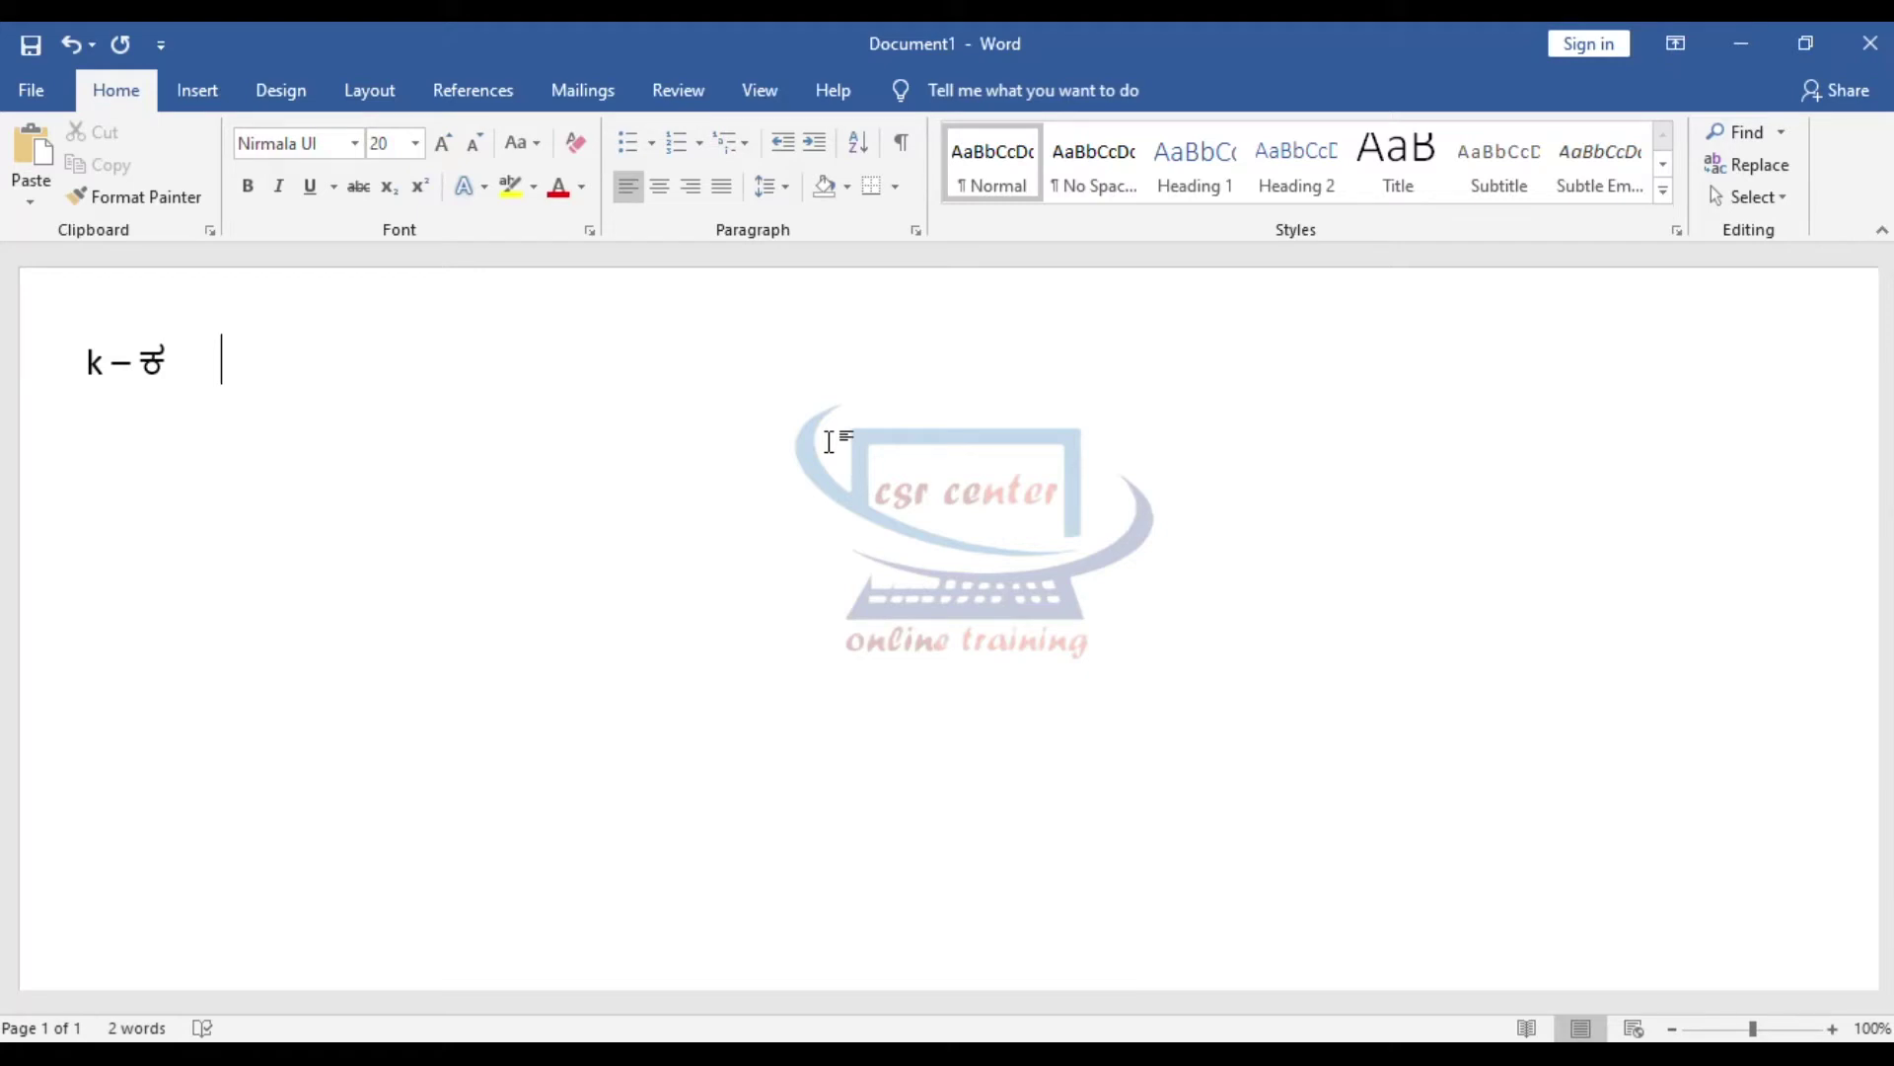
- Type the k+a to k+shift+u entries with ಕಾ, ಕಿ, ಕೀ, ಕು and ಕೂ along the first line
text(k+ a)
text( -ङा)
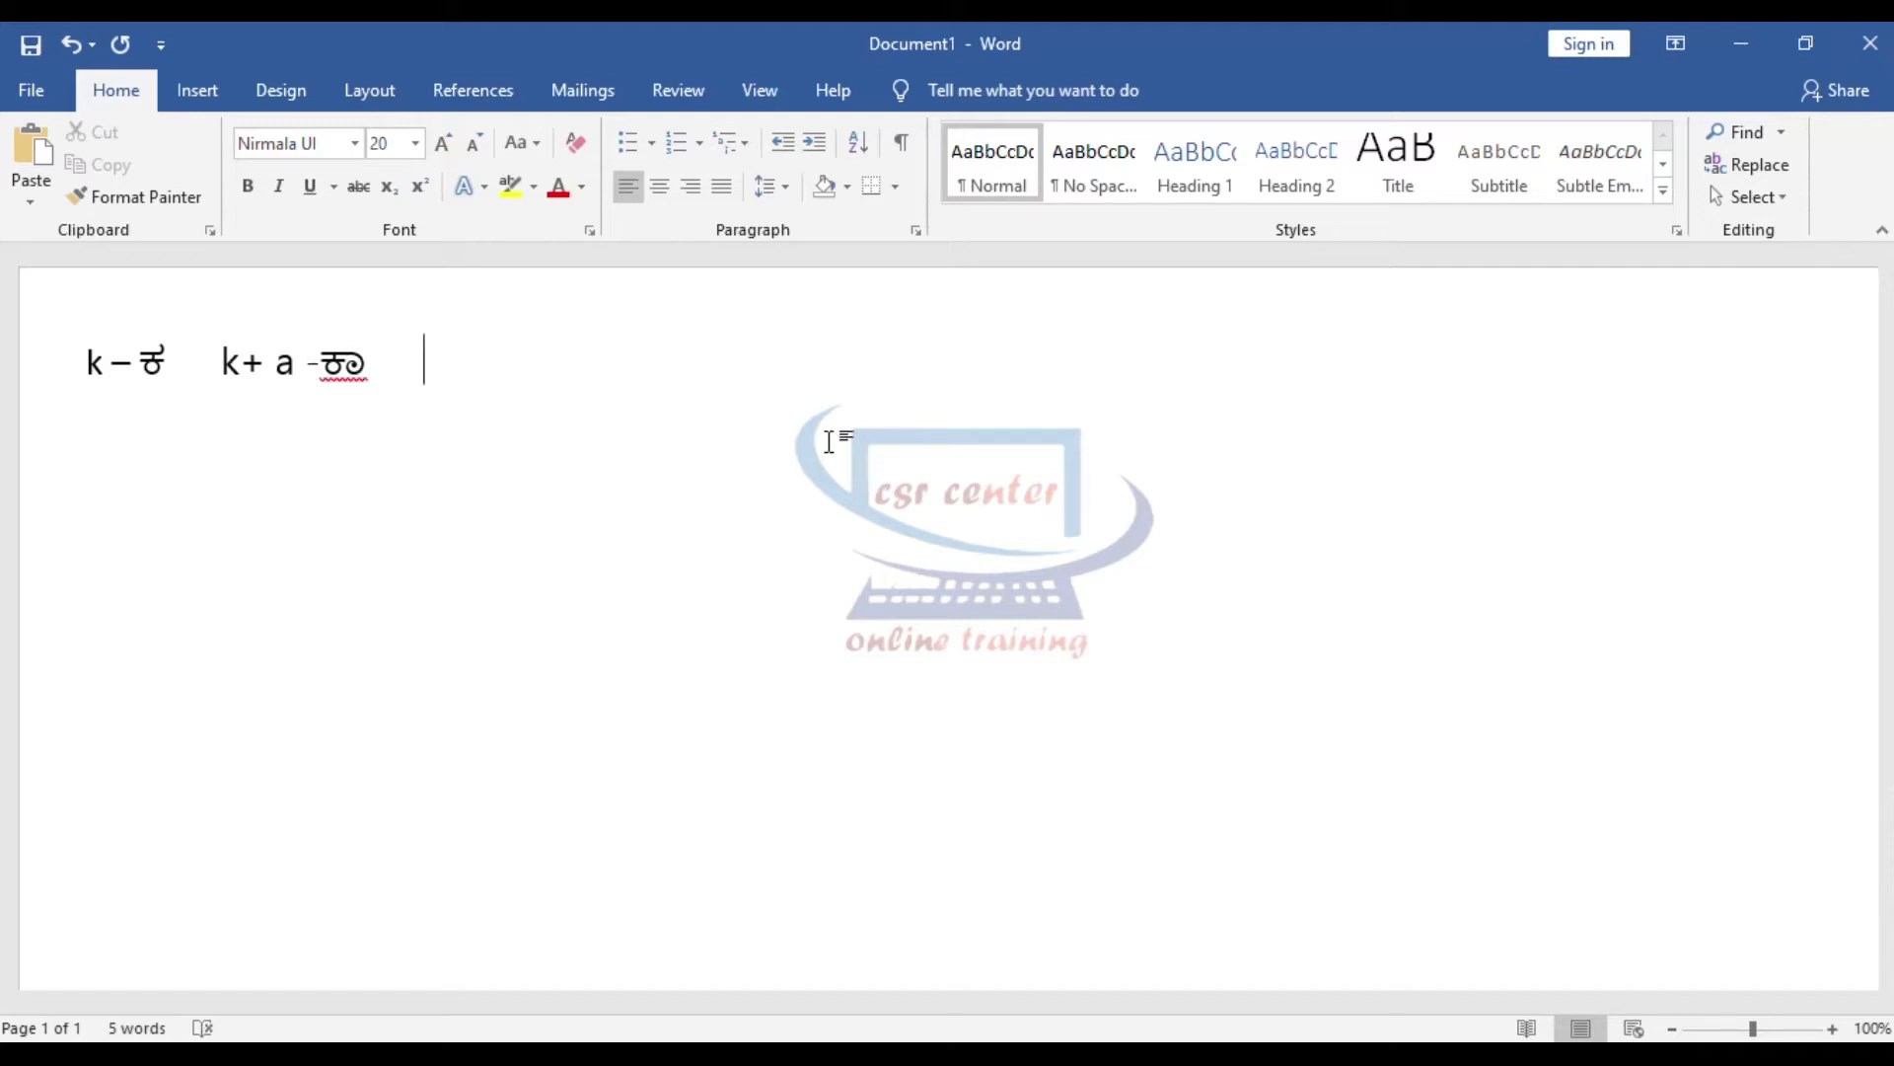
text(    k)
text(+l - ङl)
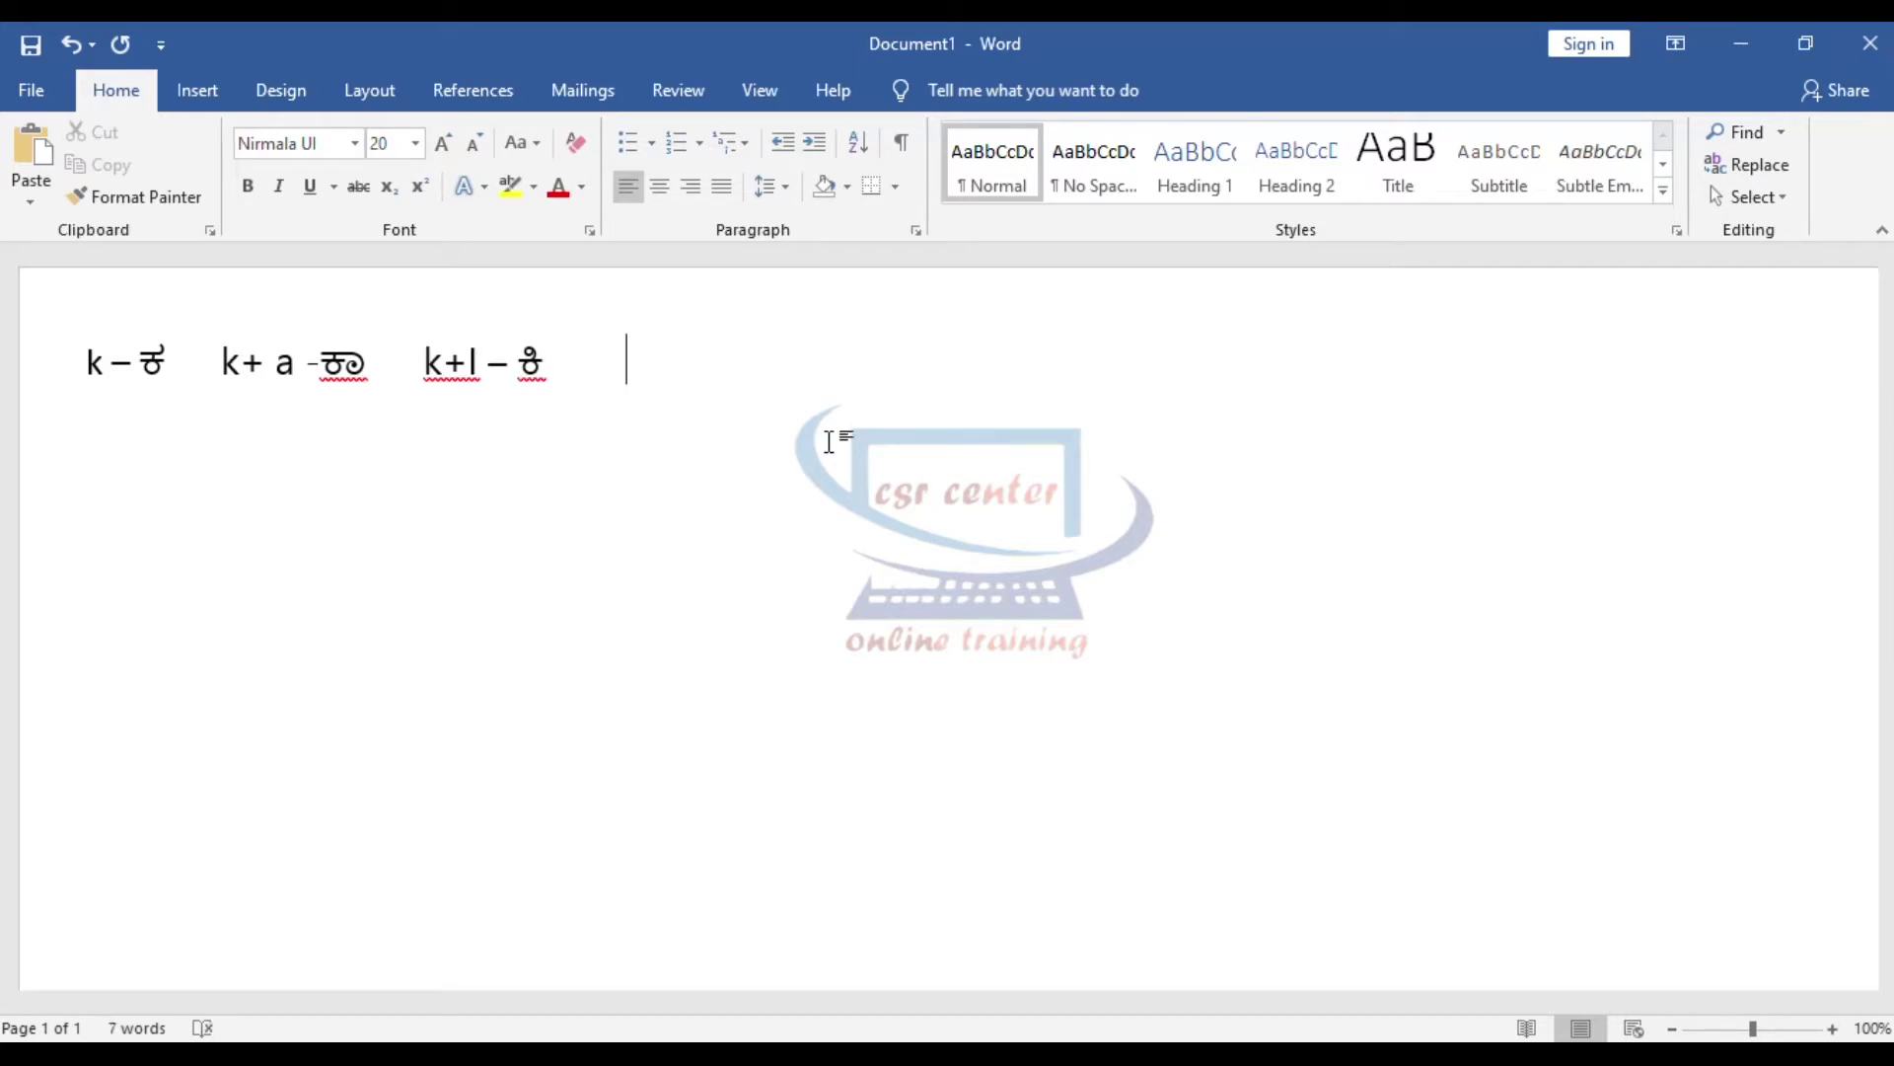
text(      k+)
text( shift )
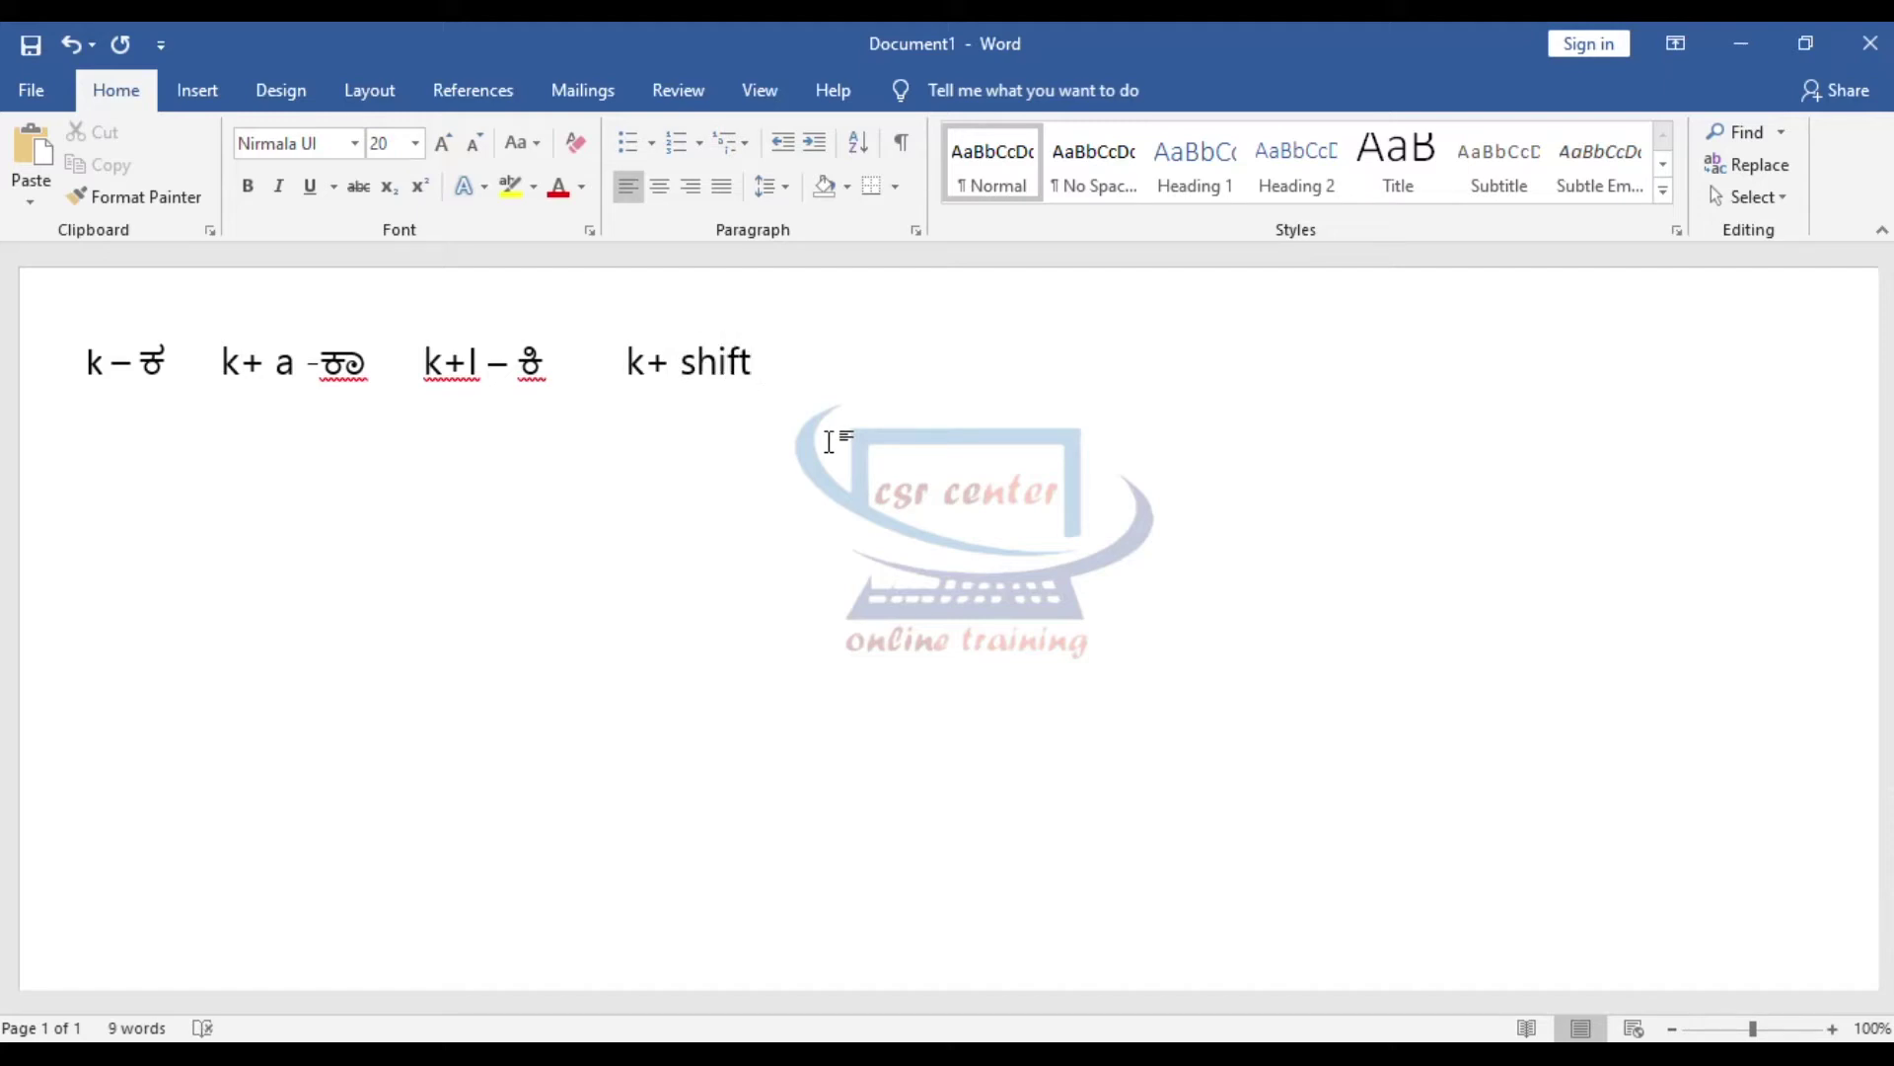
text(+)
text(l - k)
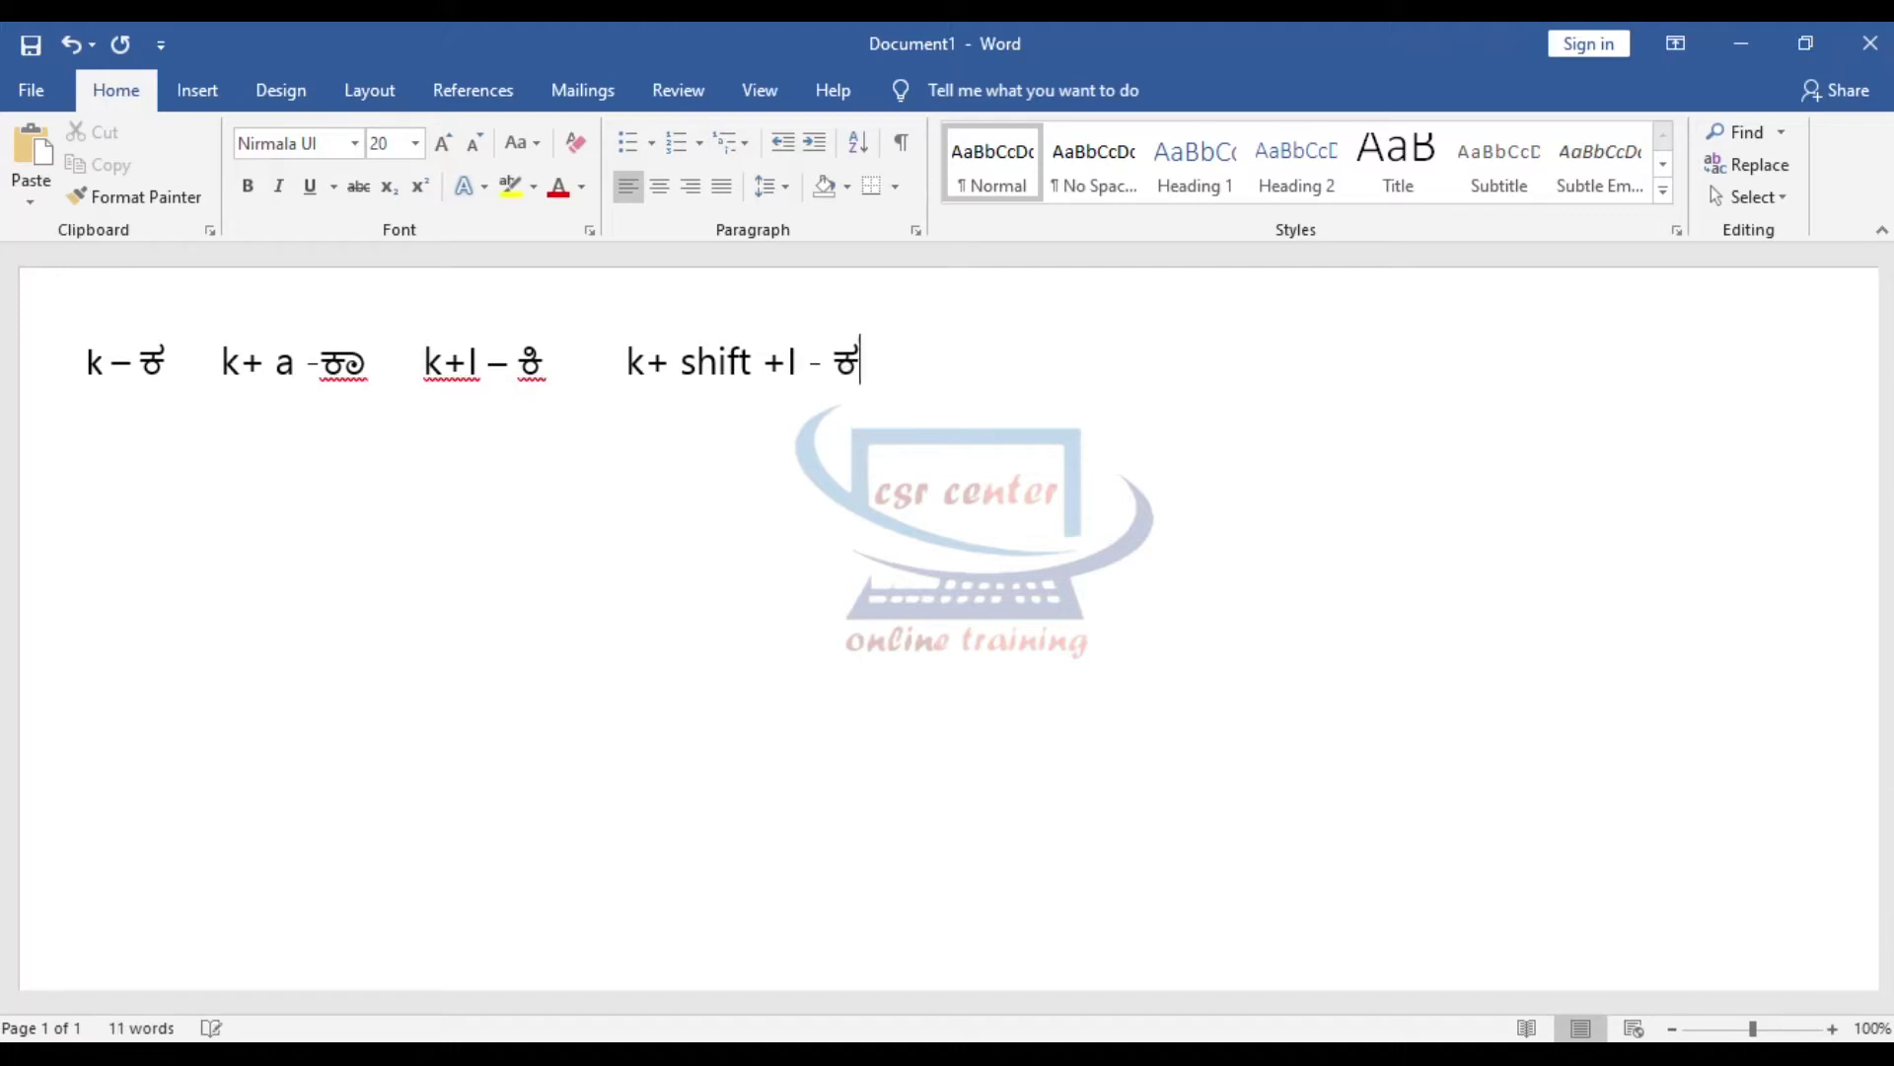
text(L)
text( k+ u)
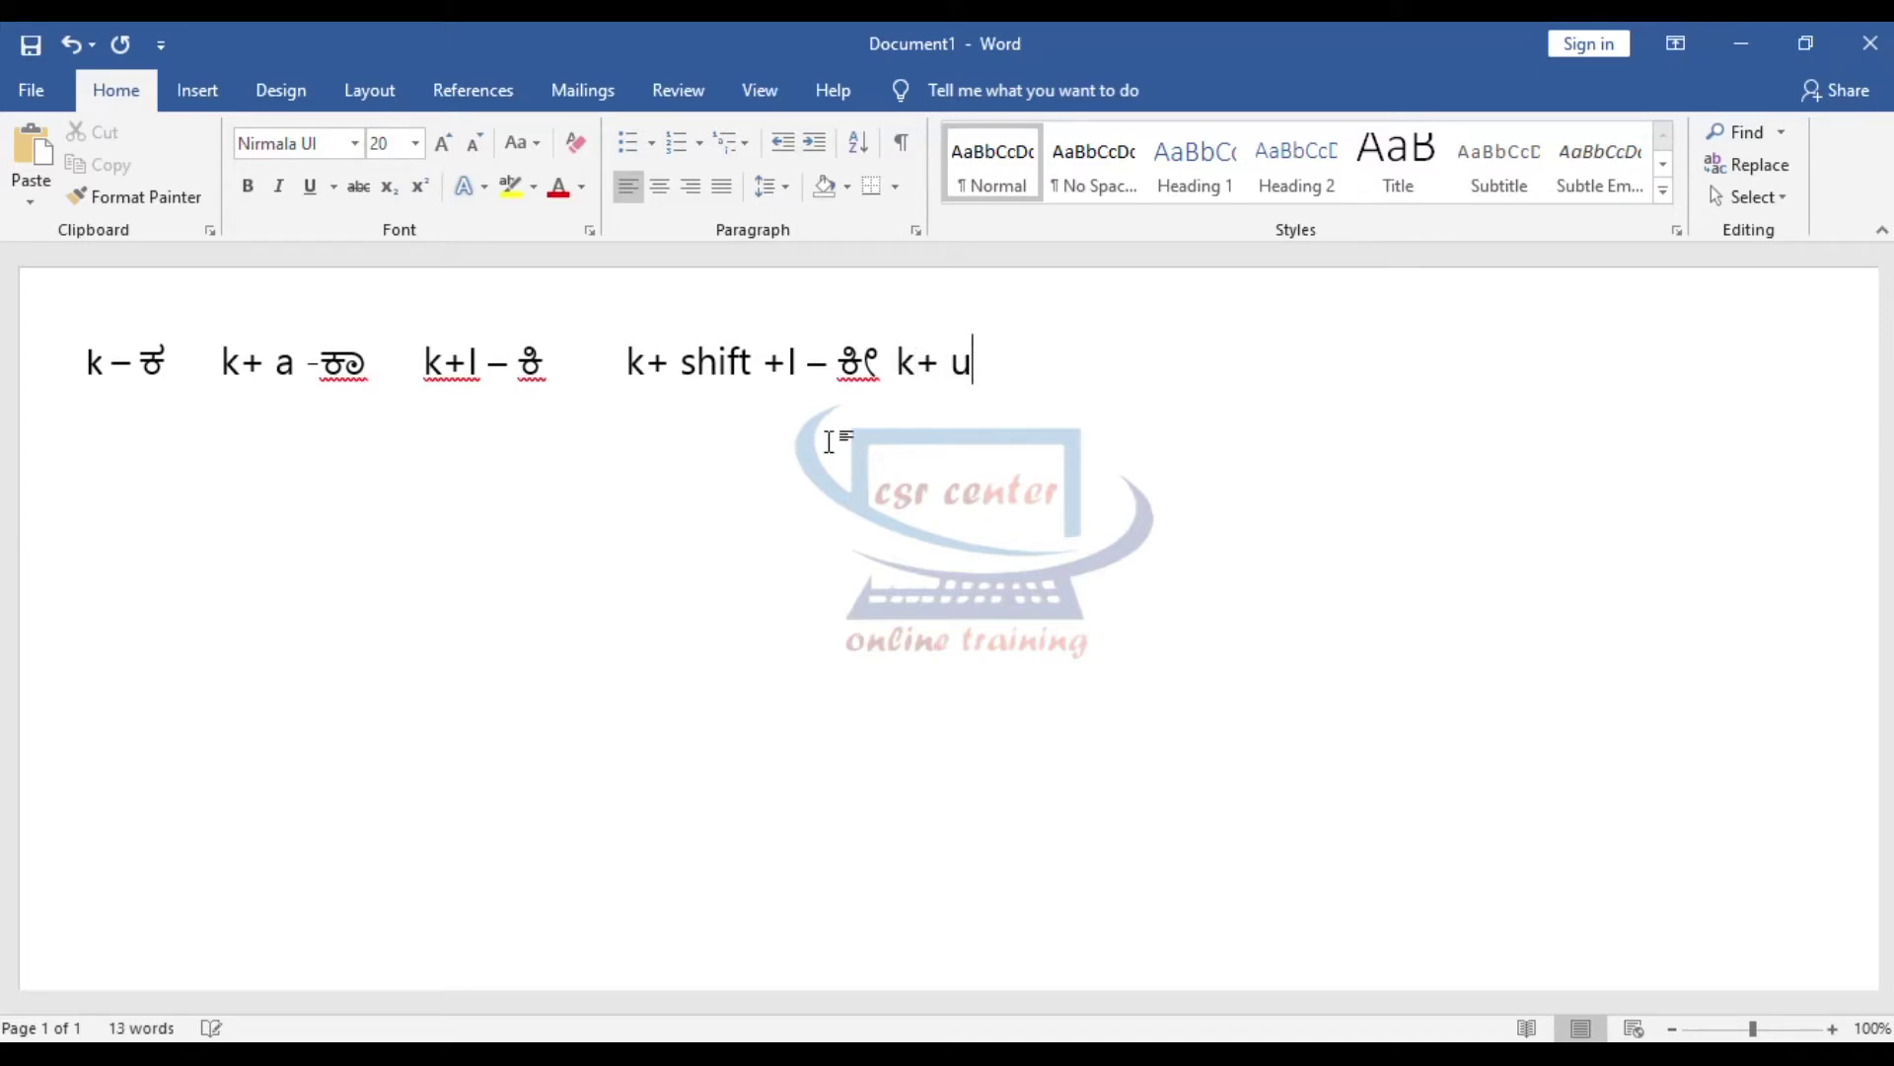
text( - ಕು)
text(   k+ )
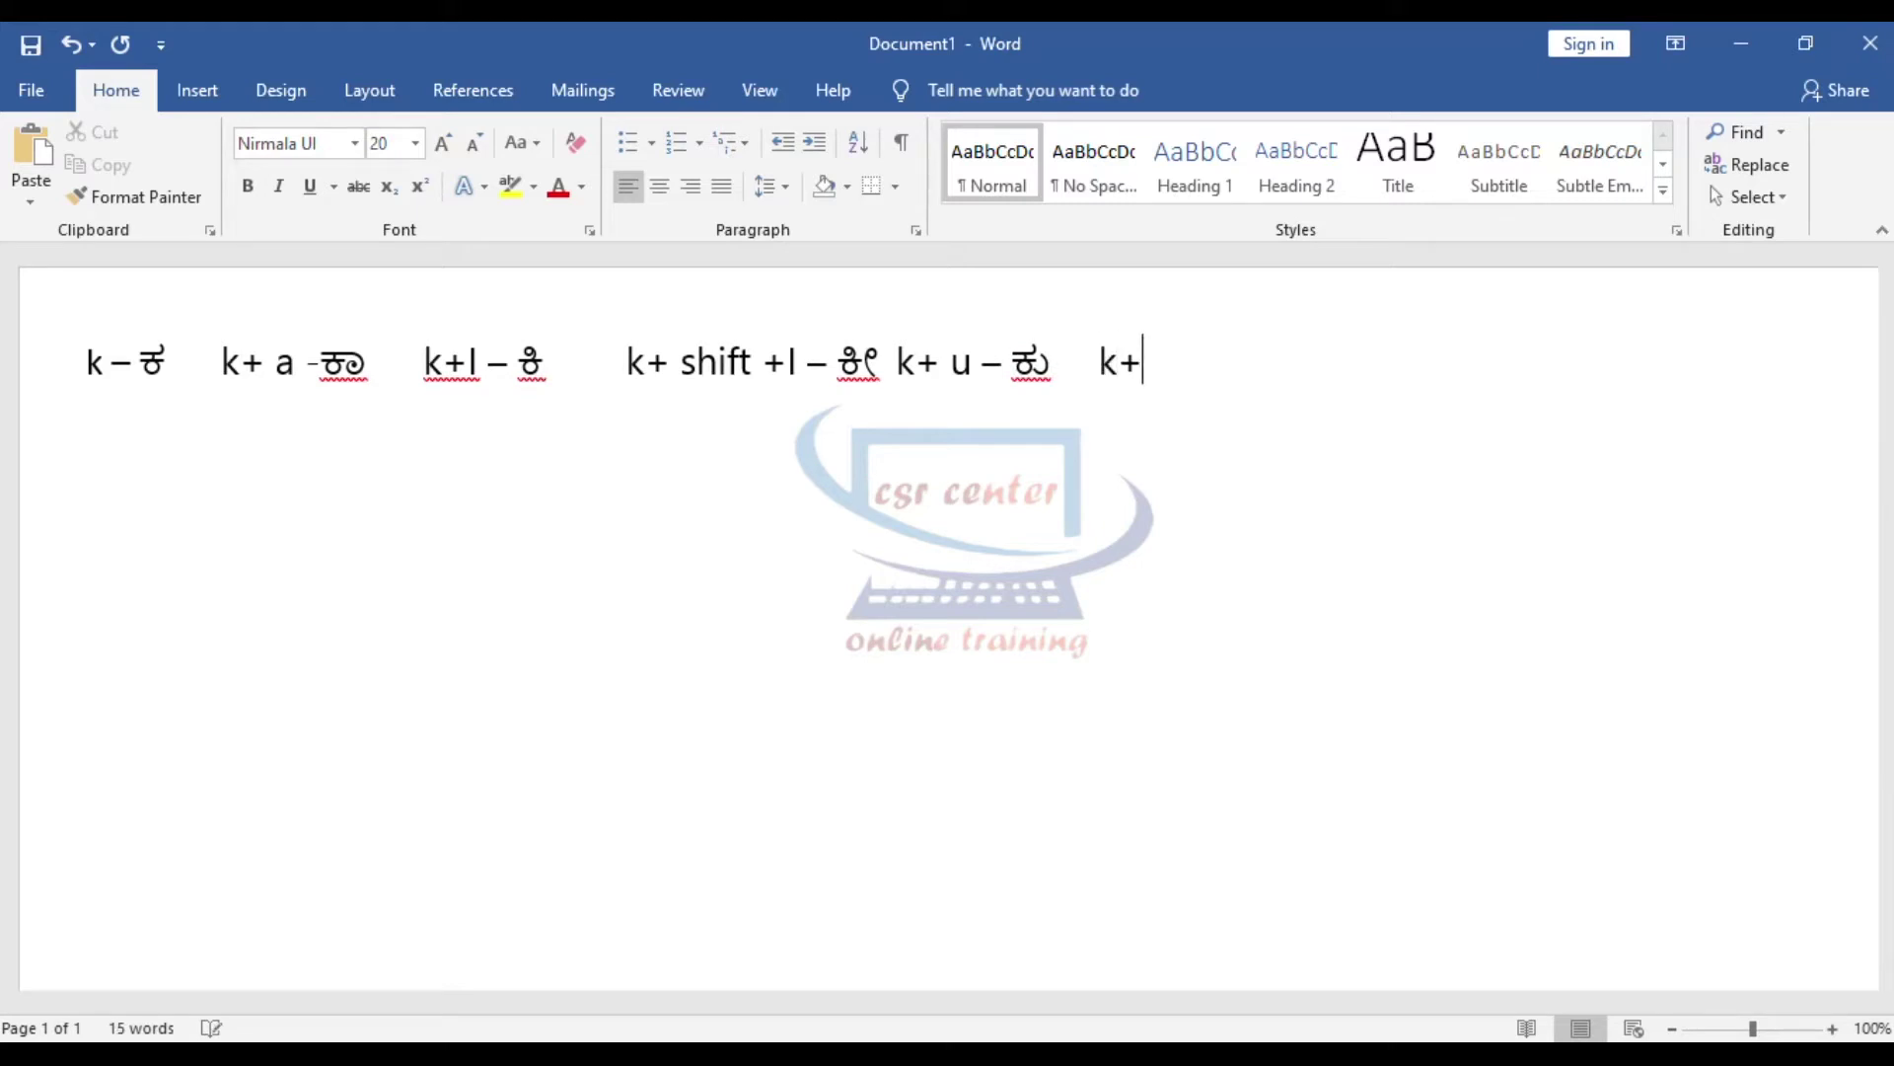
text(sh)
text(ift +)
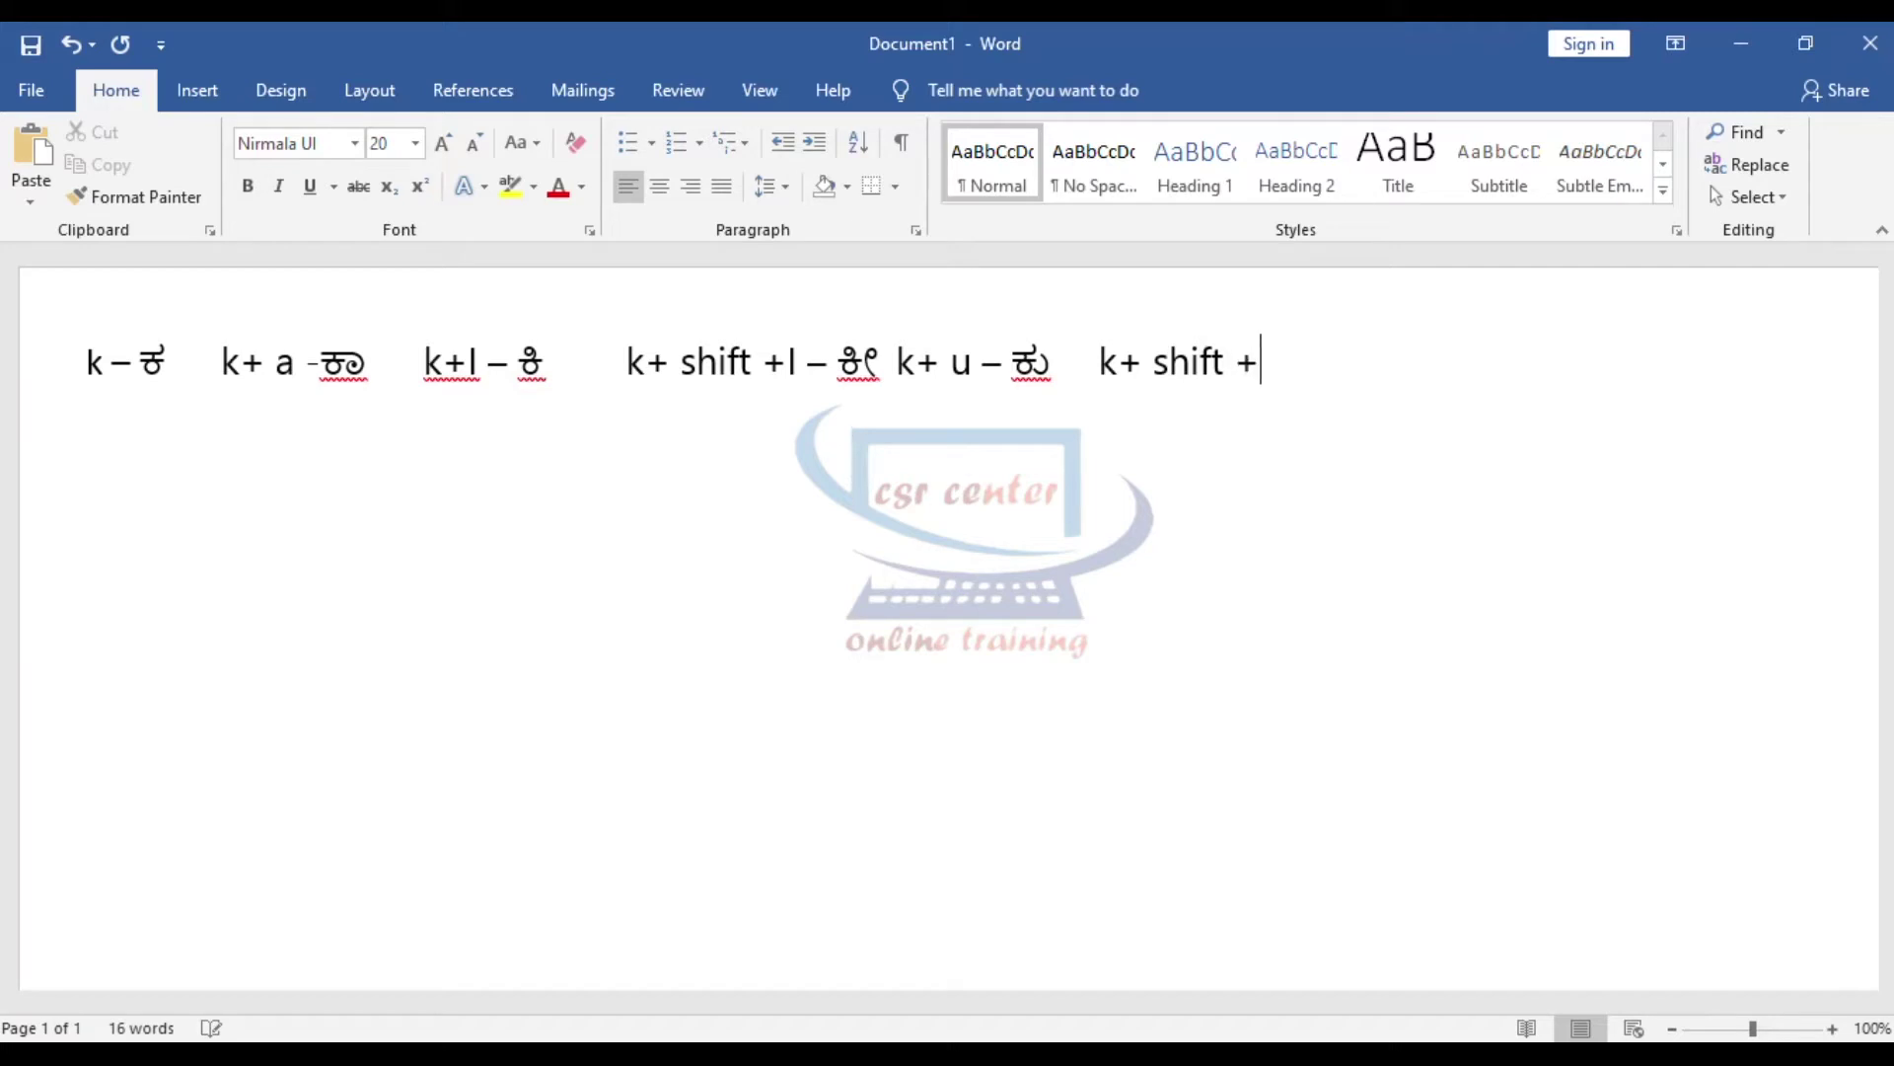
text( u )
text(- ಕ)
text(ೂ)
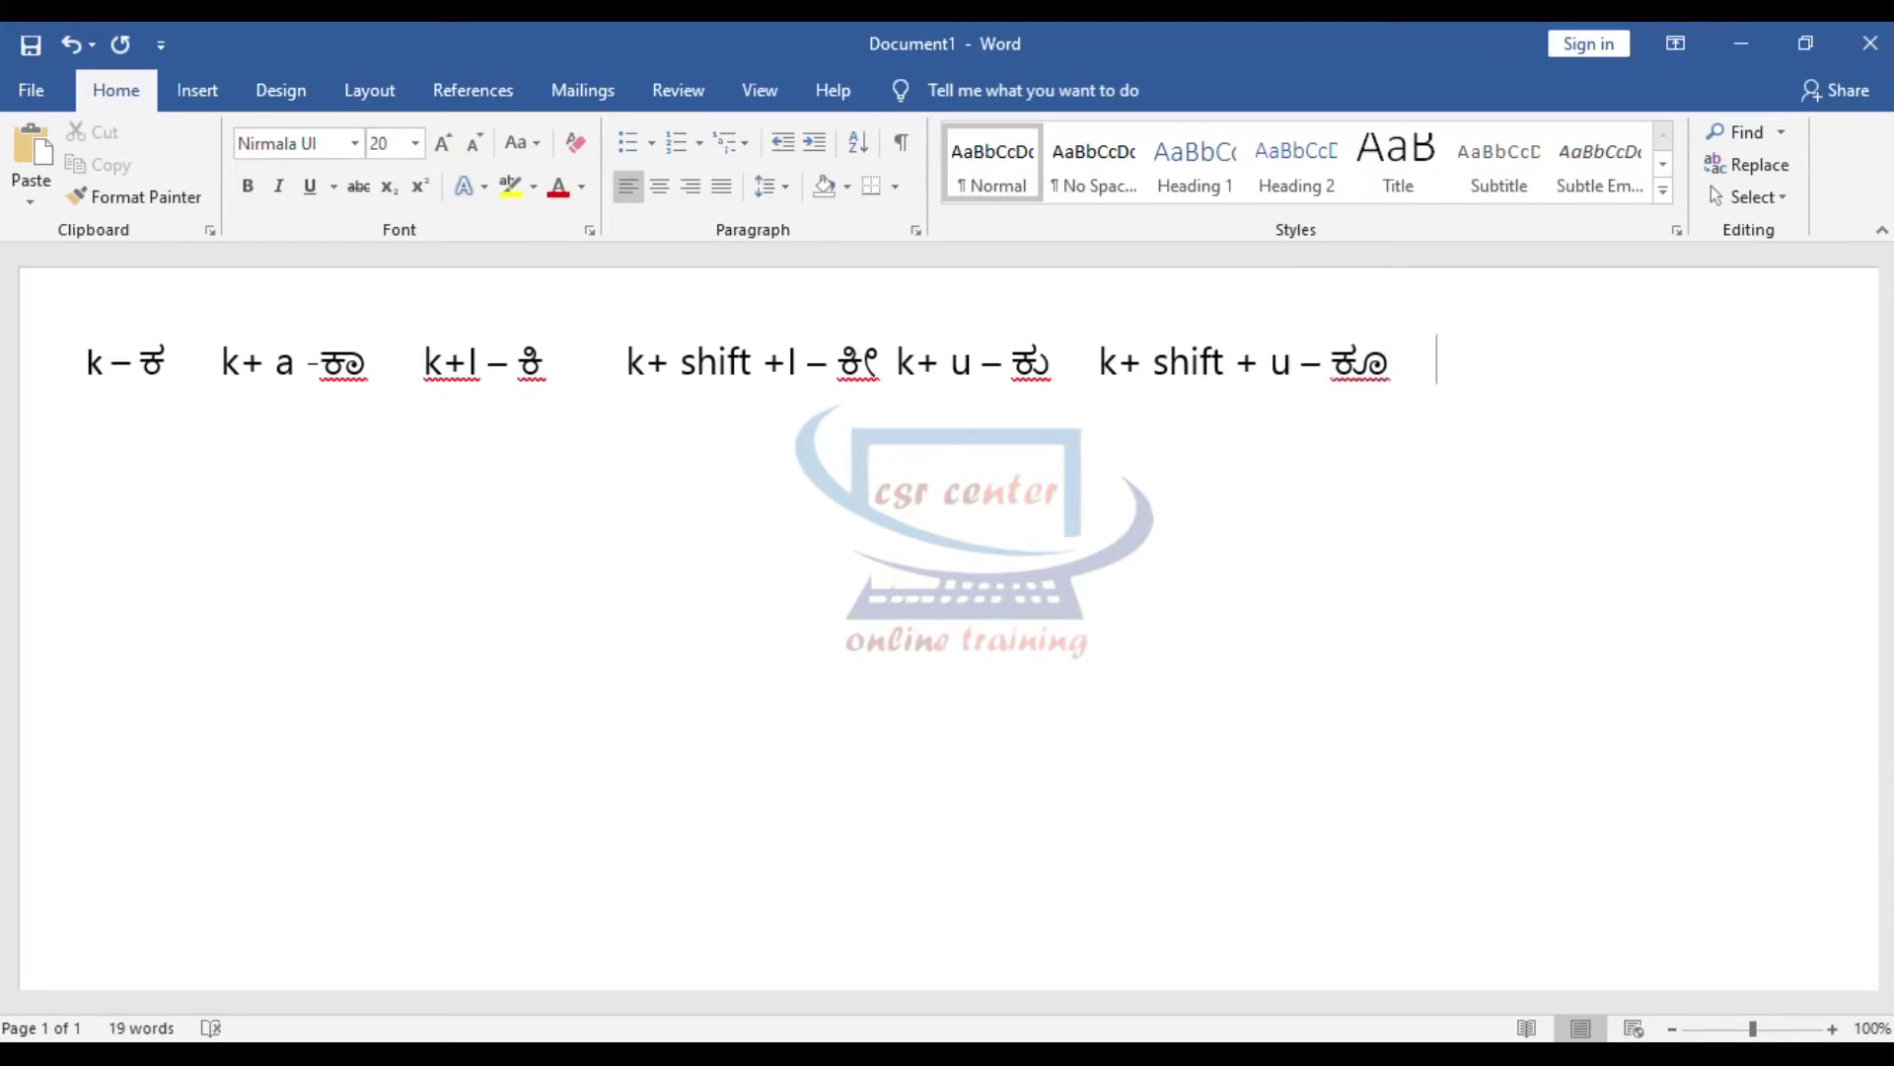
text(       k + )
text(shift +r - )
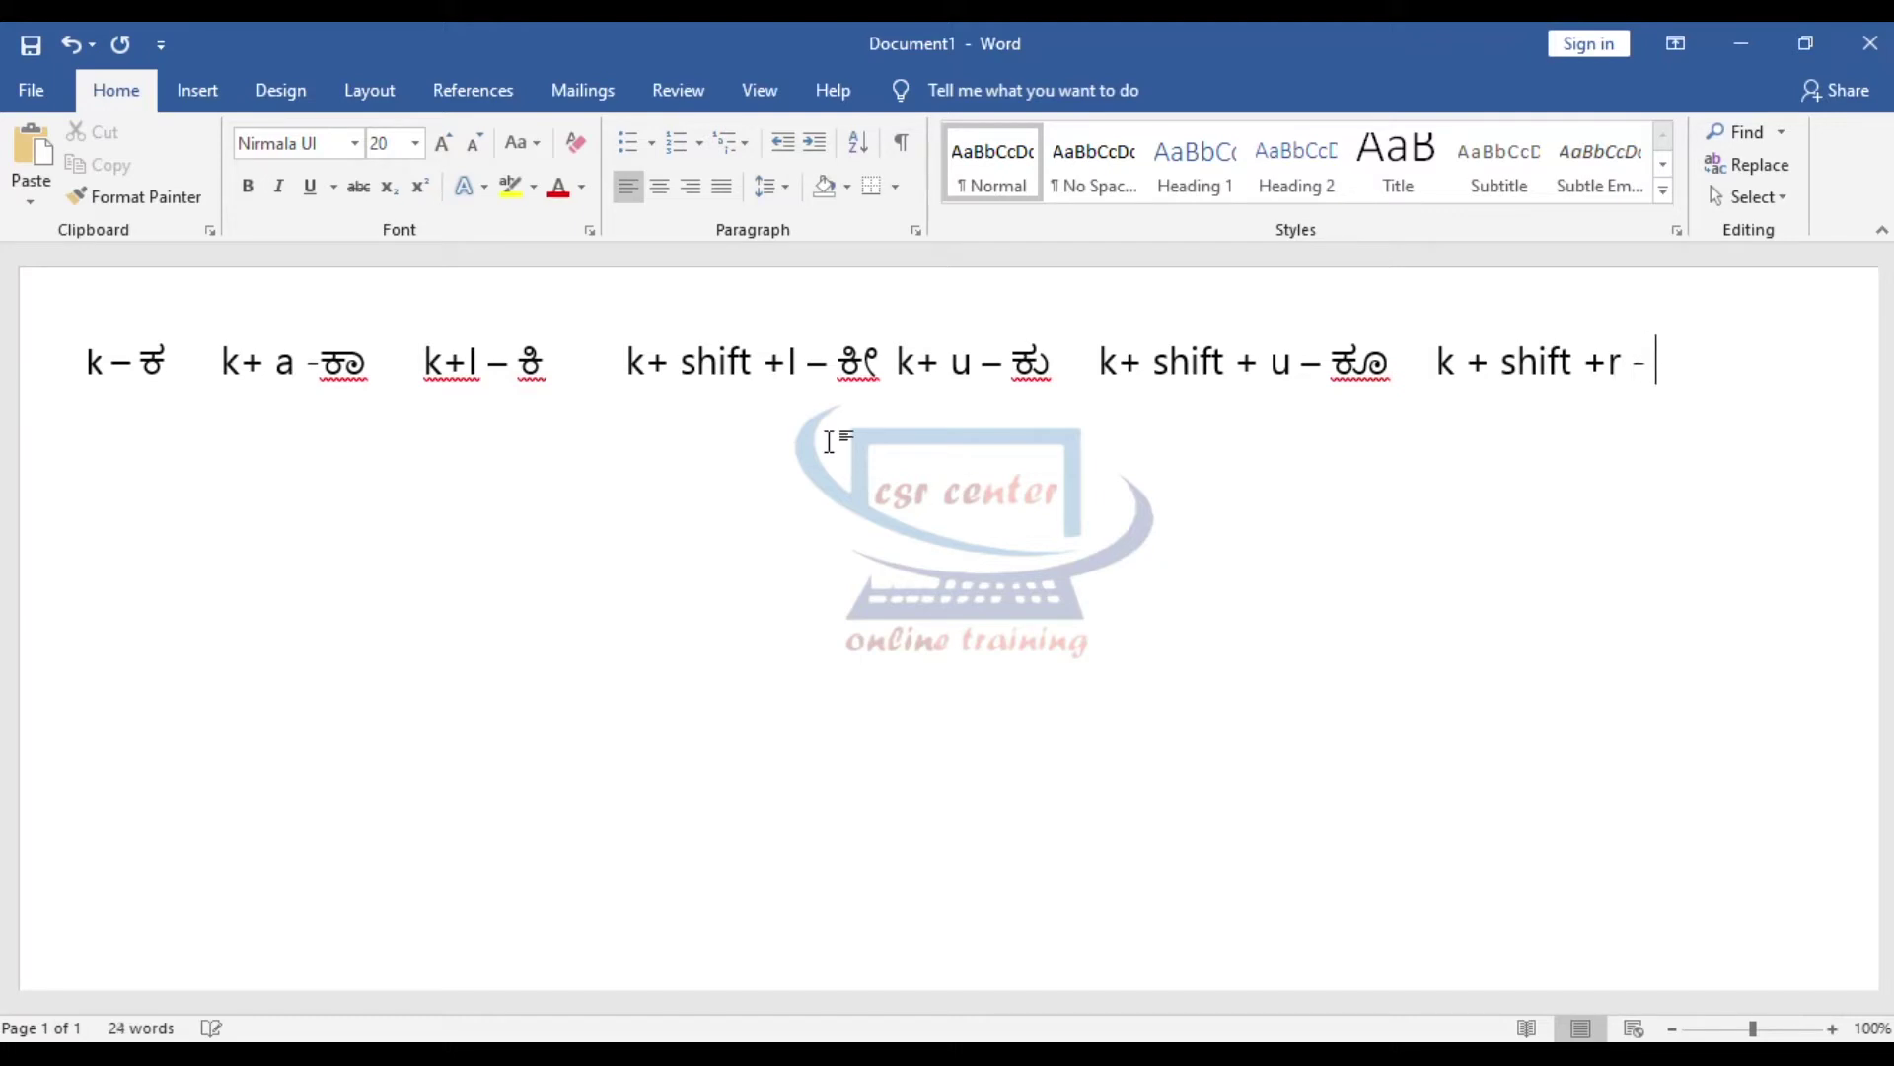
text(kR)
- On a second line, type the ಕೆ, ಕೇ, ಕೊ, ಕೋ and k + shift + v – ಕೌ entries
key(Return)
text(k+e - )
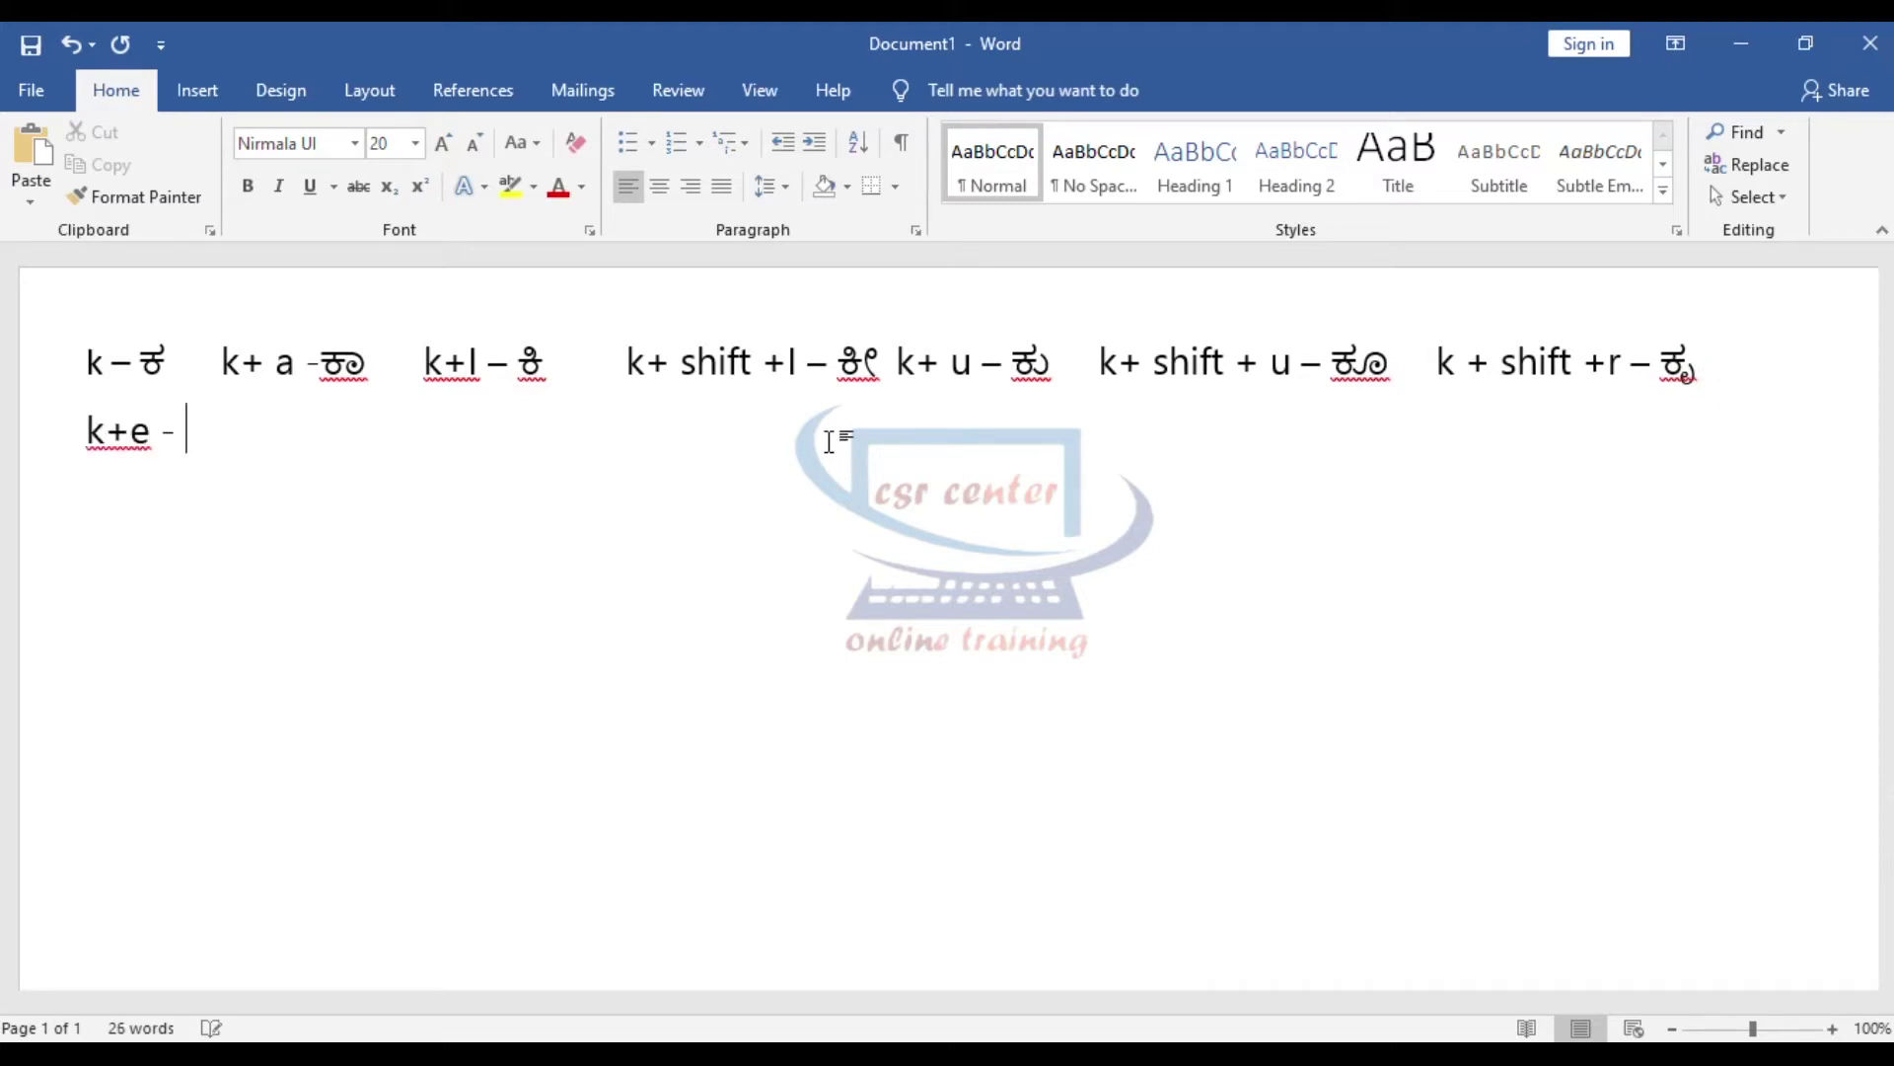
text(ಕ)
text(ೆ)
key(Tab)
text(k+ shi)
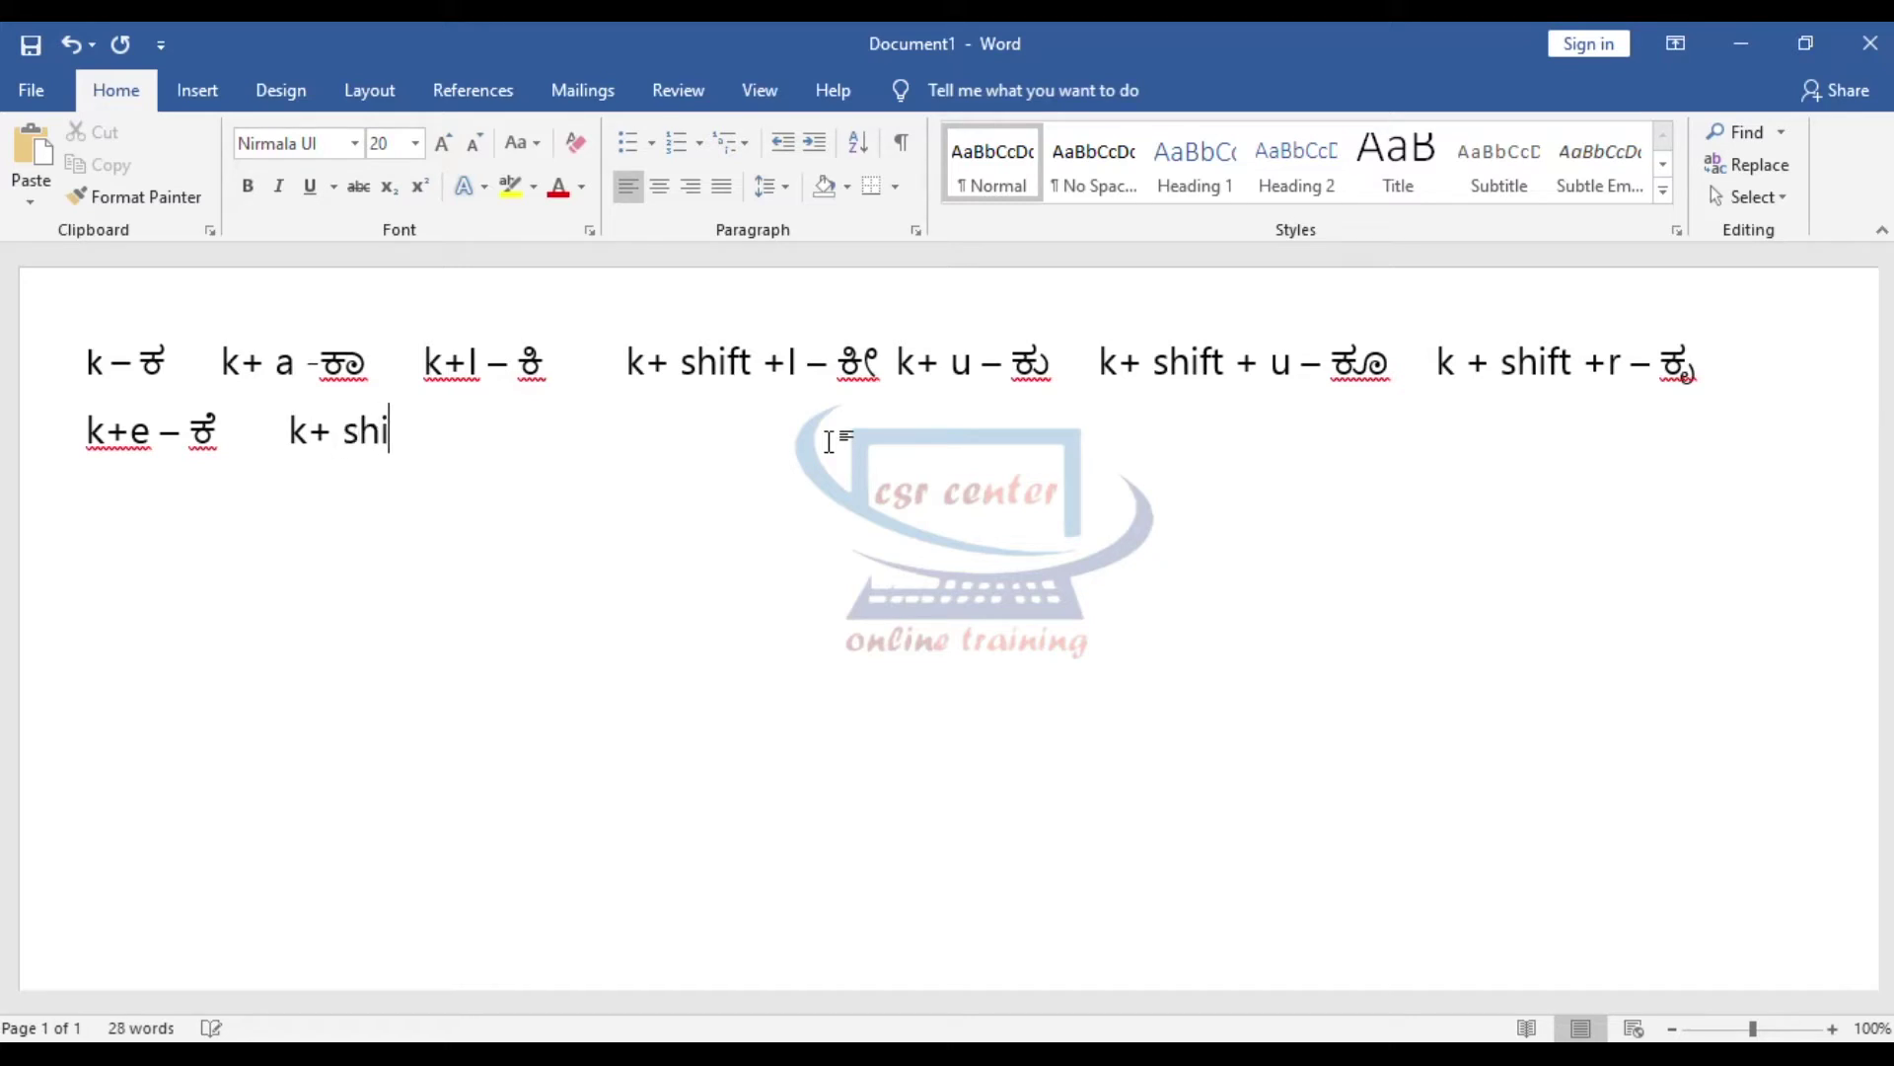
text(ft + )
text(e - ಕ)
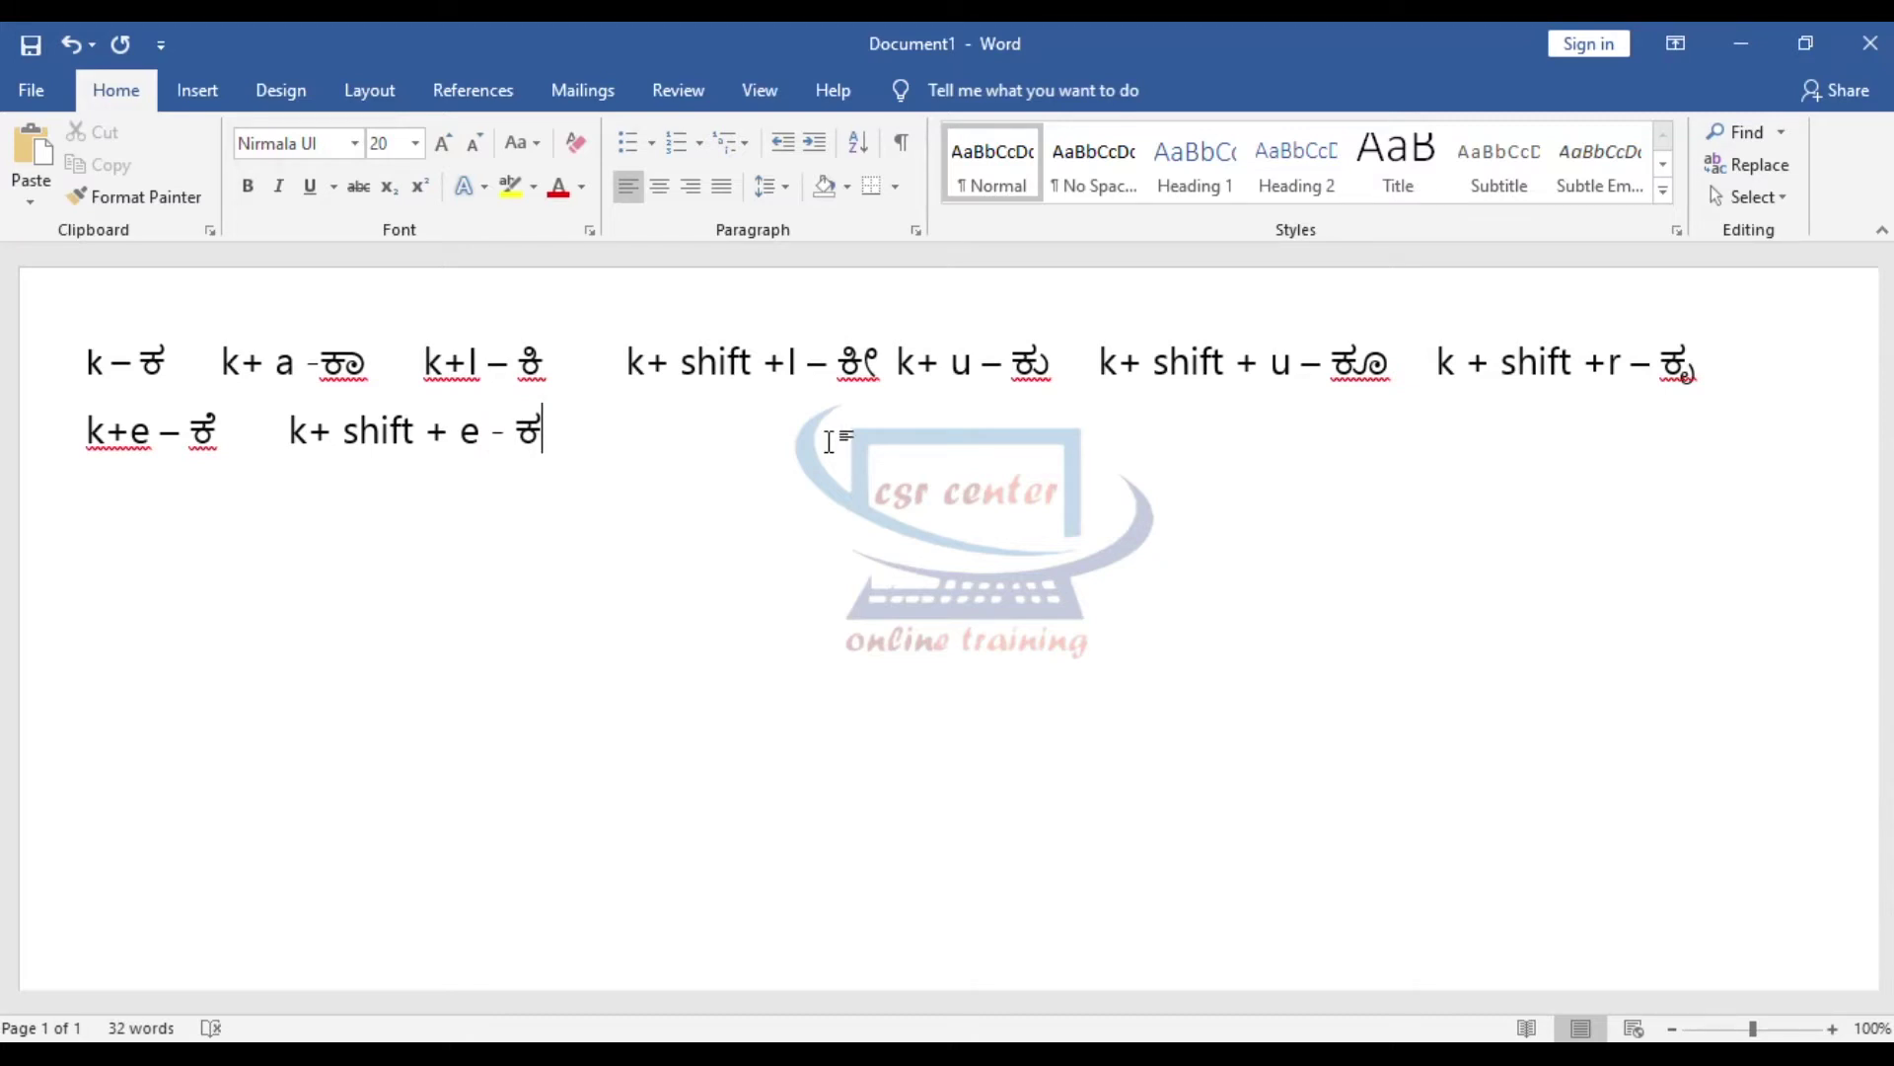
text(ೇ)
text(         k+)
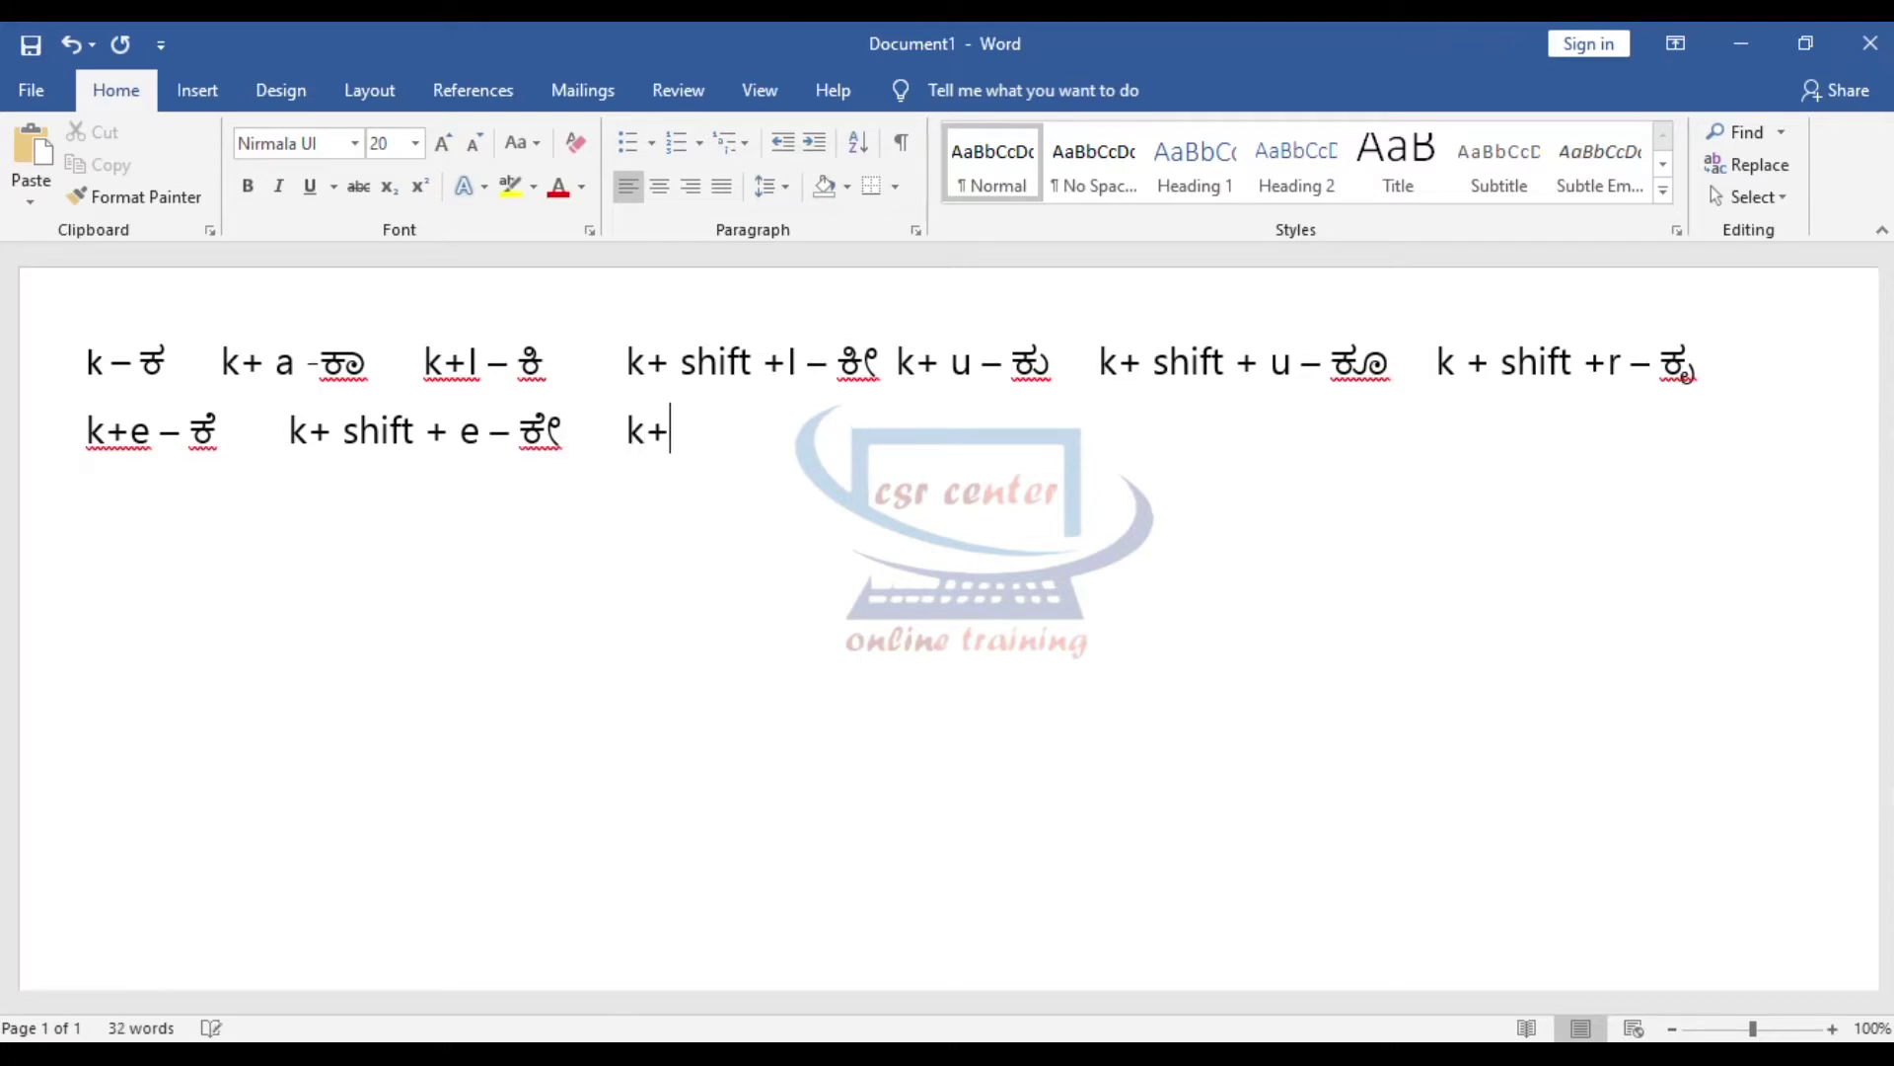
text( ಂ )
text(- ಕೊ)
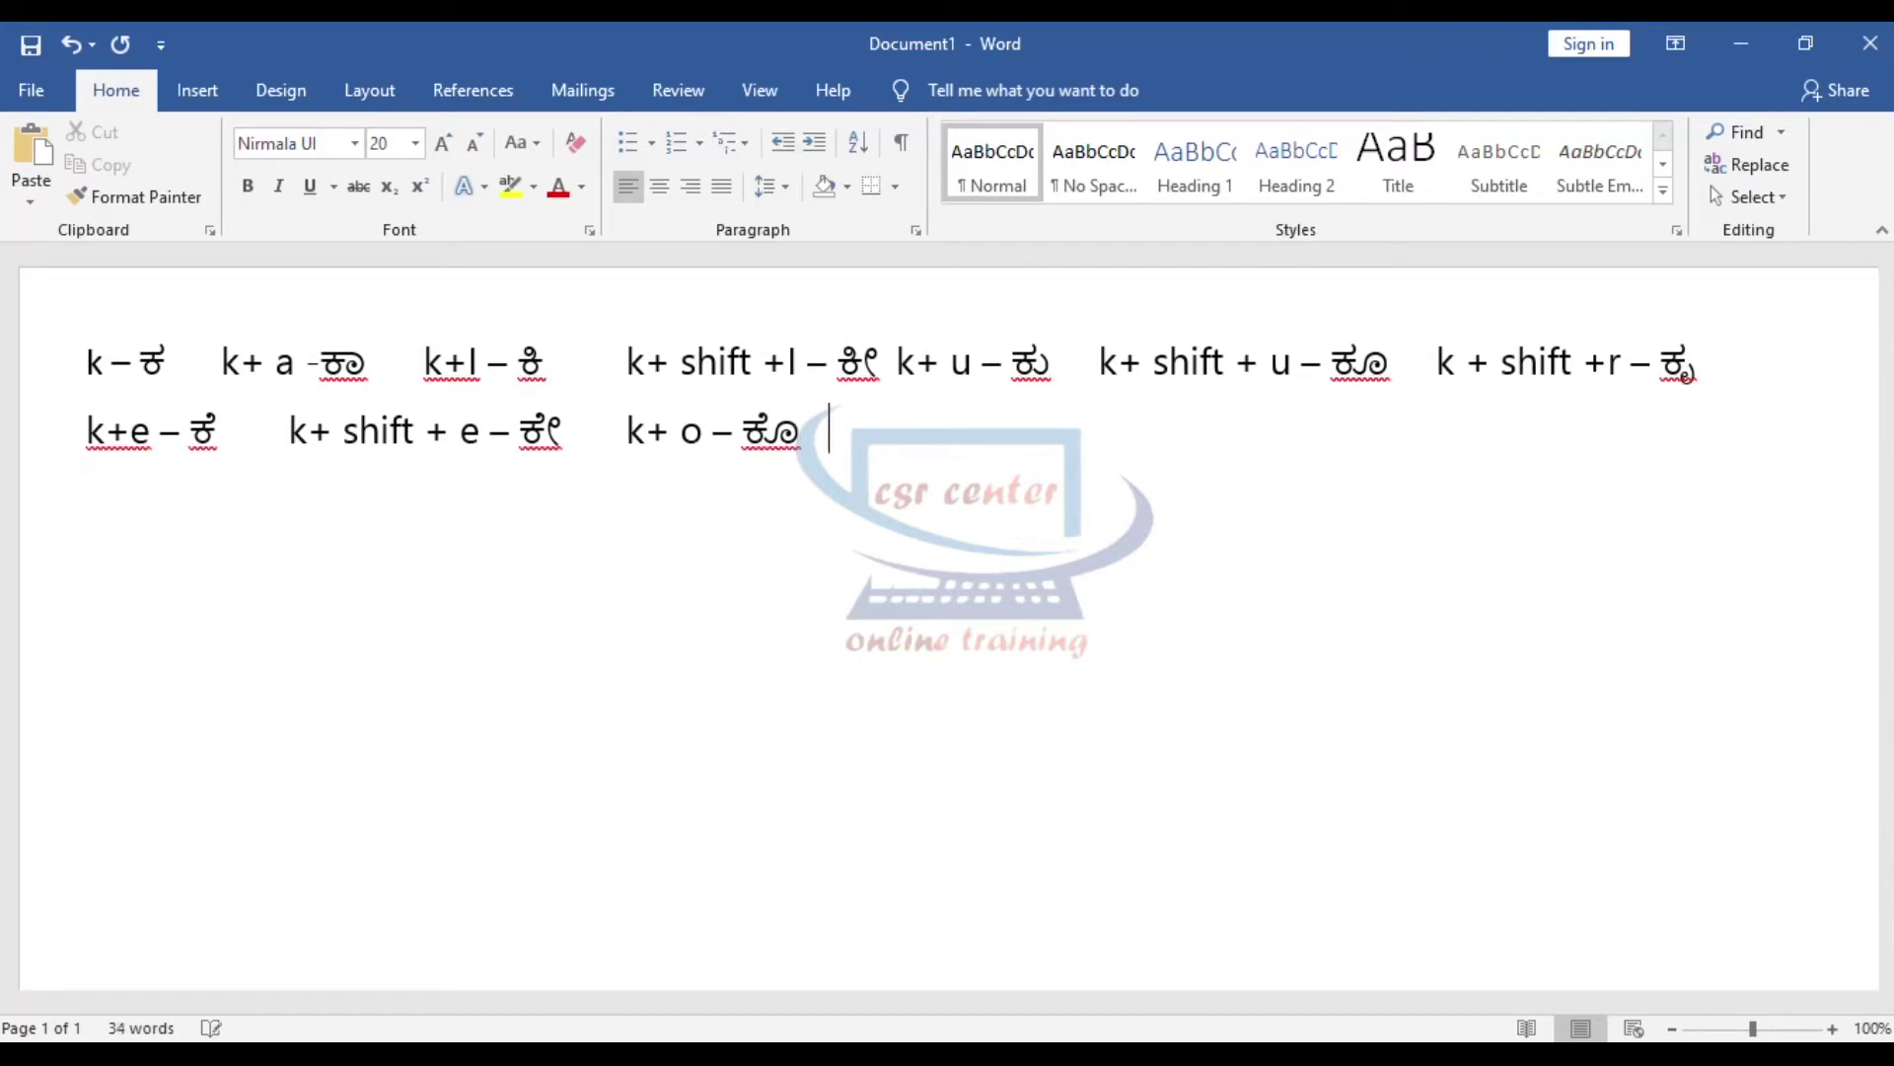
text( k + shift )
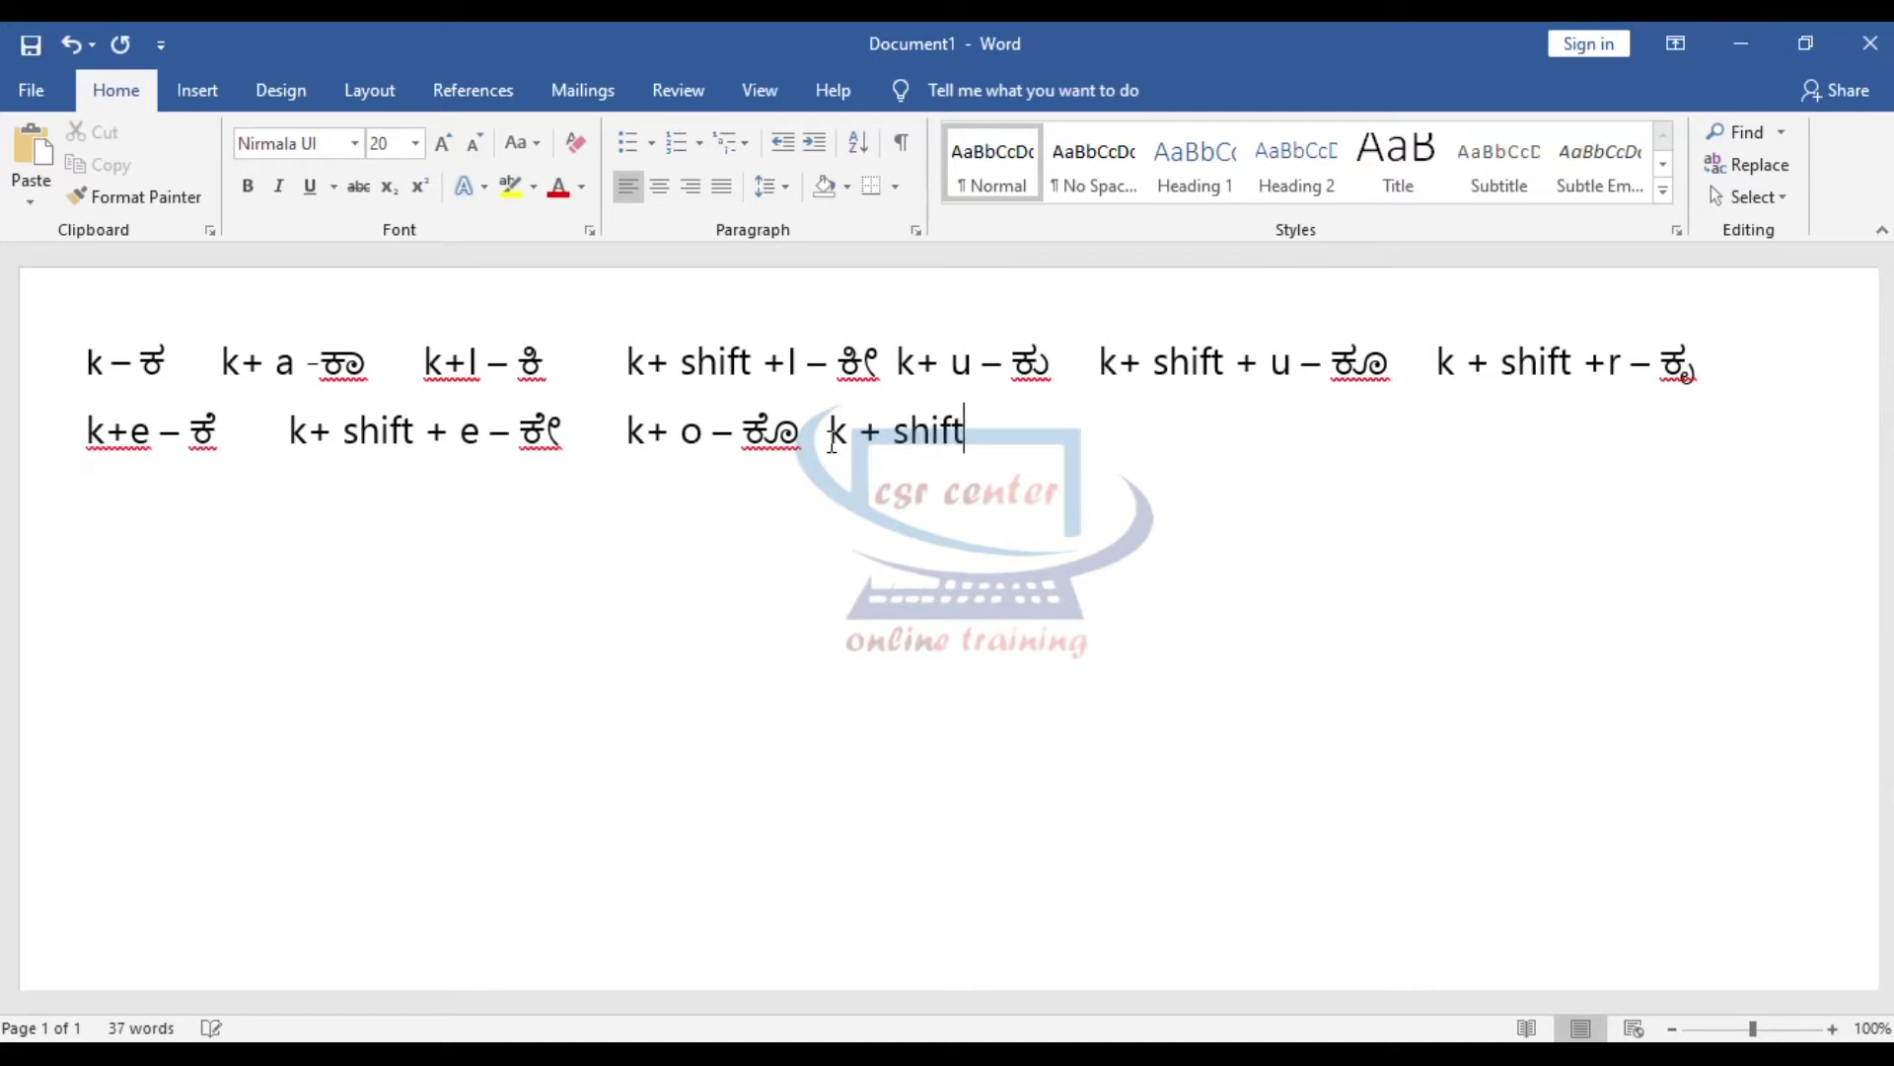
text(+ o)
text( - )
text(ಕ)
text(ೋ)
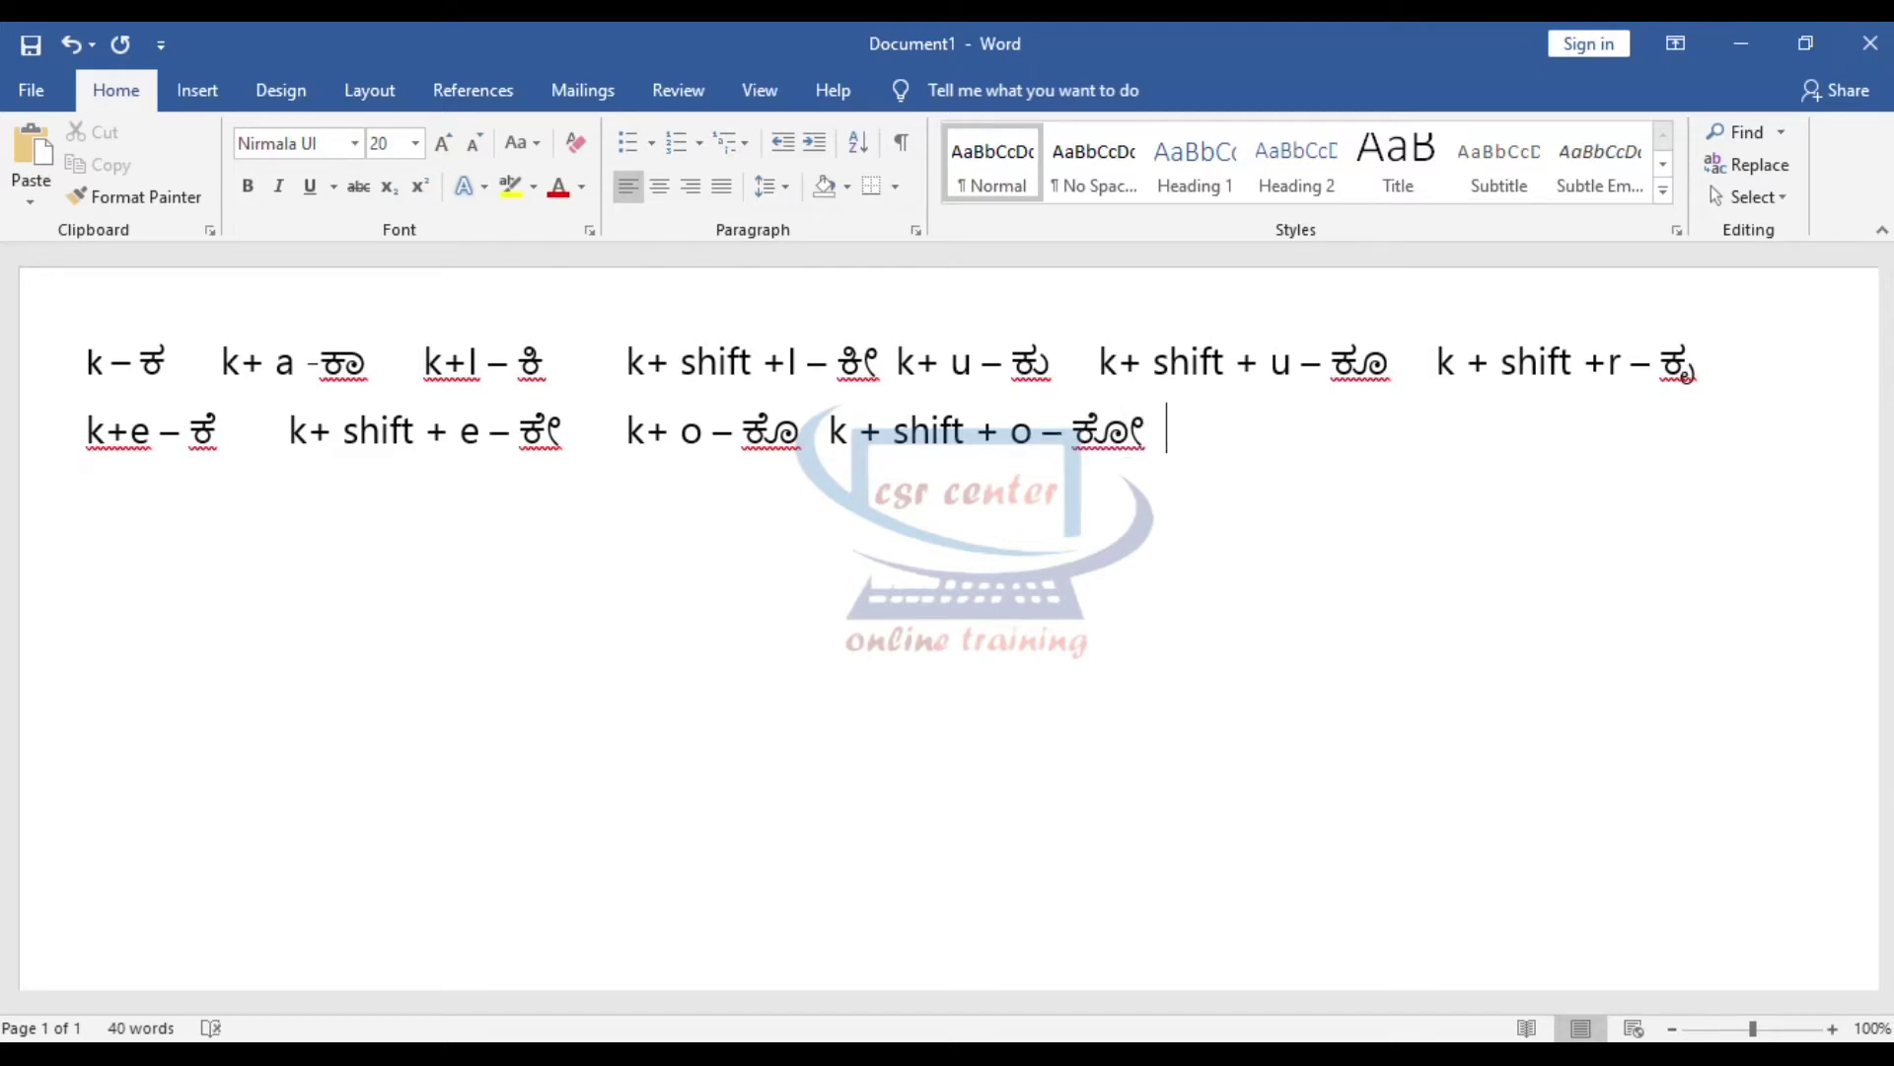
text(k+ shift )
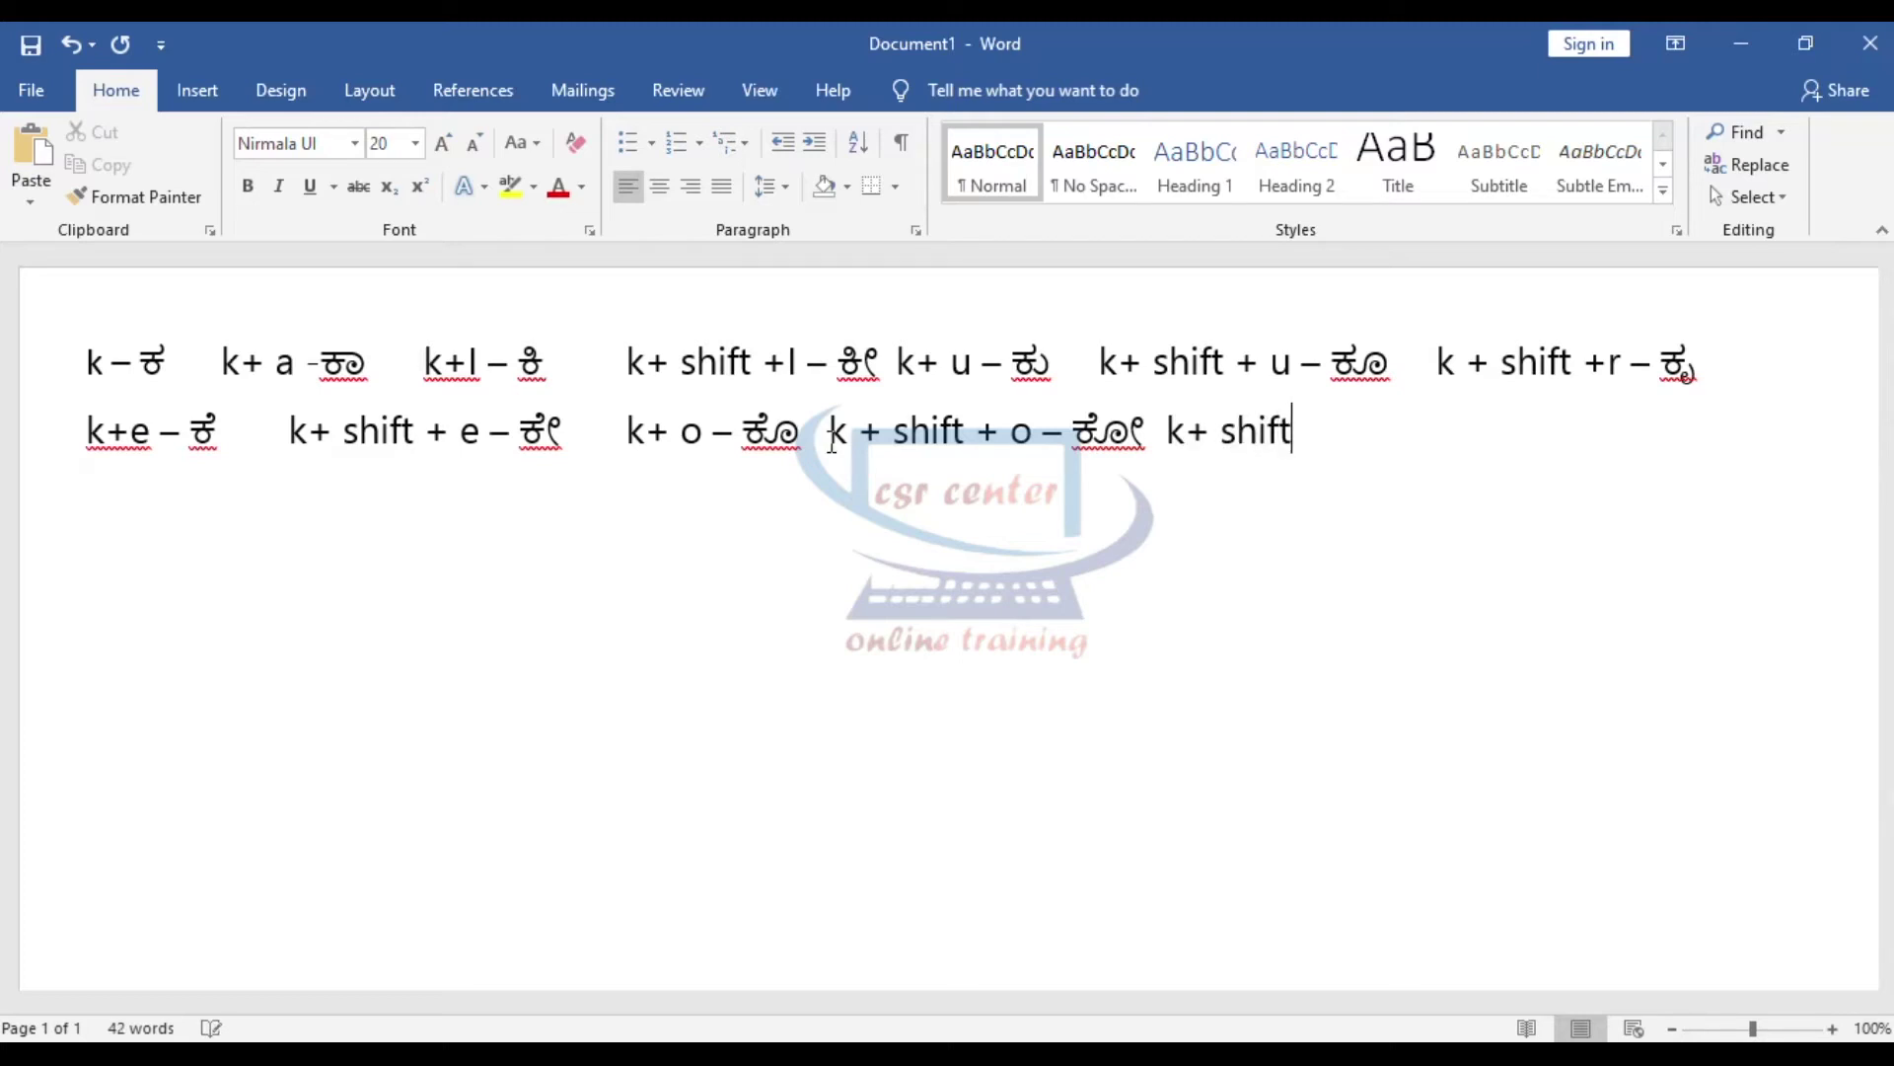
text(+ v - )
text(ಕೌ)
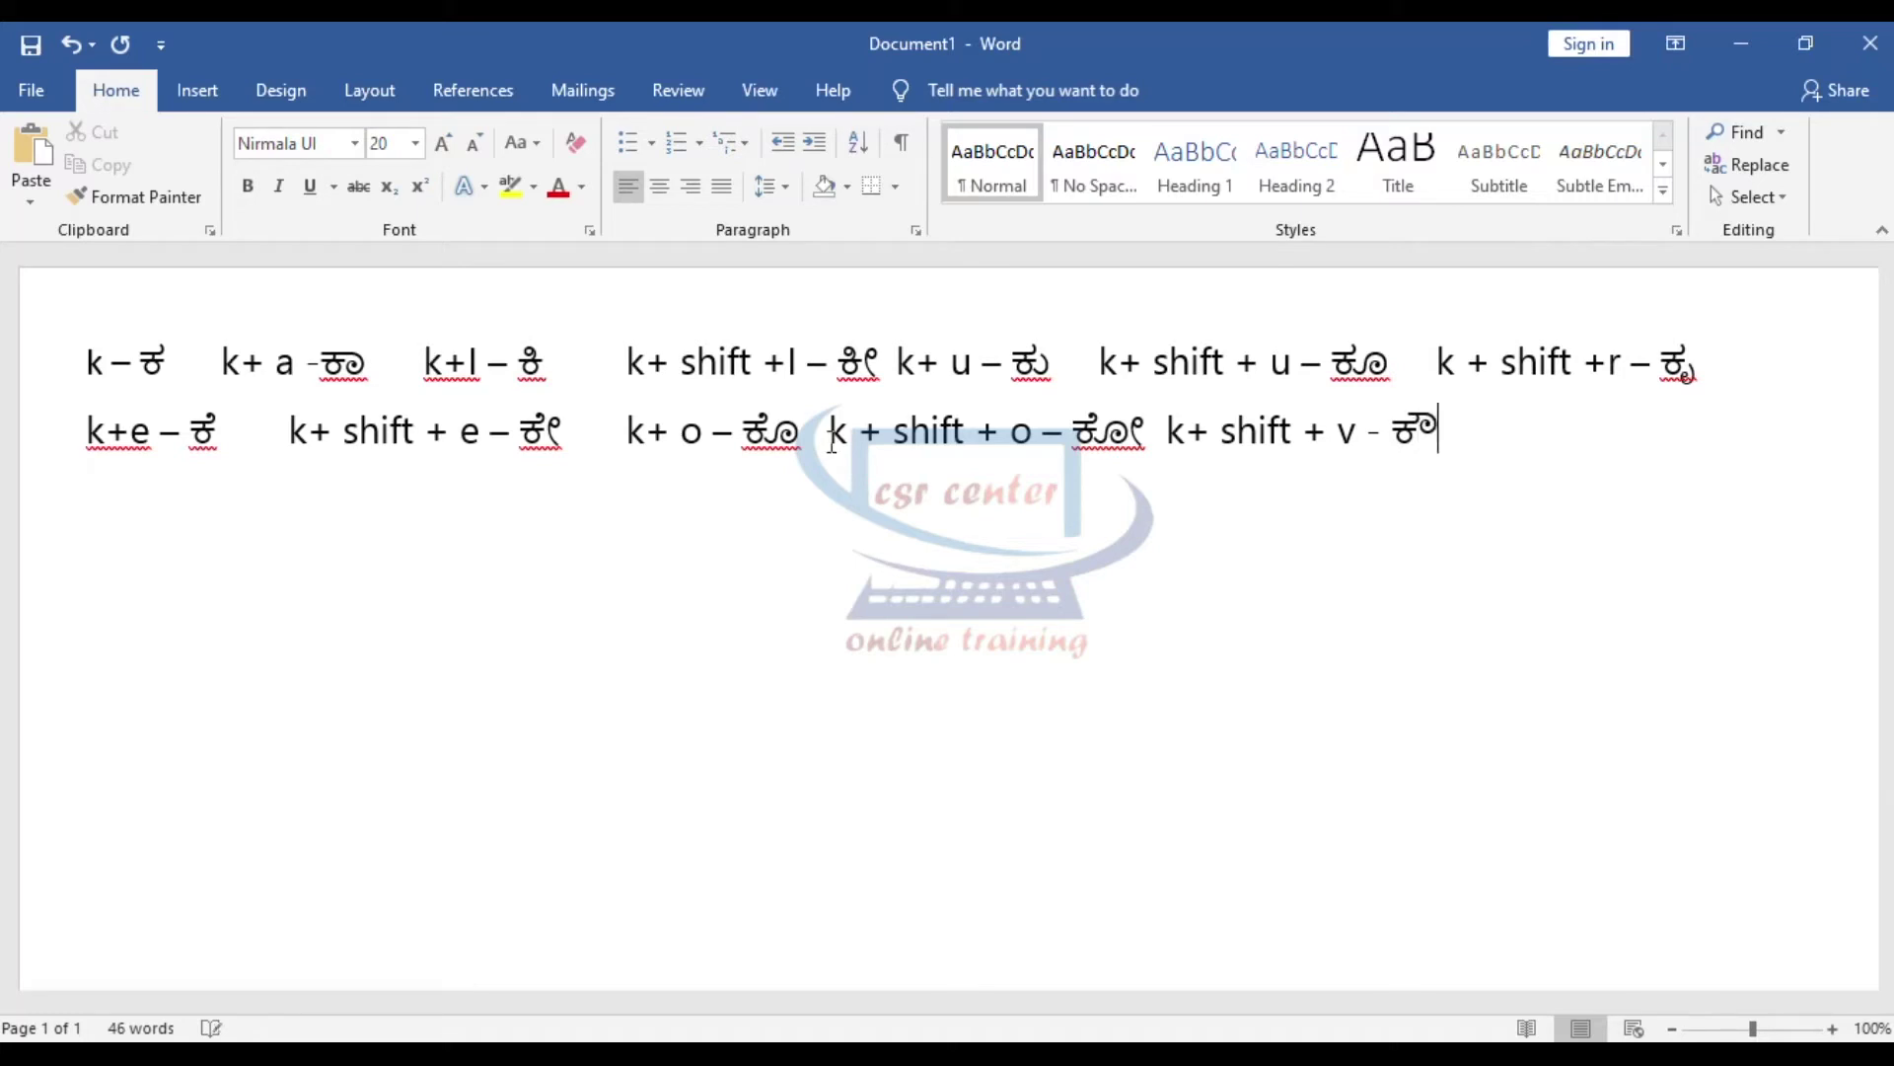
- Add k + shift + m – ಕಂ and k + shift + h – ಕಃ on a third line, then insert a page break
key(Return)
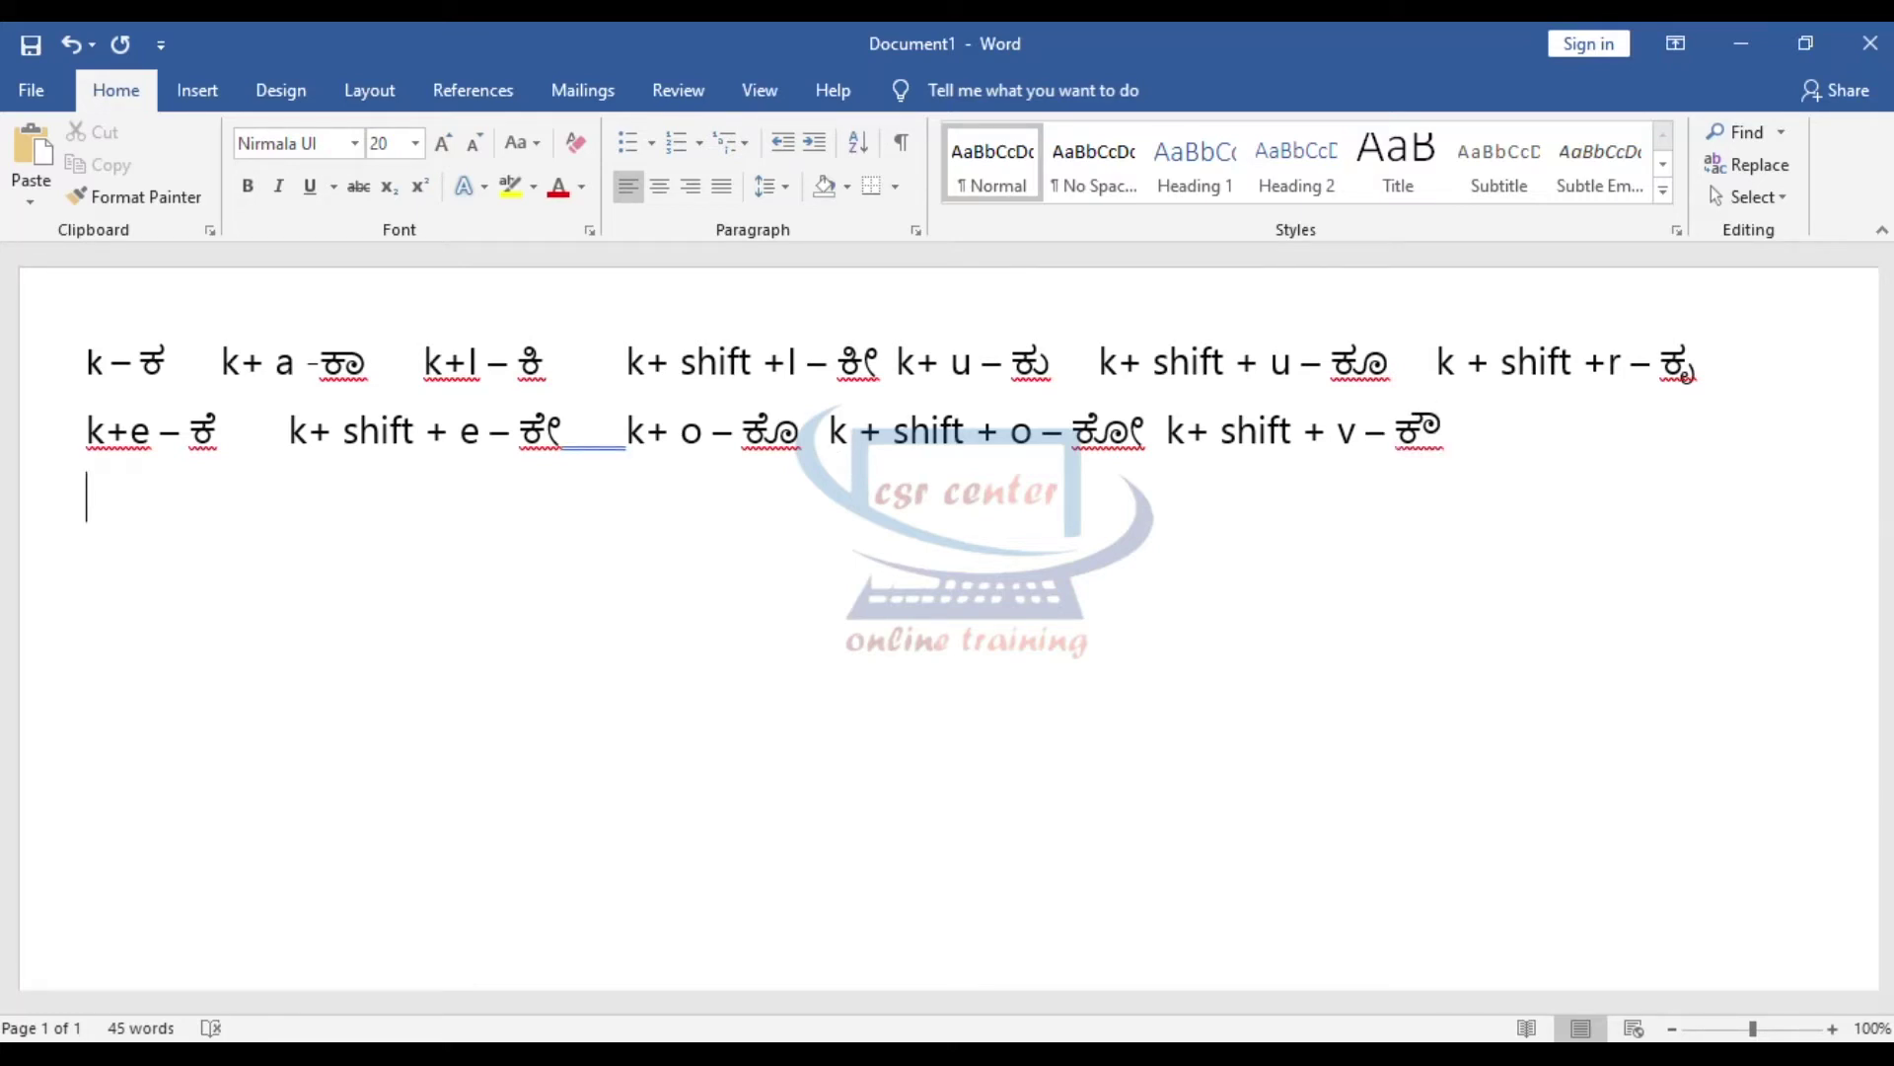
text(k+ )
text(shift )
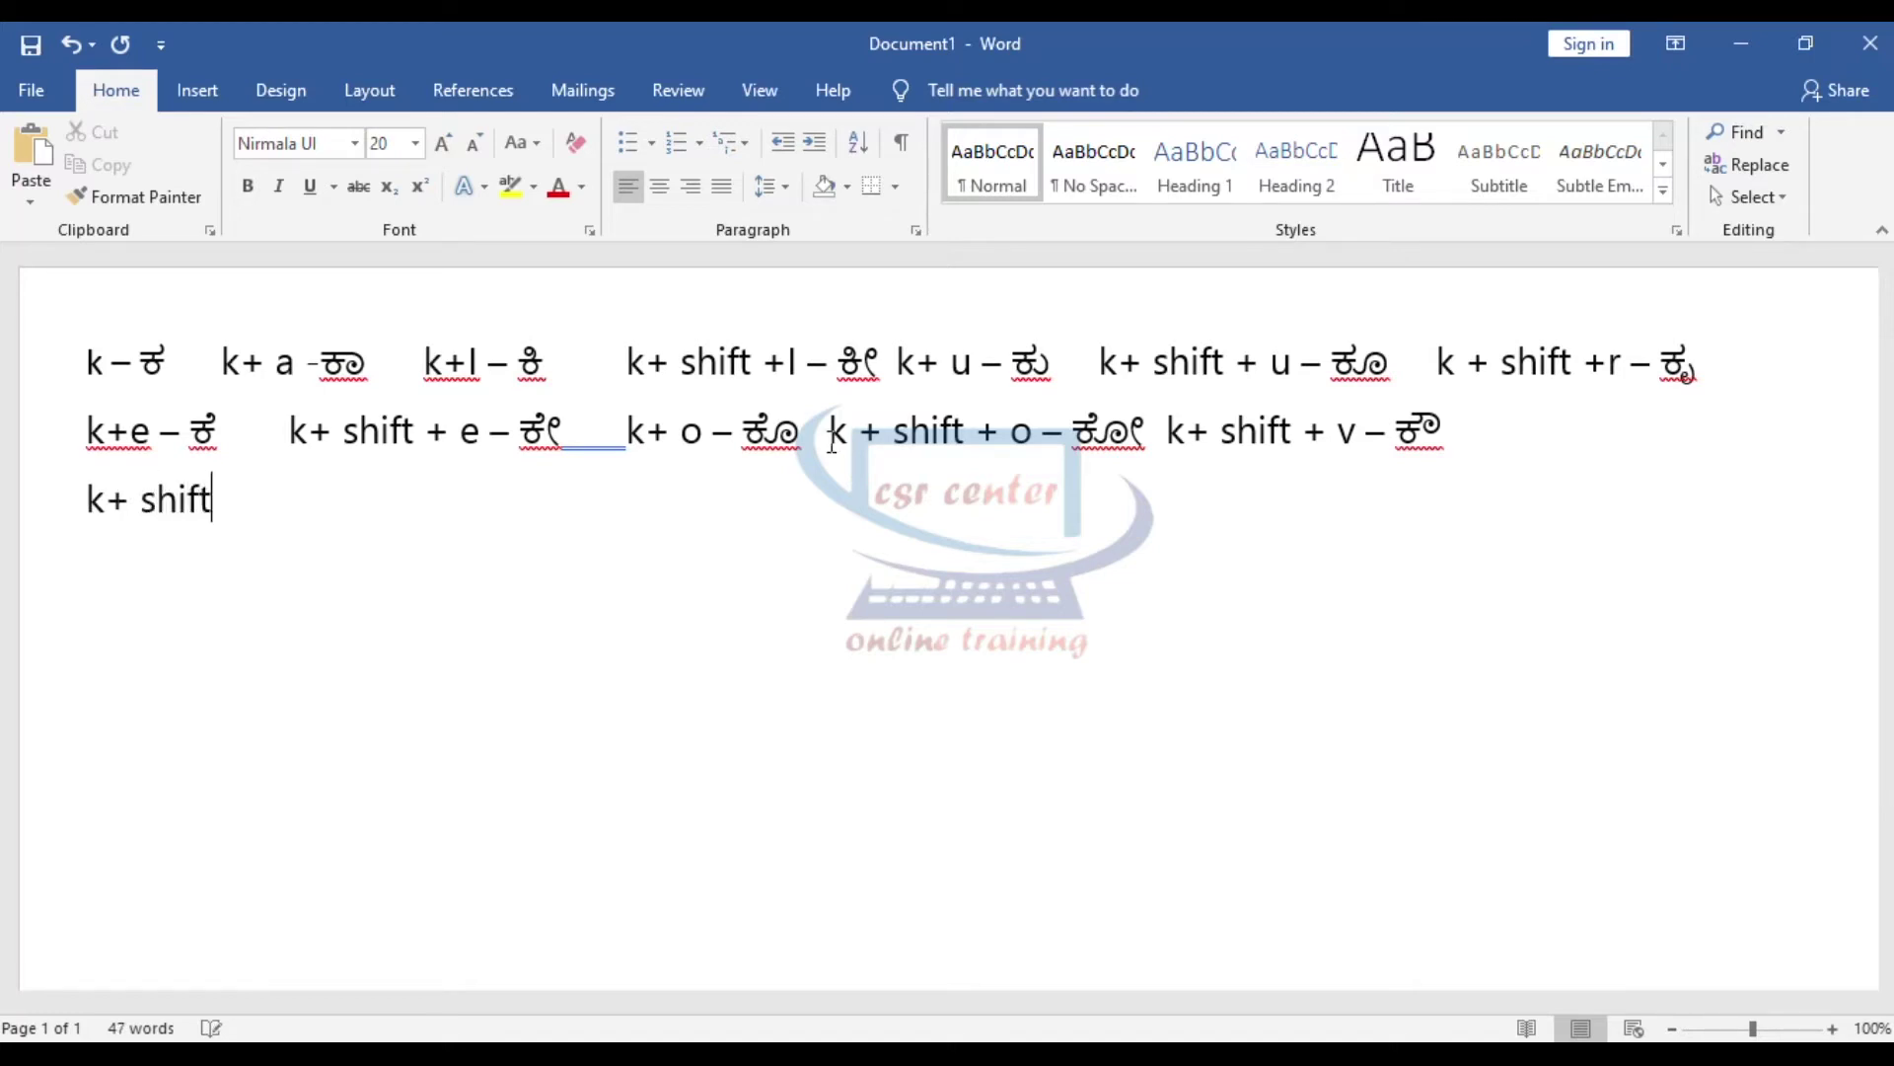
text(+ m - )
text(ಕಂ)
key(Tab)
key(Tab)
text(k+ shift + )
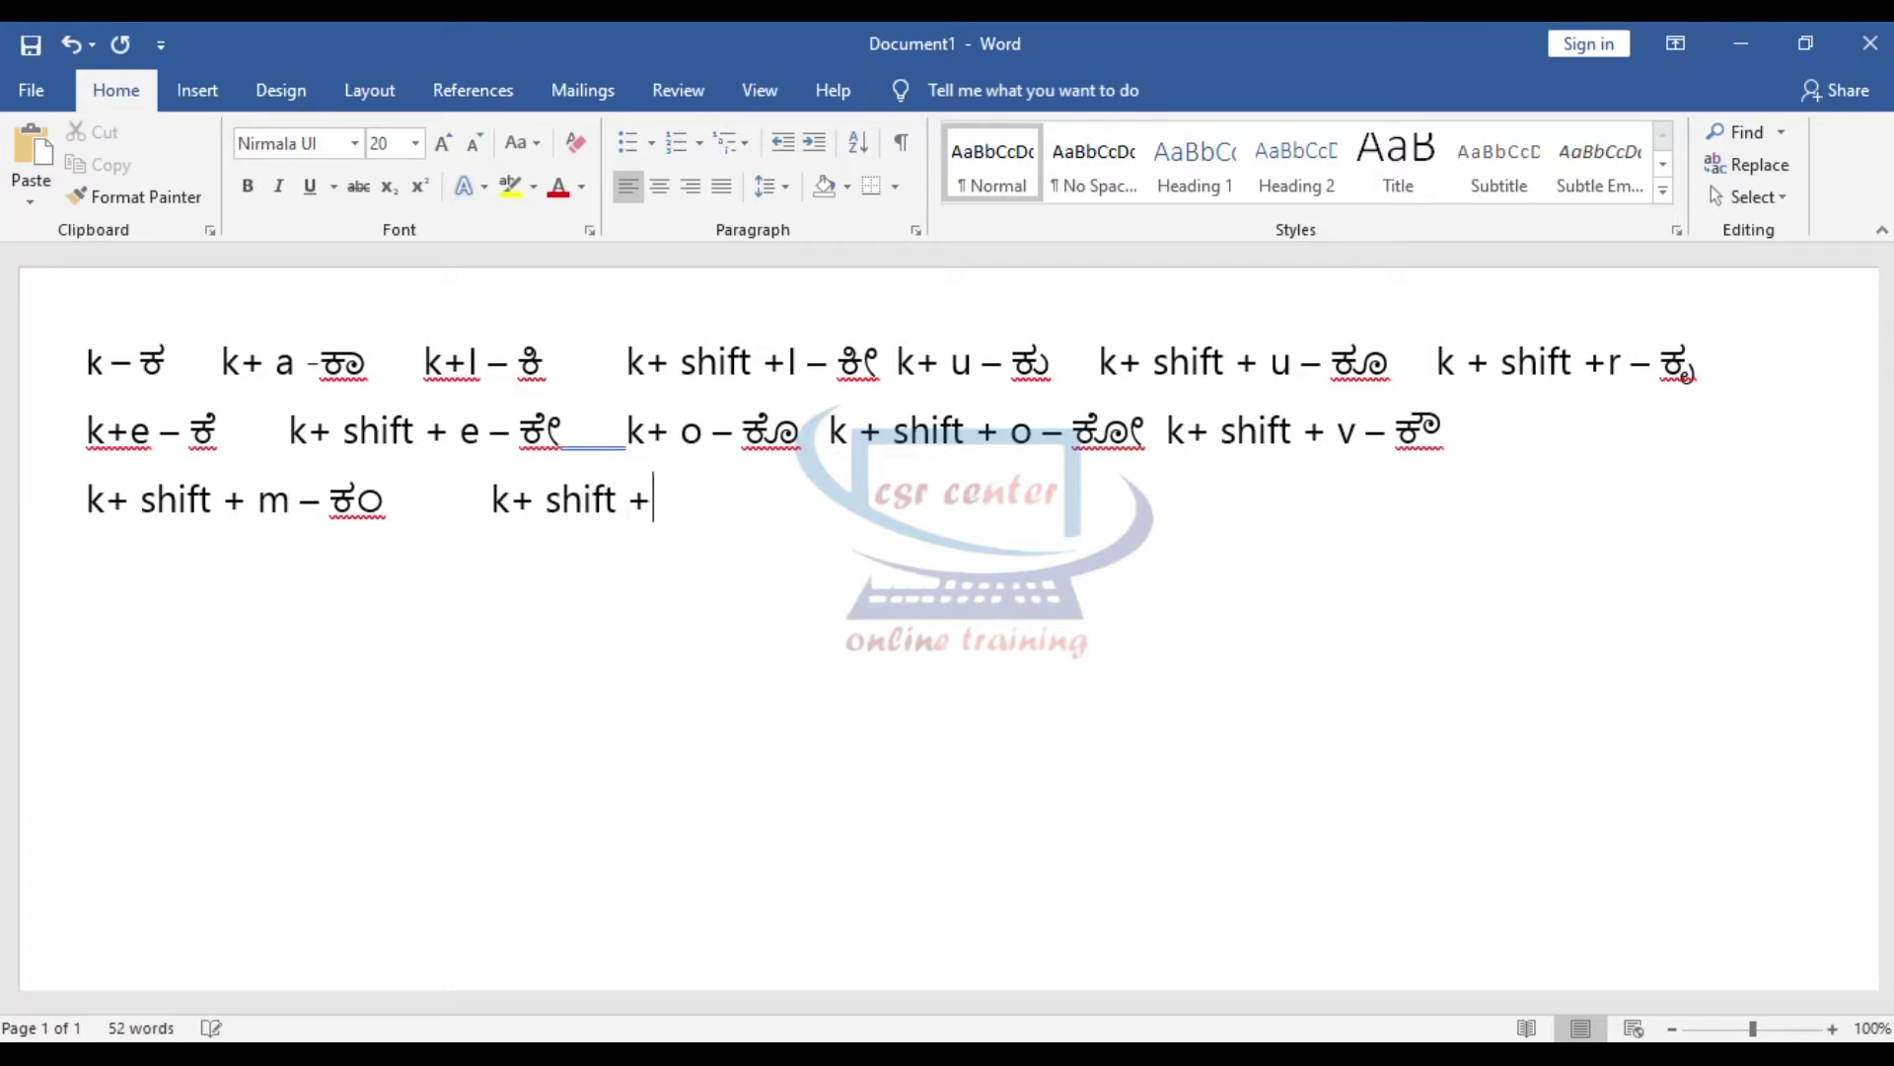
text(h - )
text(ಕ)
text(ಃ)
key(Return)
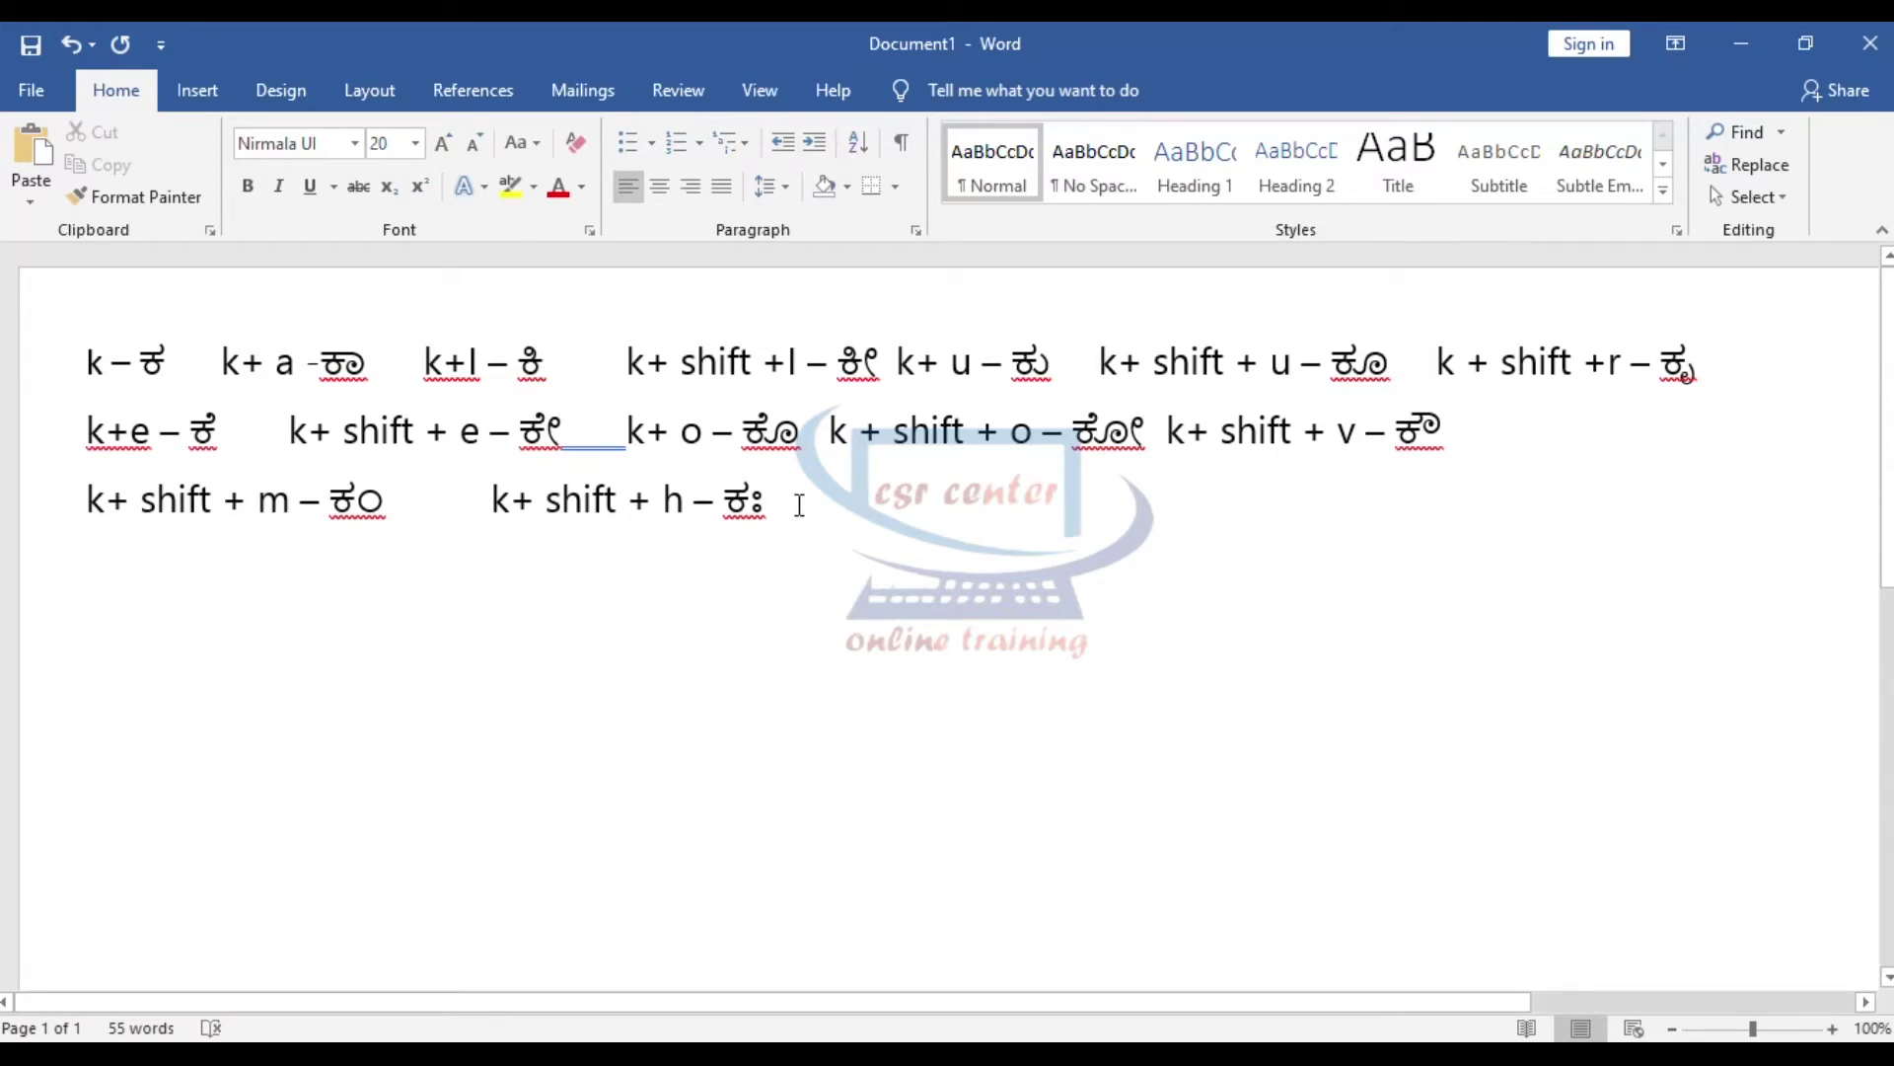
key(ctrl+Return)
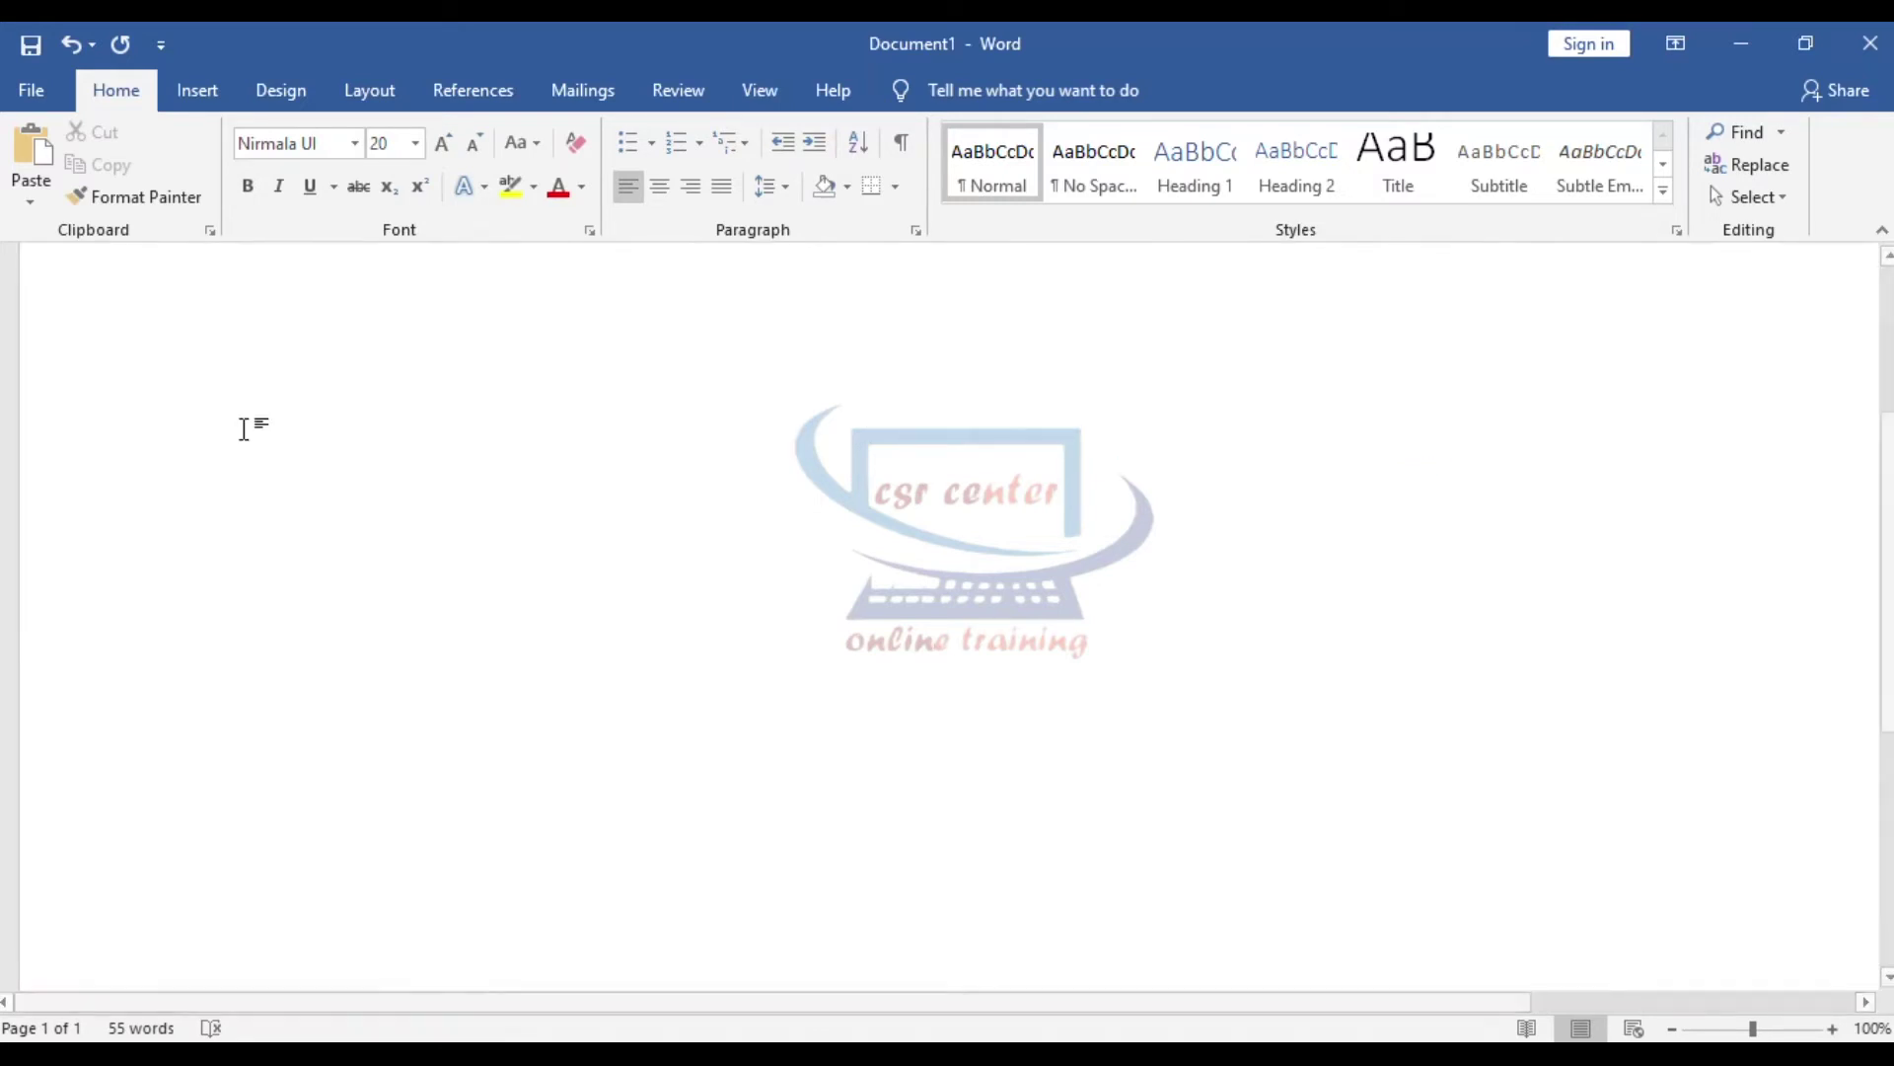
- Type the k + f + k – ಕ್ಕ, shift+k – ಖ್ಖ, g + f + g – ಗ್ಗ and shift+g doubled entries on the new page
text(k + f + k)
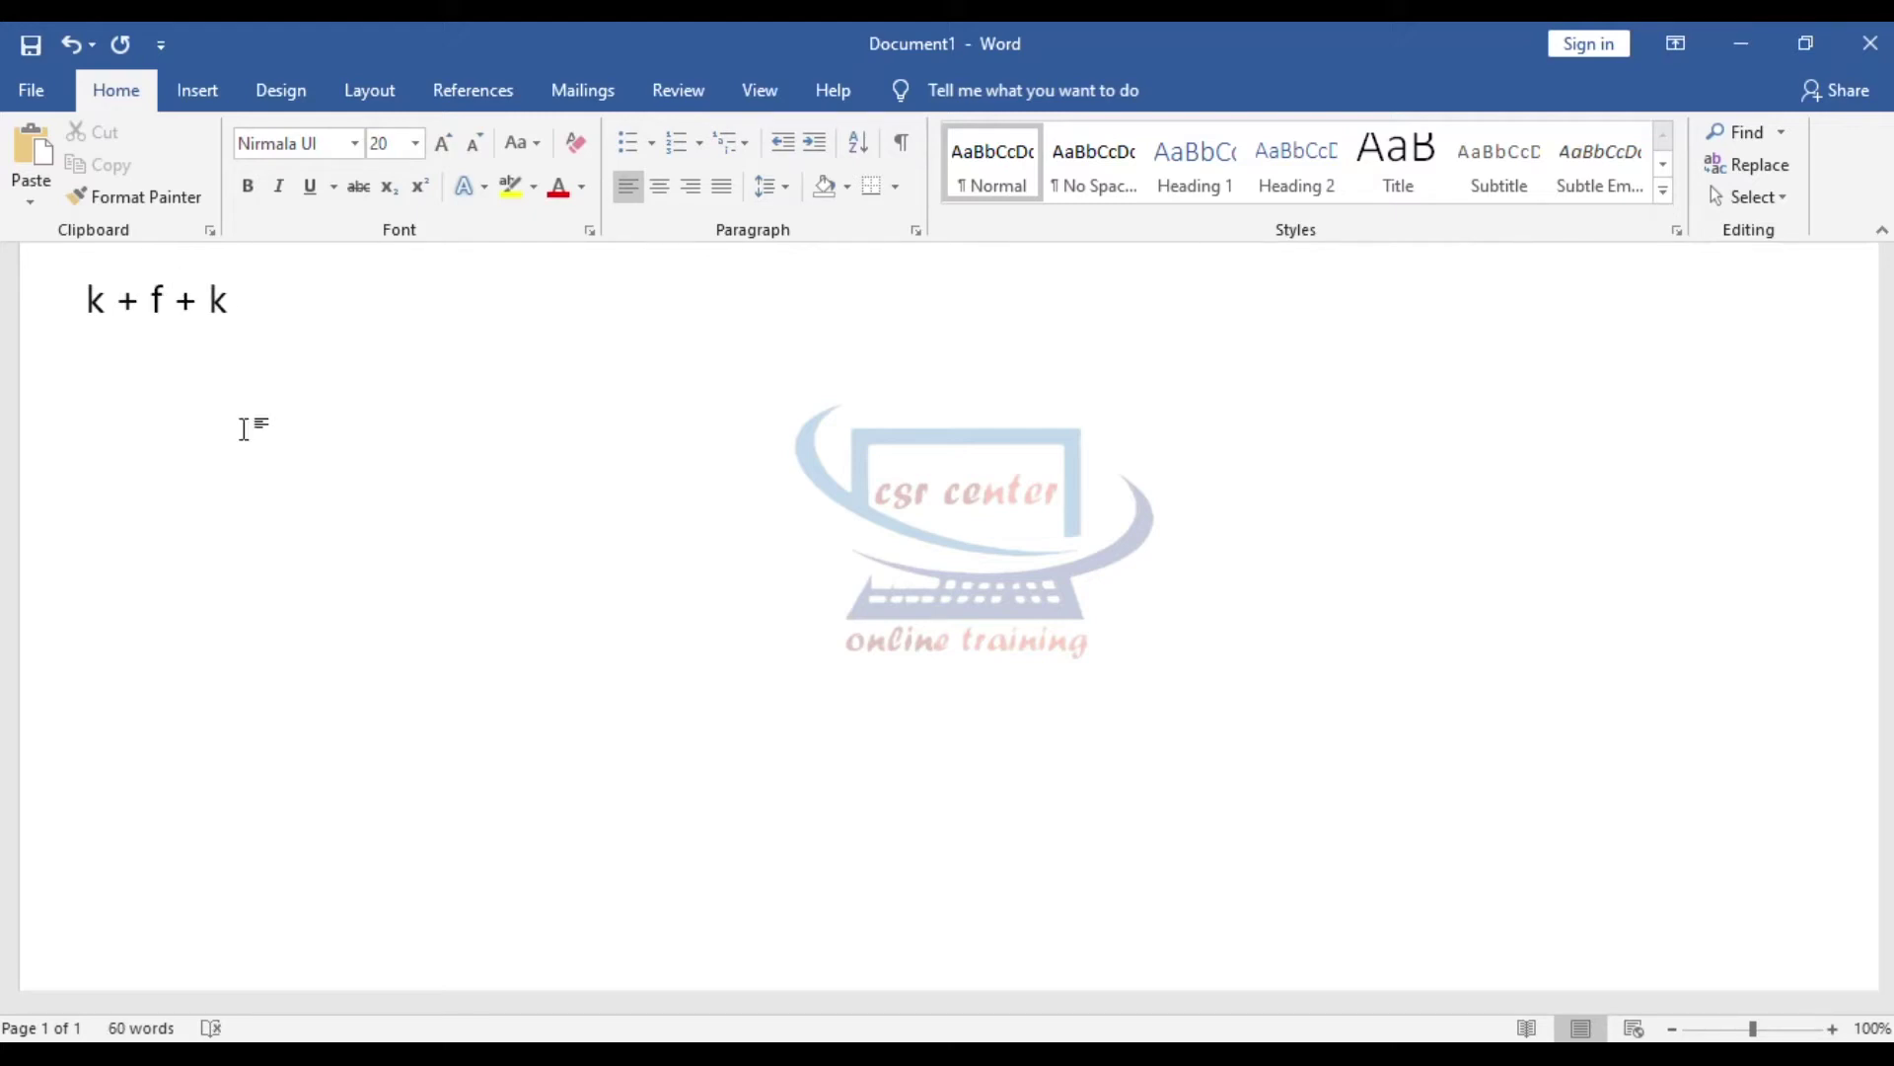
text(- ठ)
text(ॅ)
text(ಠ)
text( shif)
text(t +)
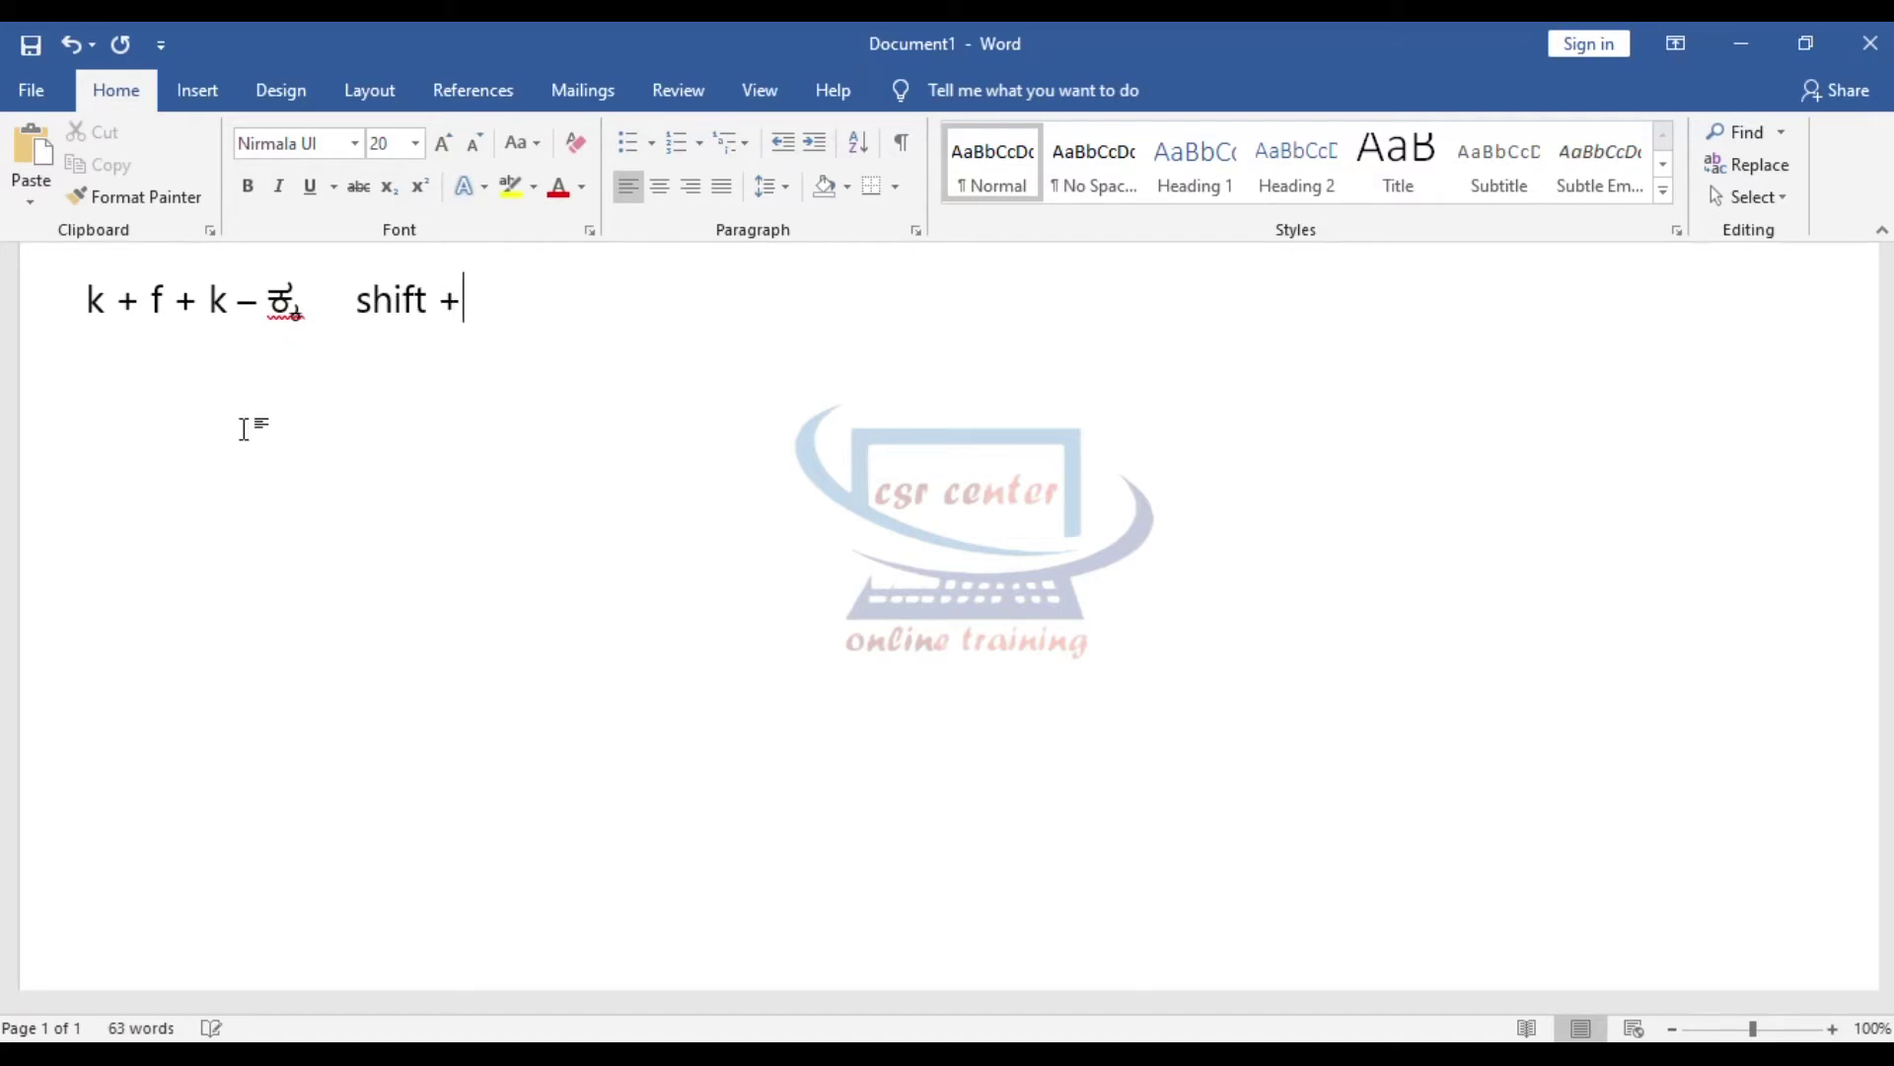
text( k +f + shift )
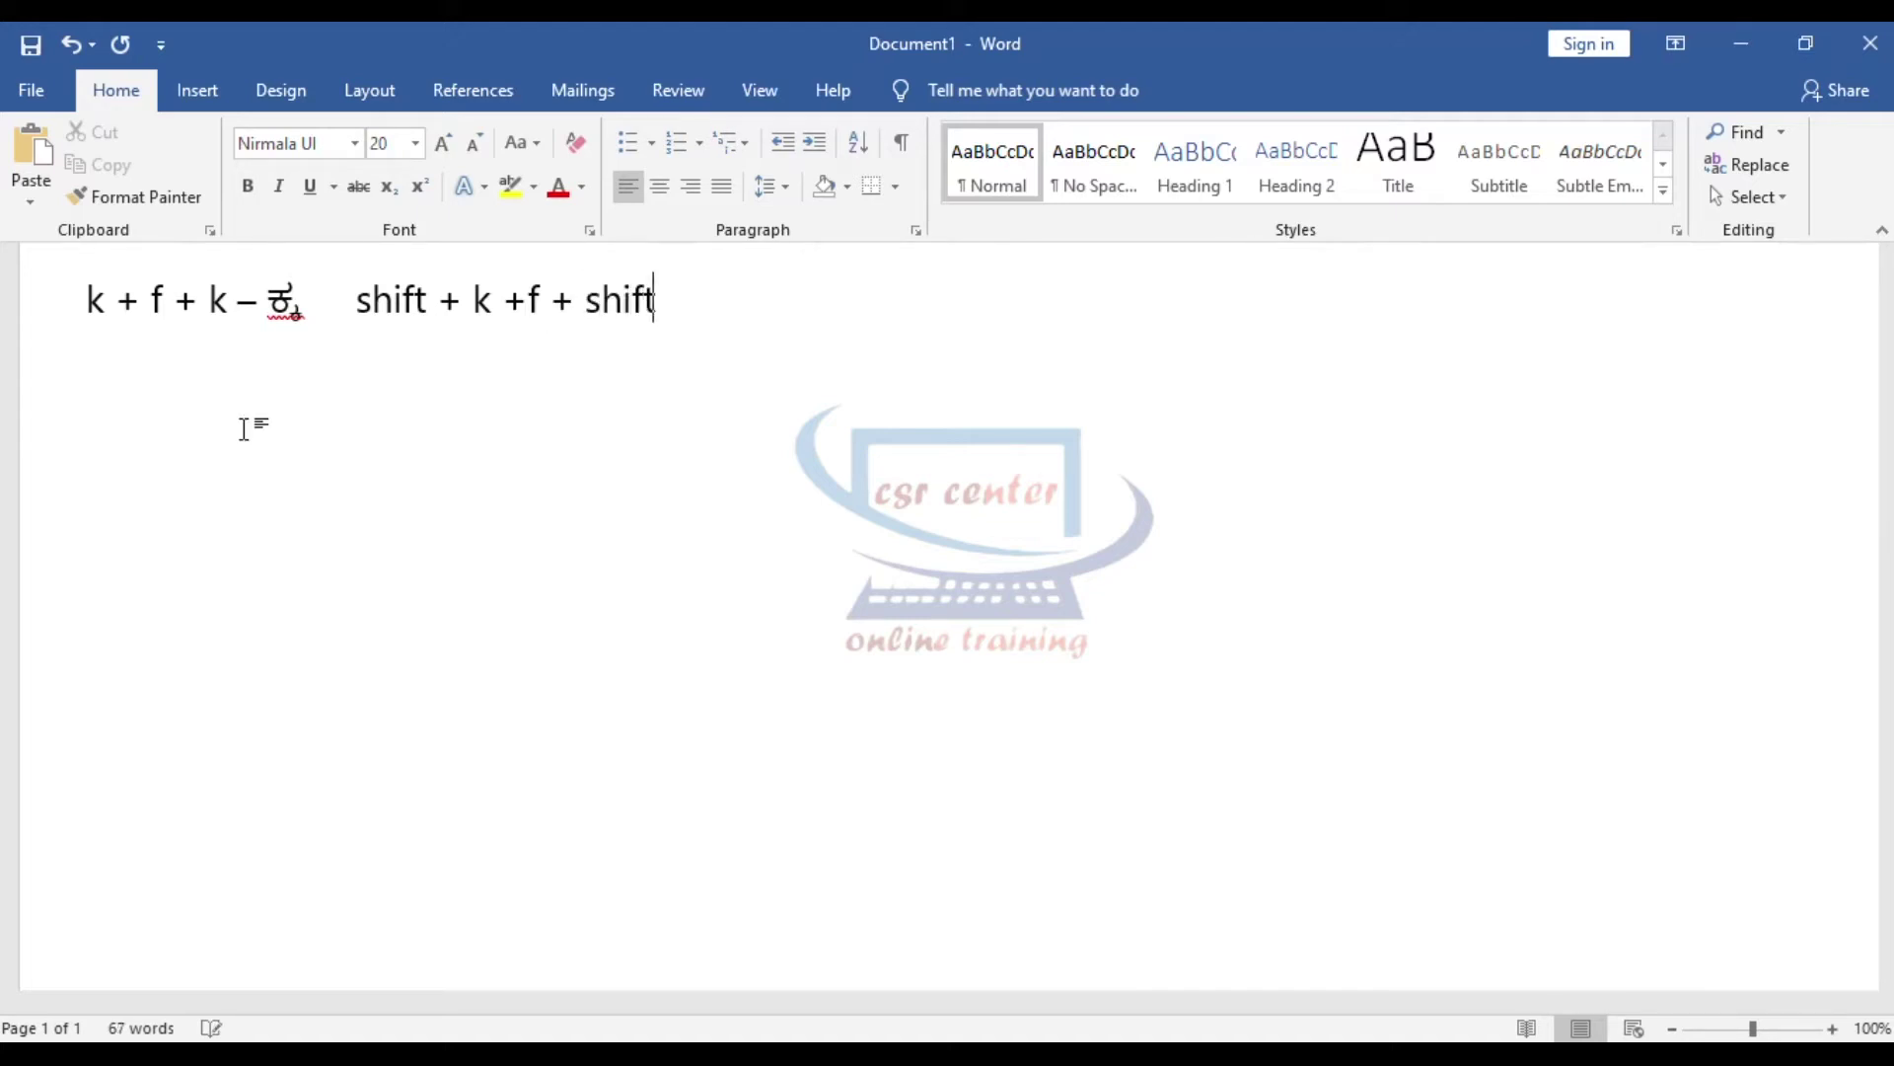
text(+ k)
text( - )
text(ഖ)
text(്)
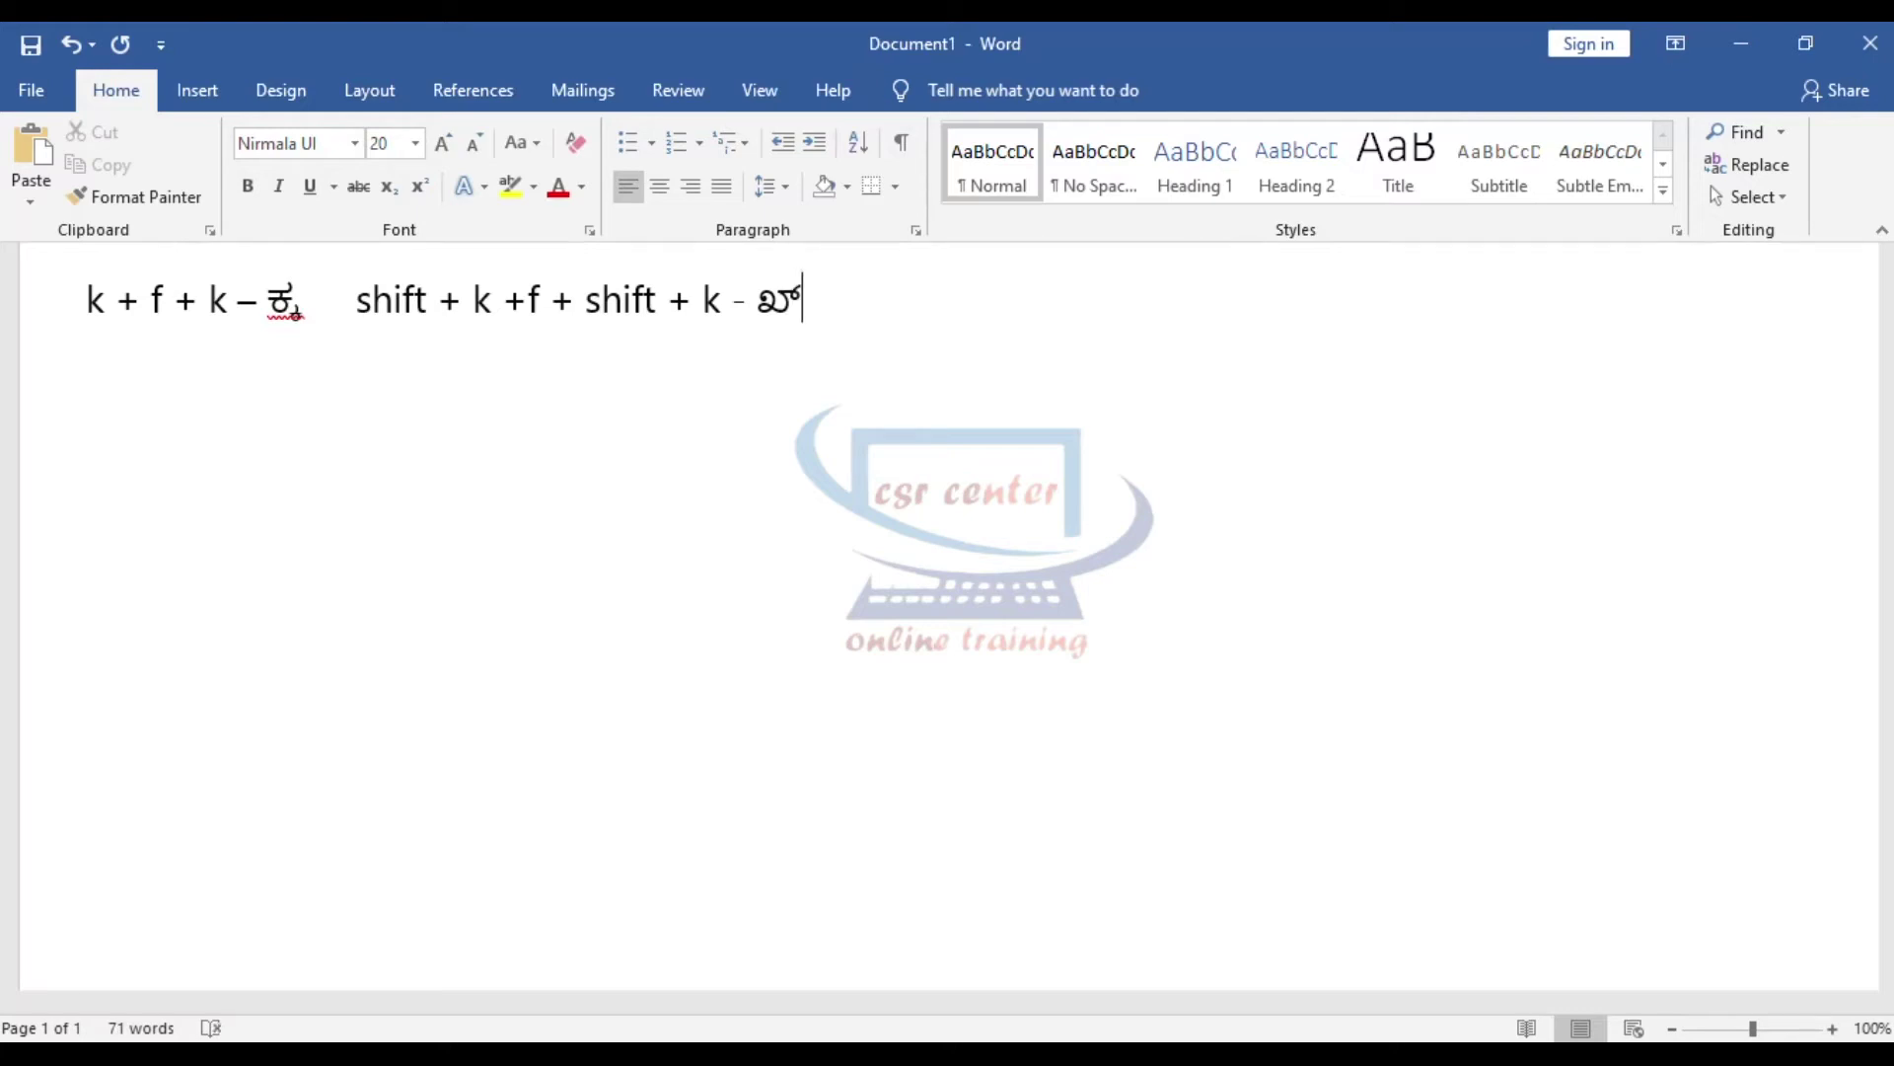
text(ഖ)
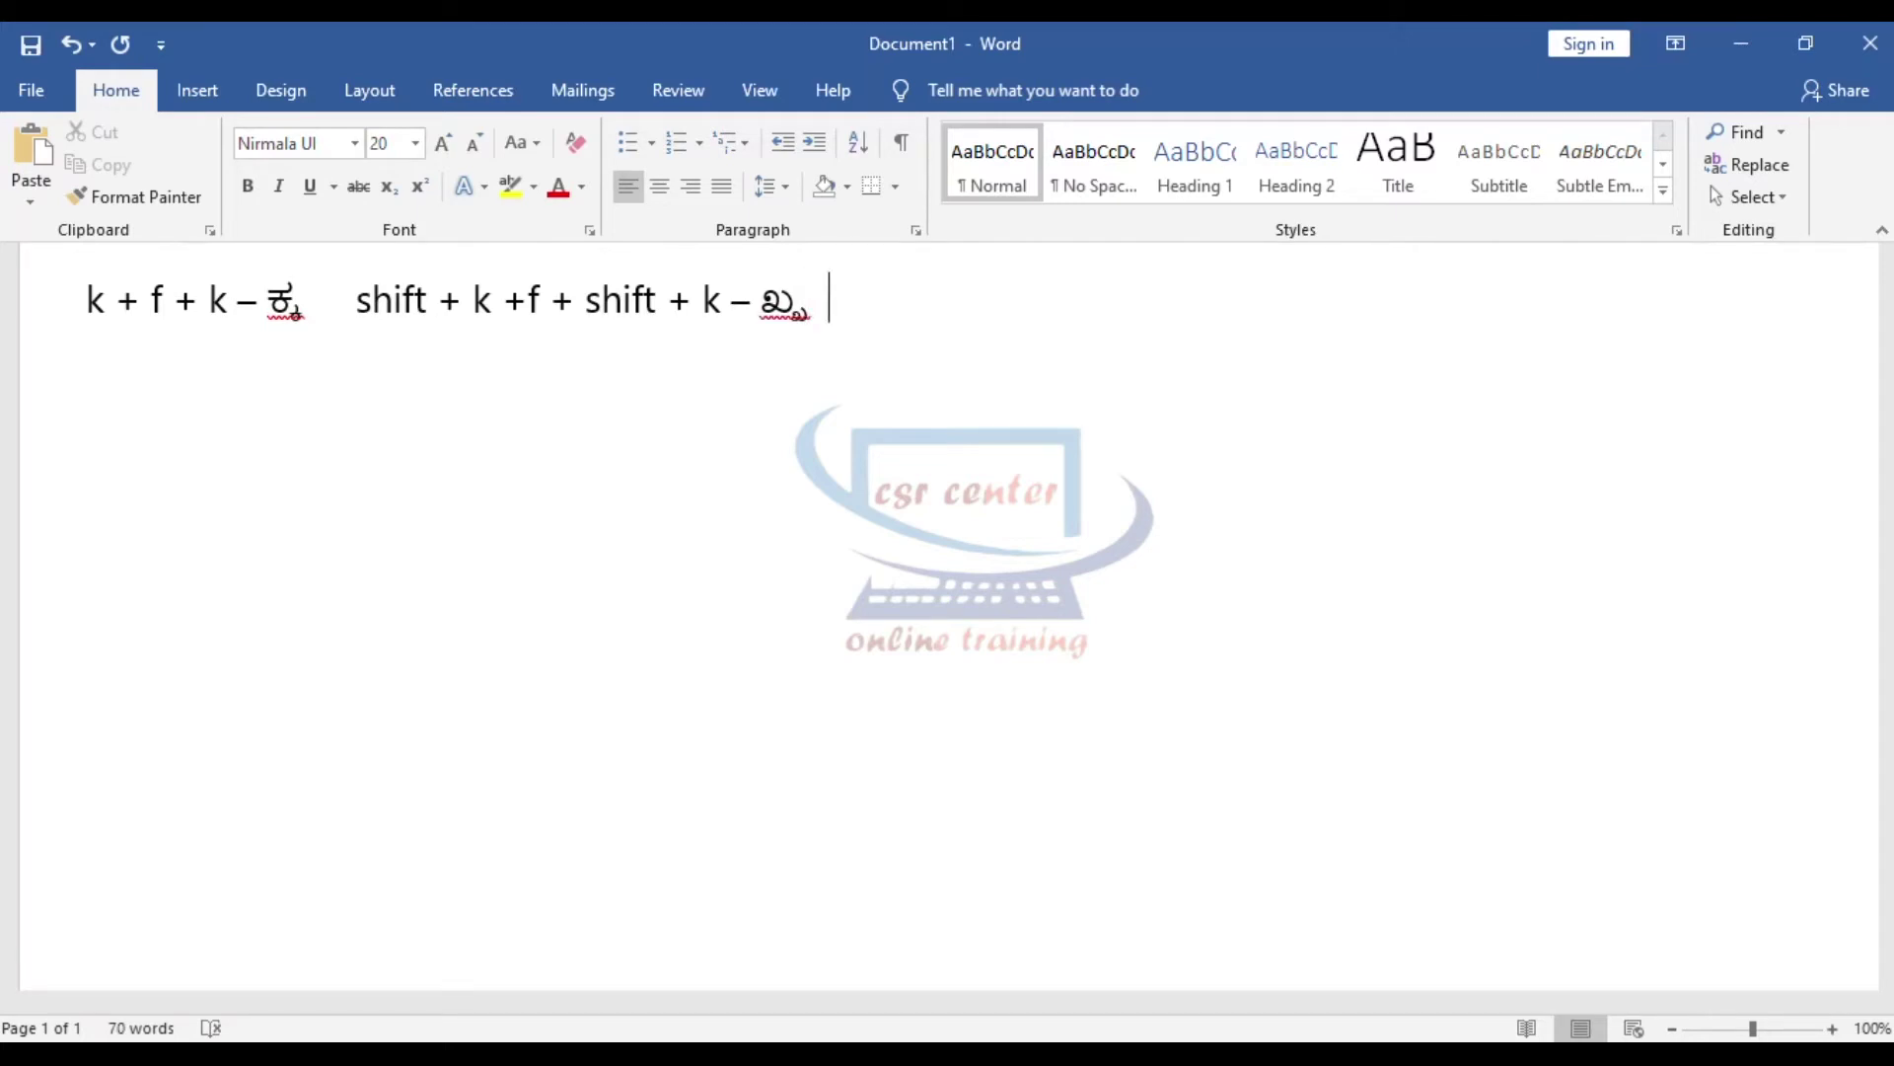
text( g+ f + )
text(g -)
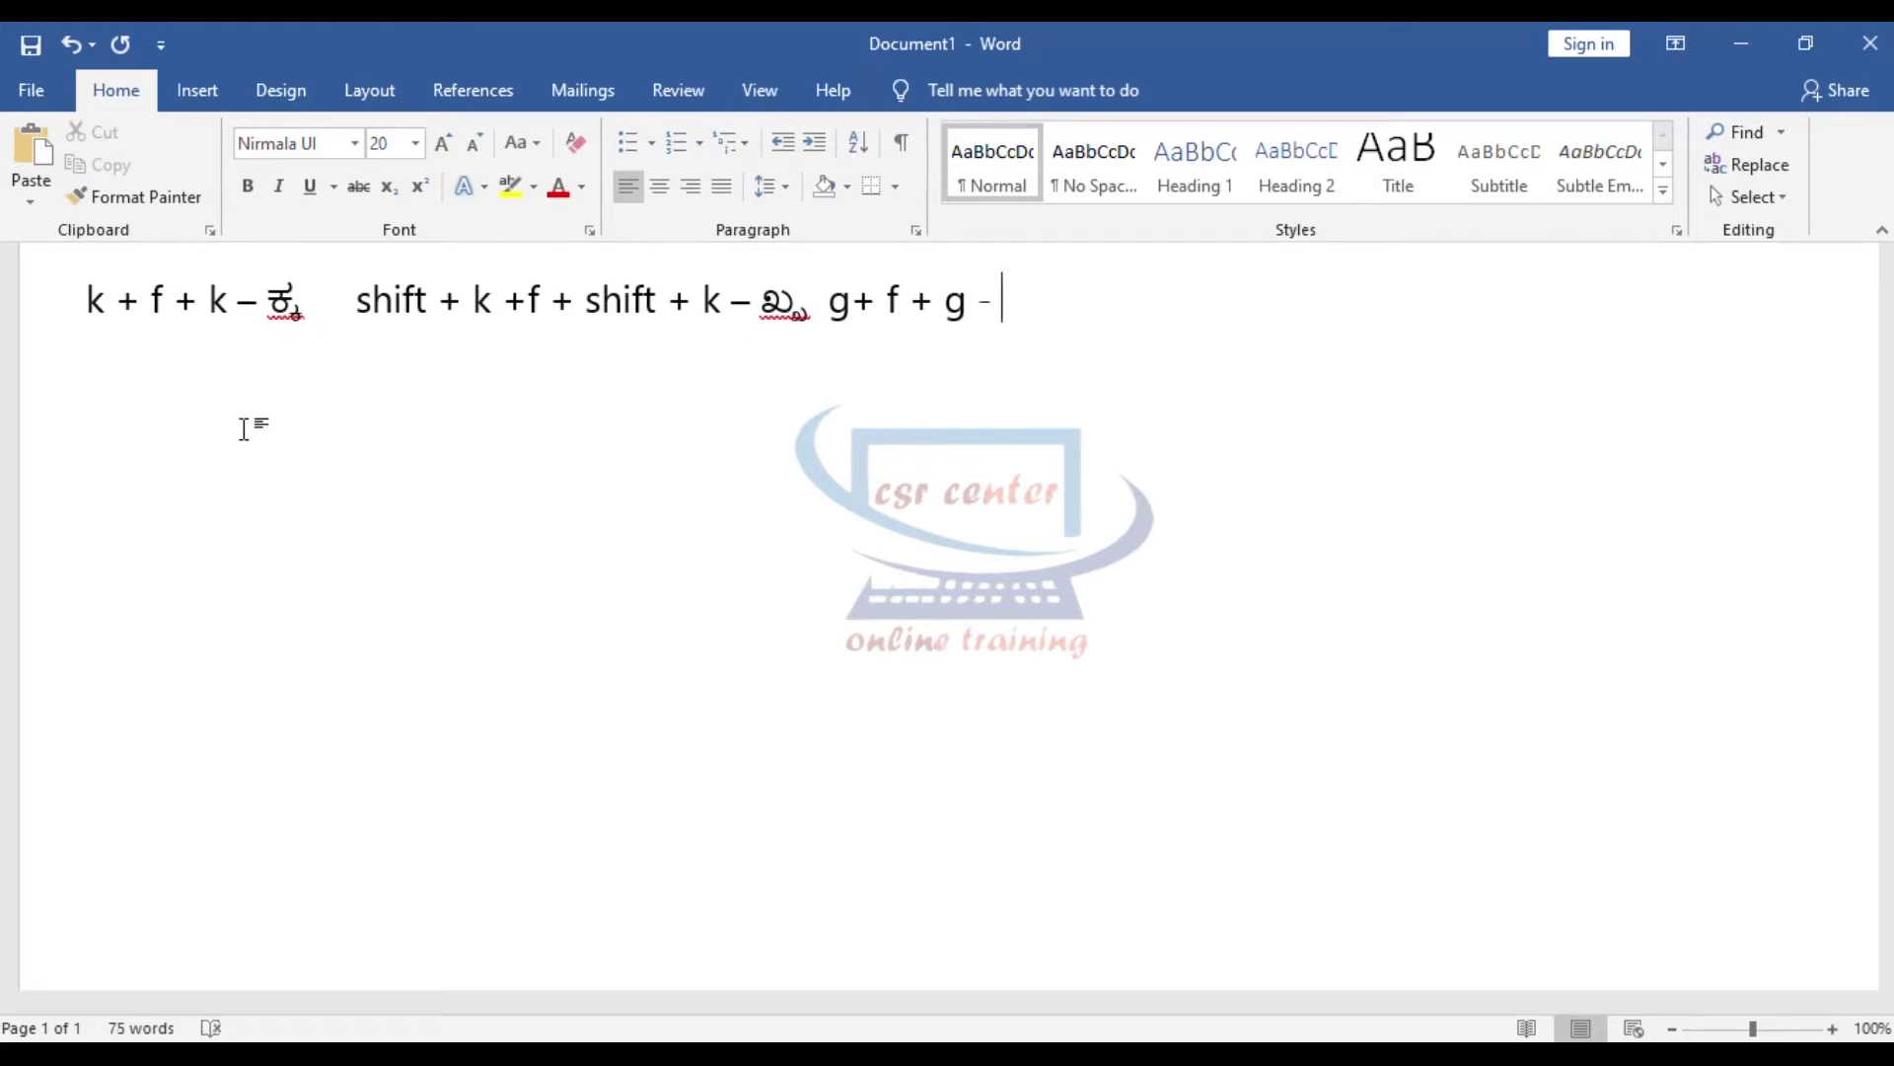
text( ಗ್ಗ)
text(       shift )
text(+ g + f )
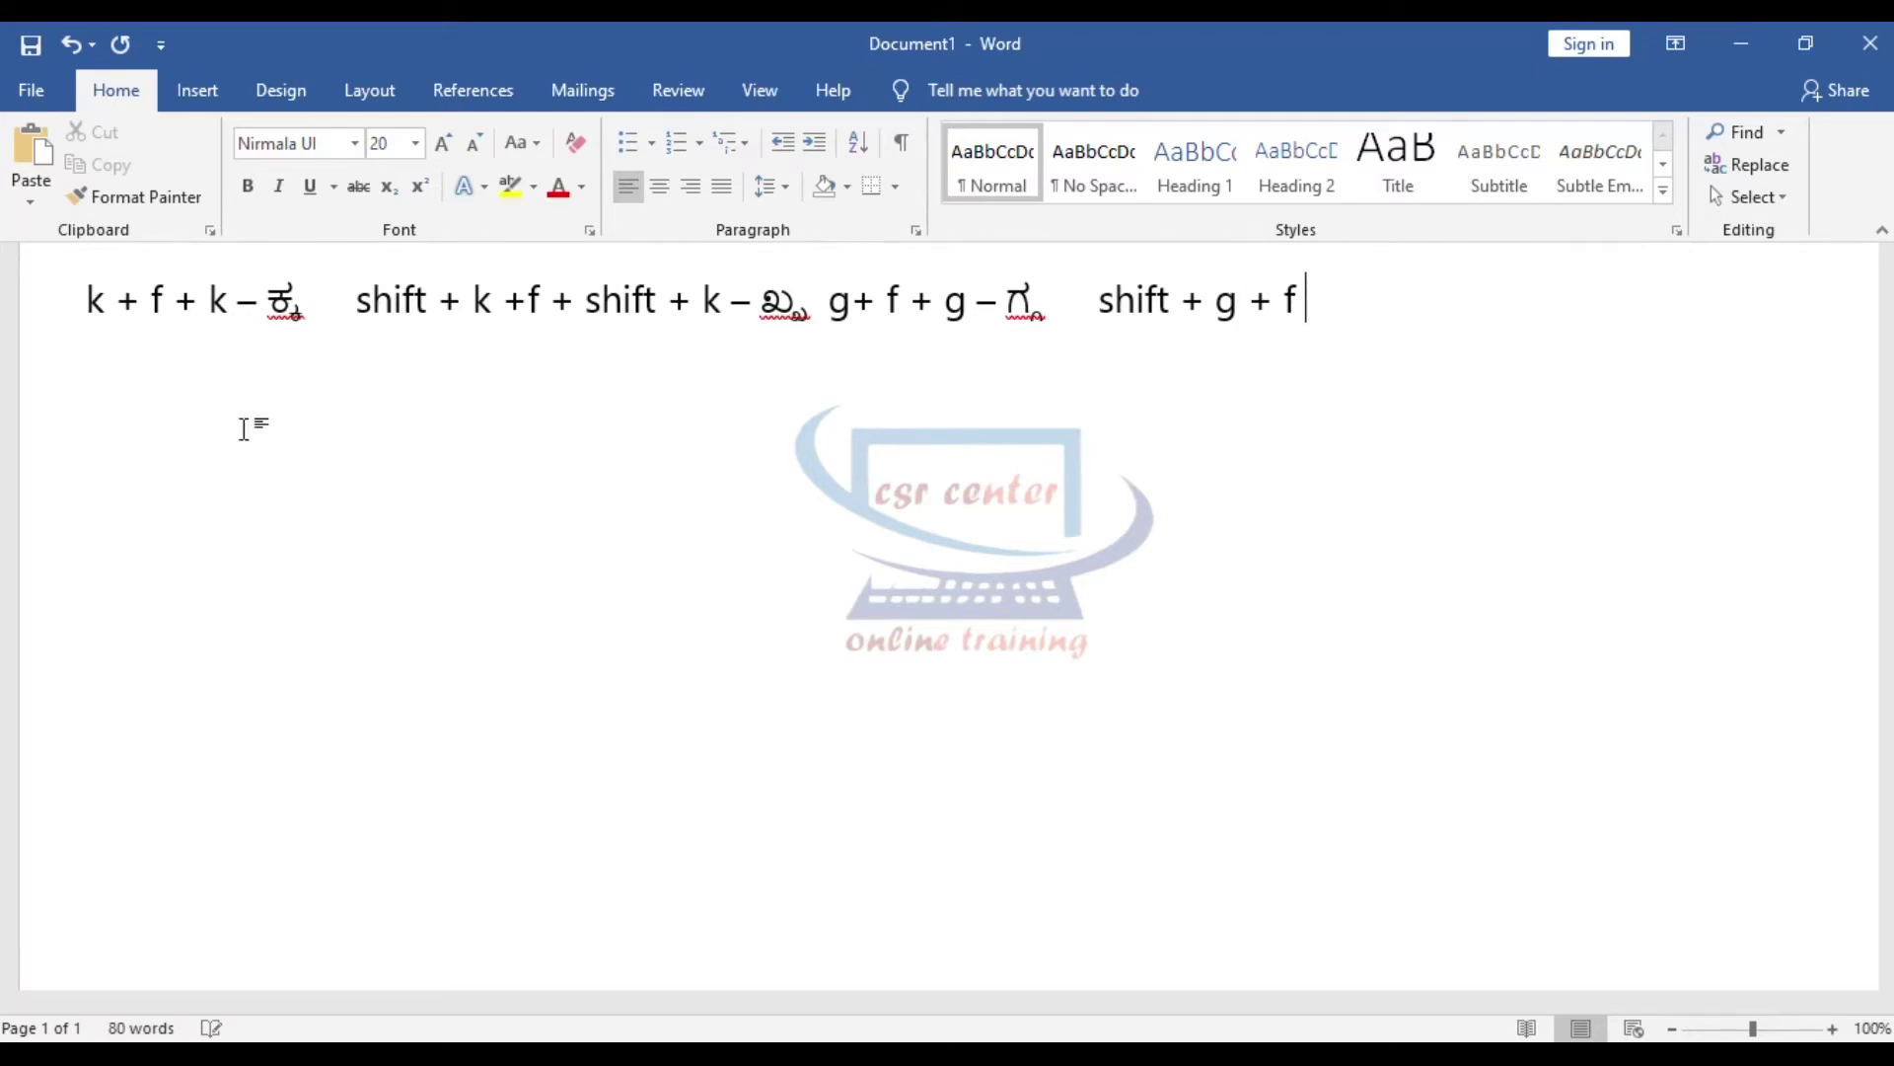
text(+ shift + g - )
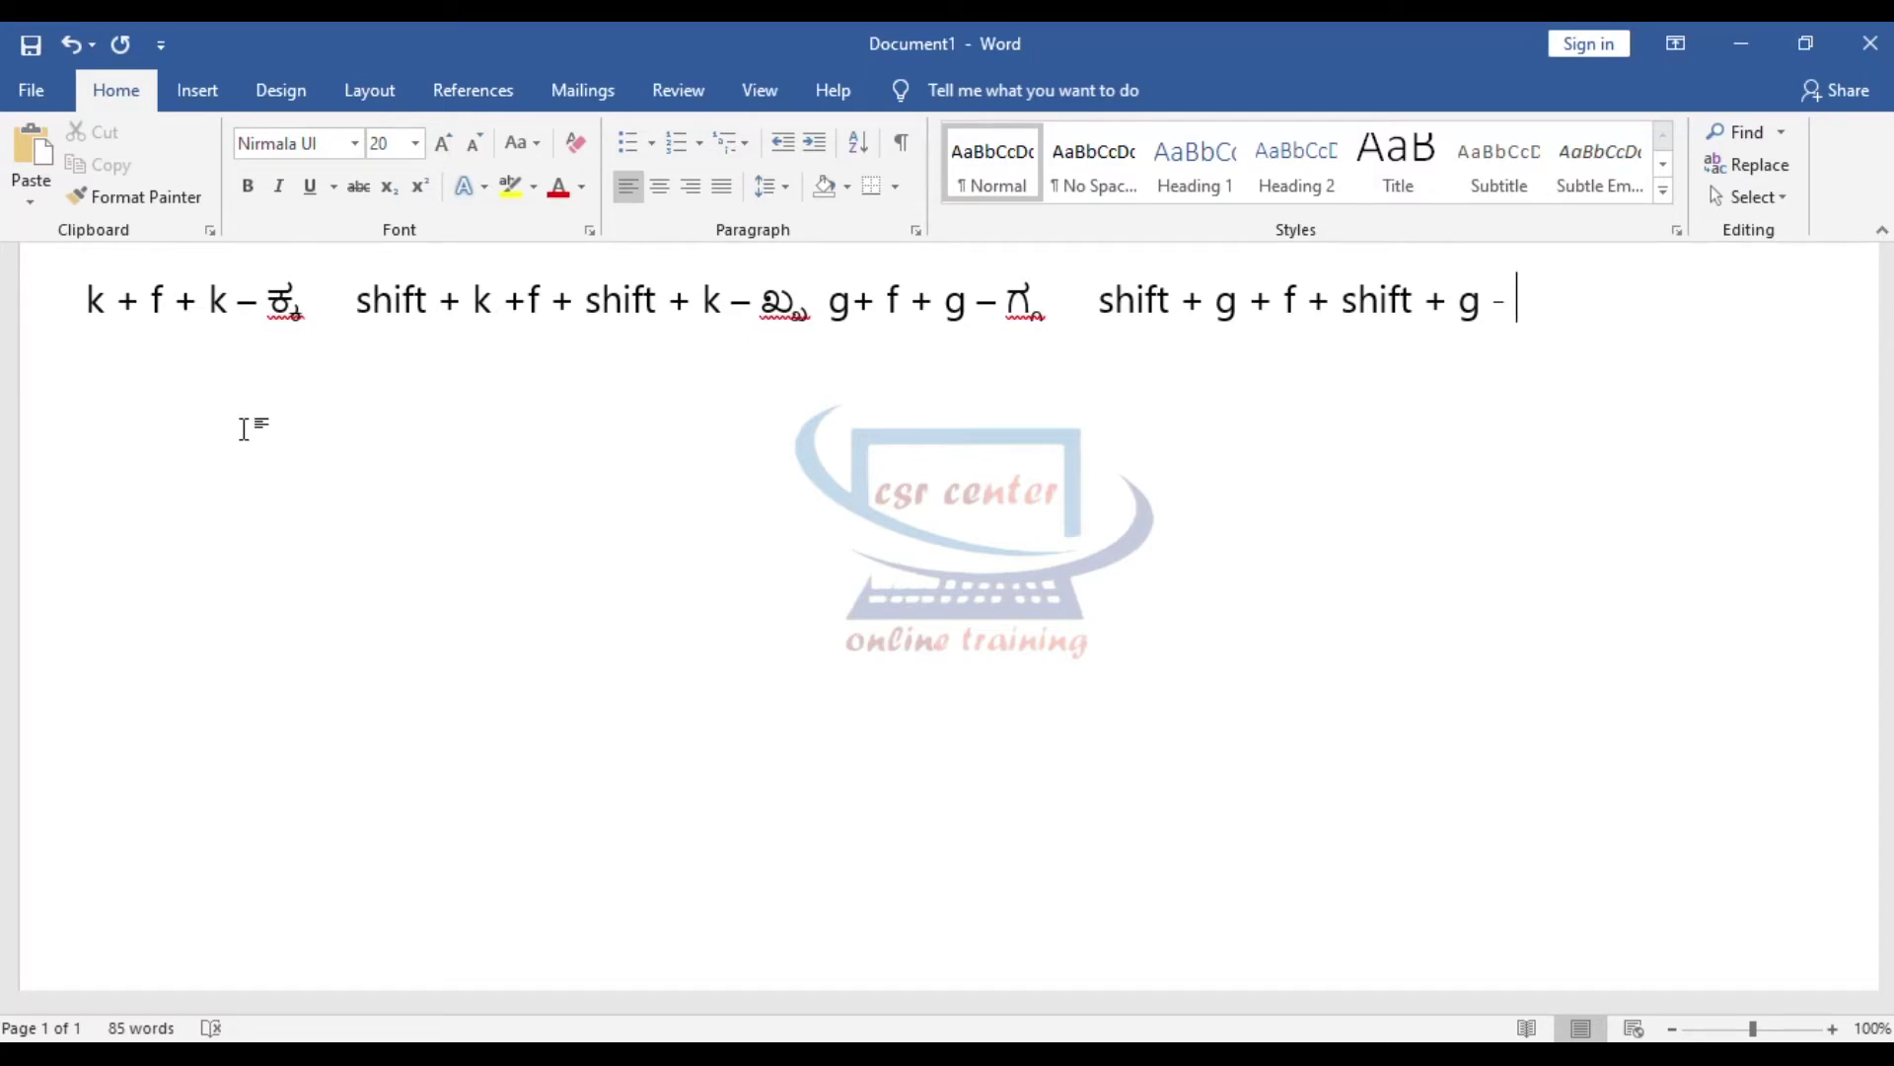
text(ಘ)
text(್)
text(ಘ)
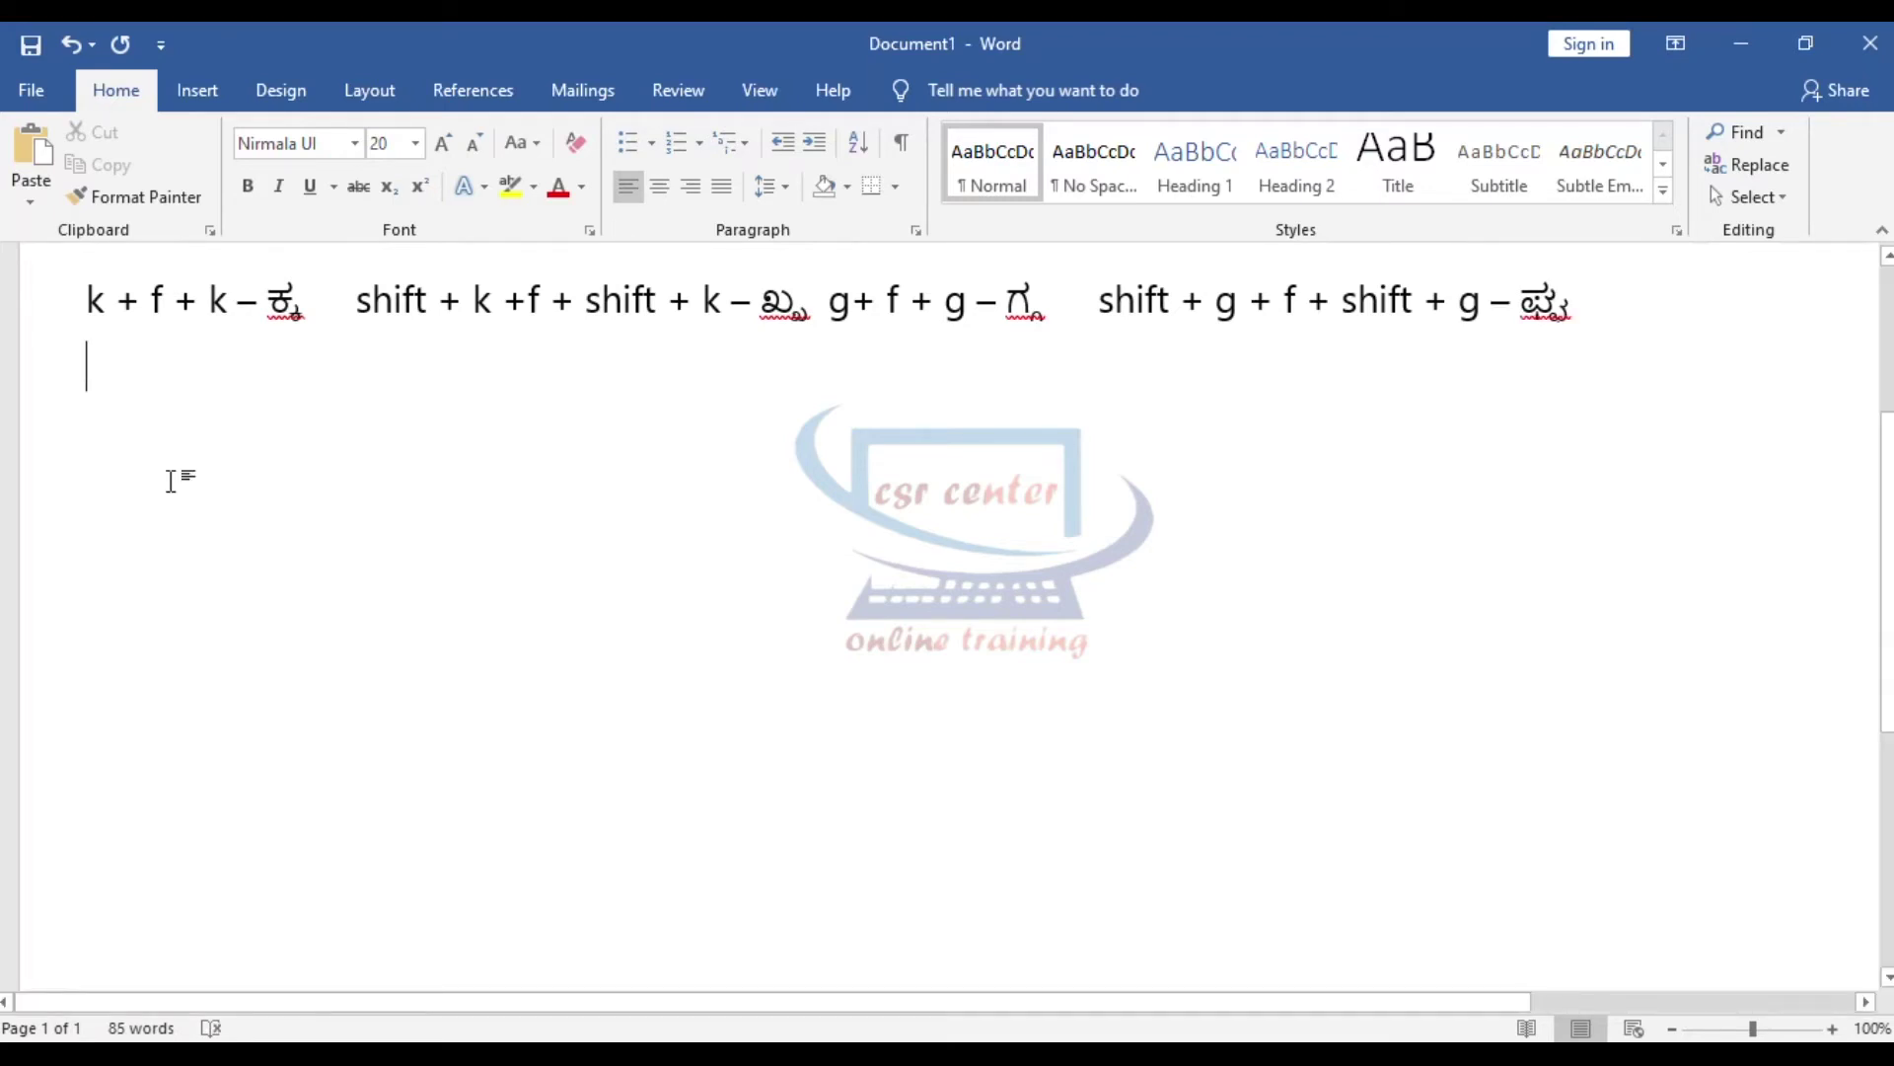
text( c + f + c - ಛ್)
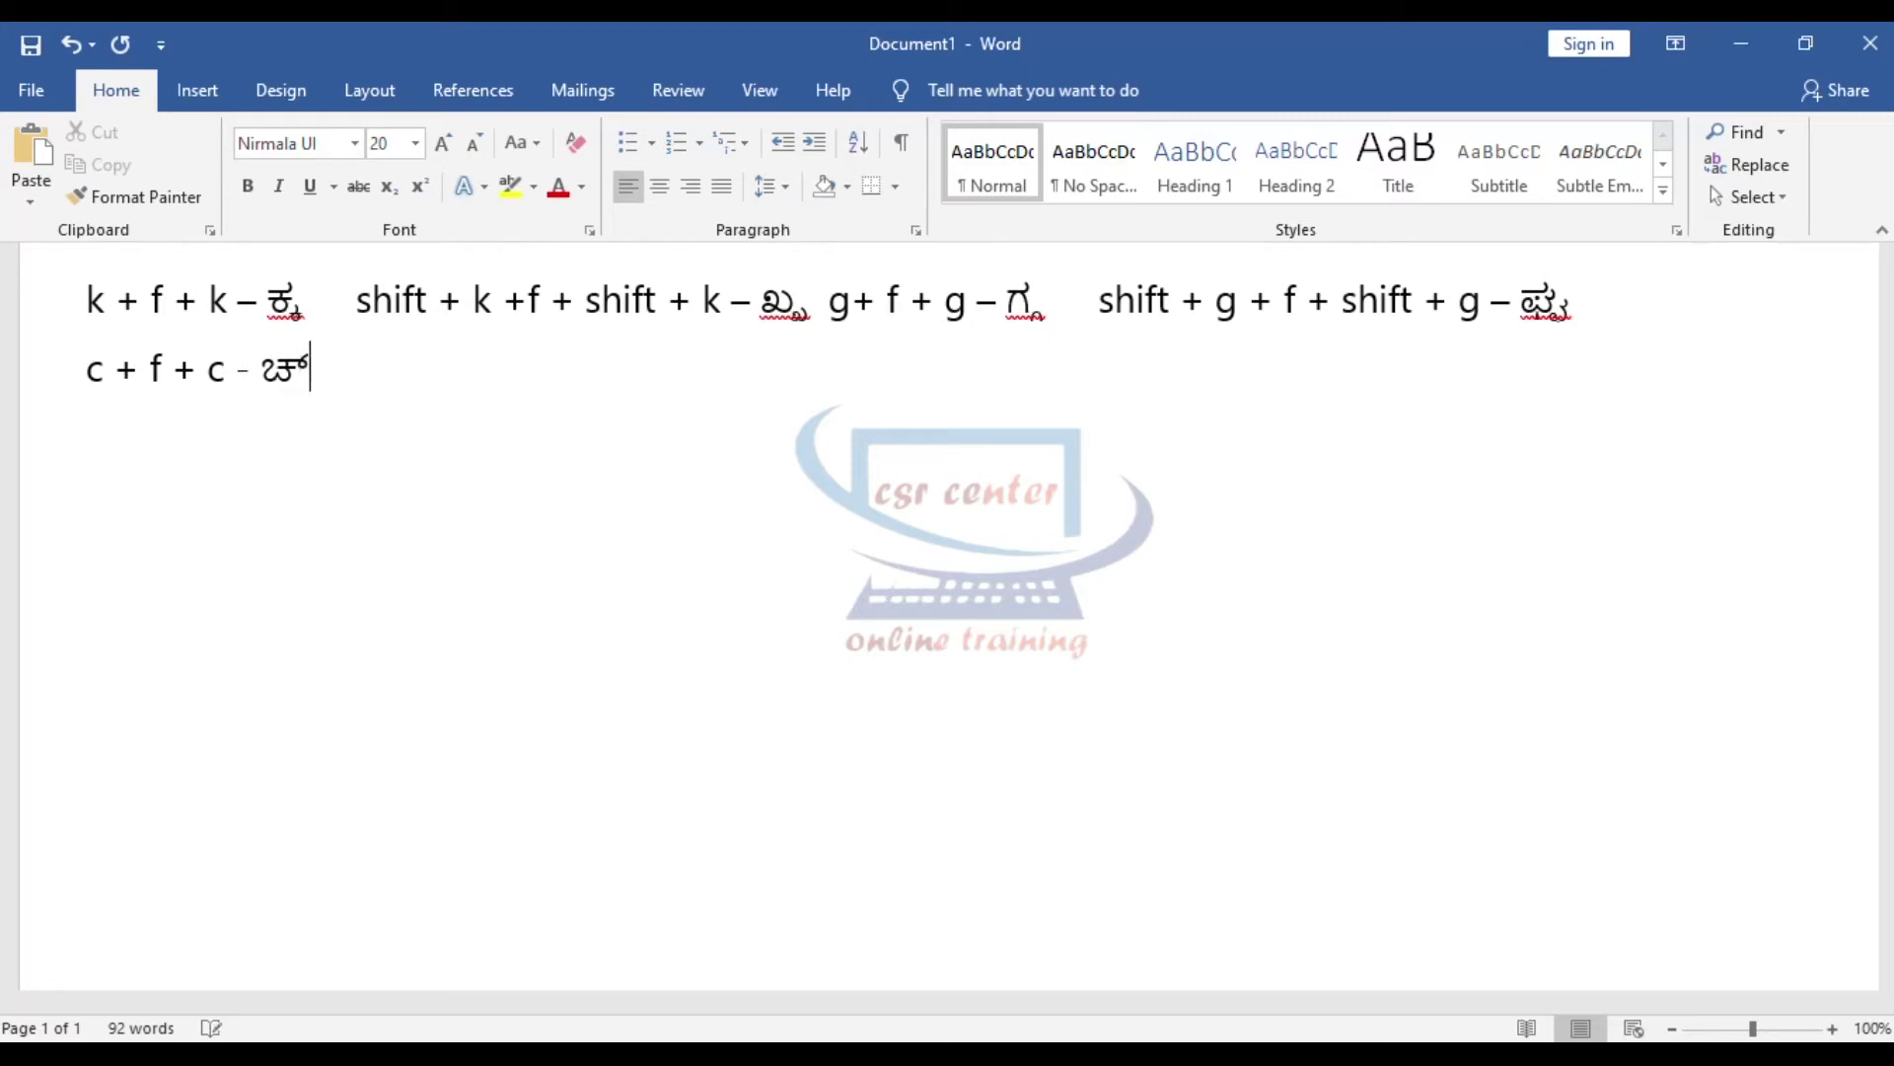
text(ಛ)
- Add the ಛ್ಛ, ಜ್ಜ and ಝ್ಝ doubled entries, then begin a third line with q + f + q – ಟ್ಟ
key(Tab)
text(shift + c + )
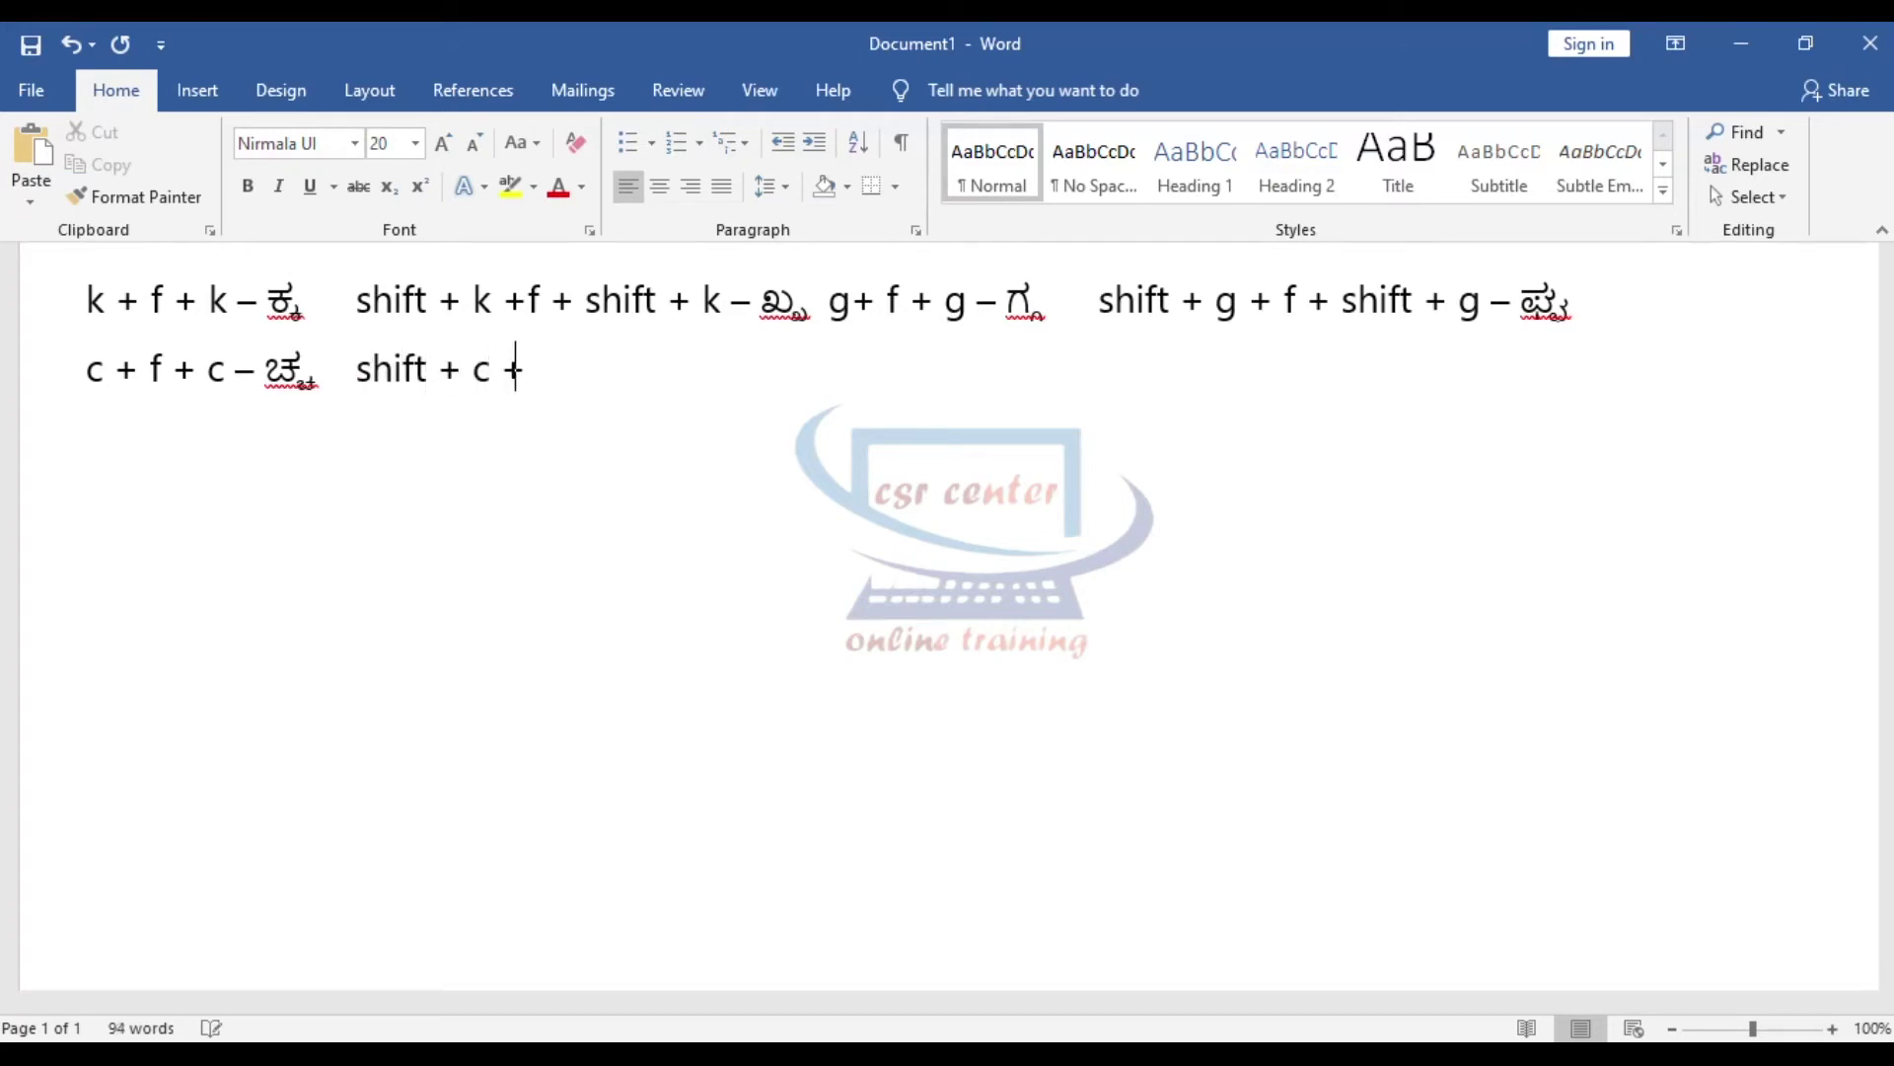
text(f + )
text(shift)
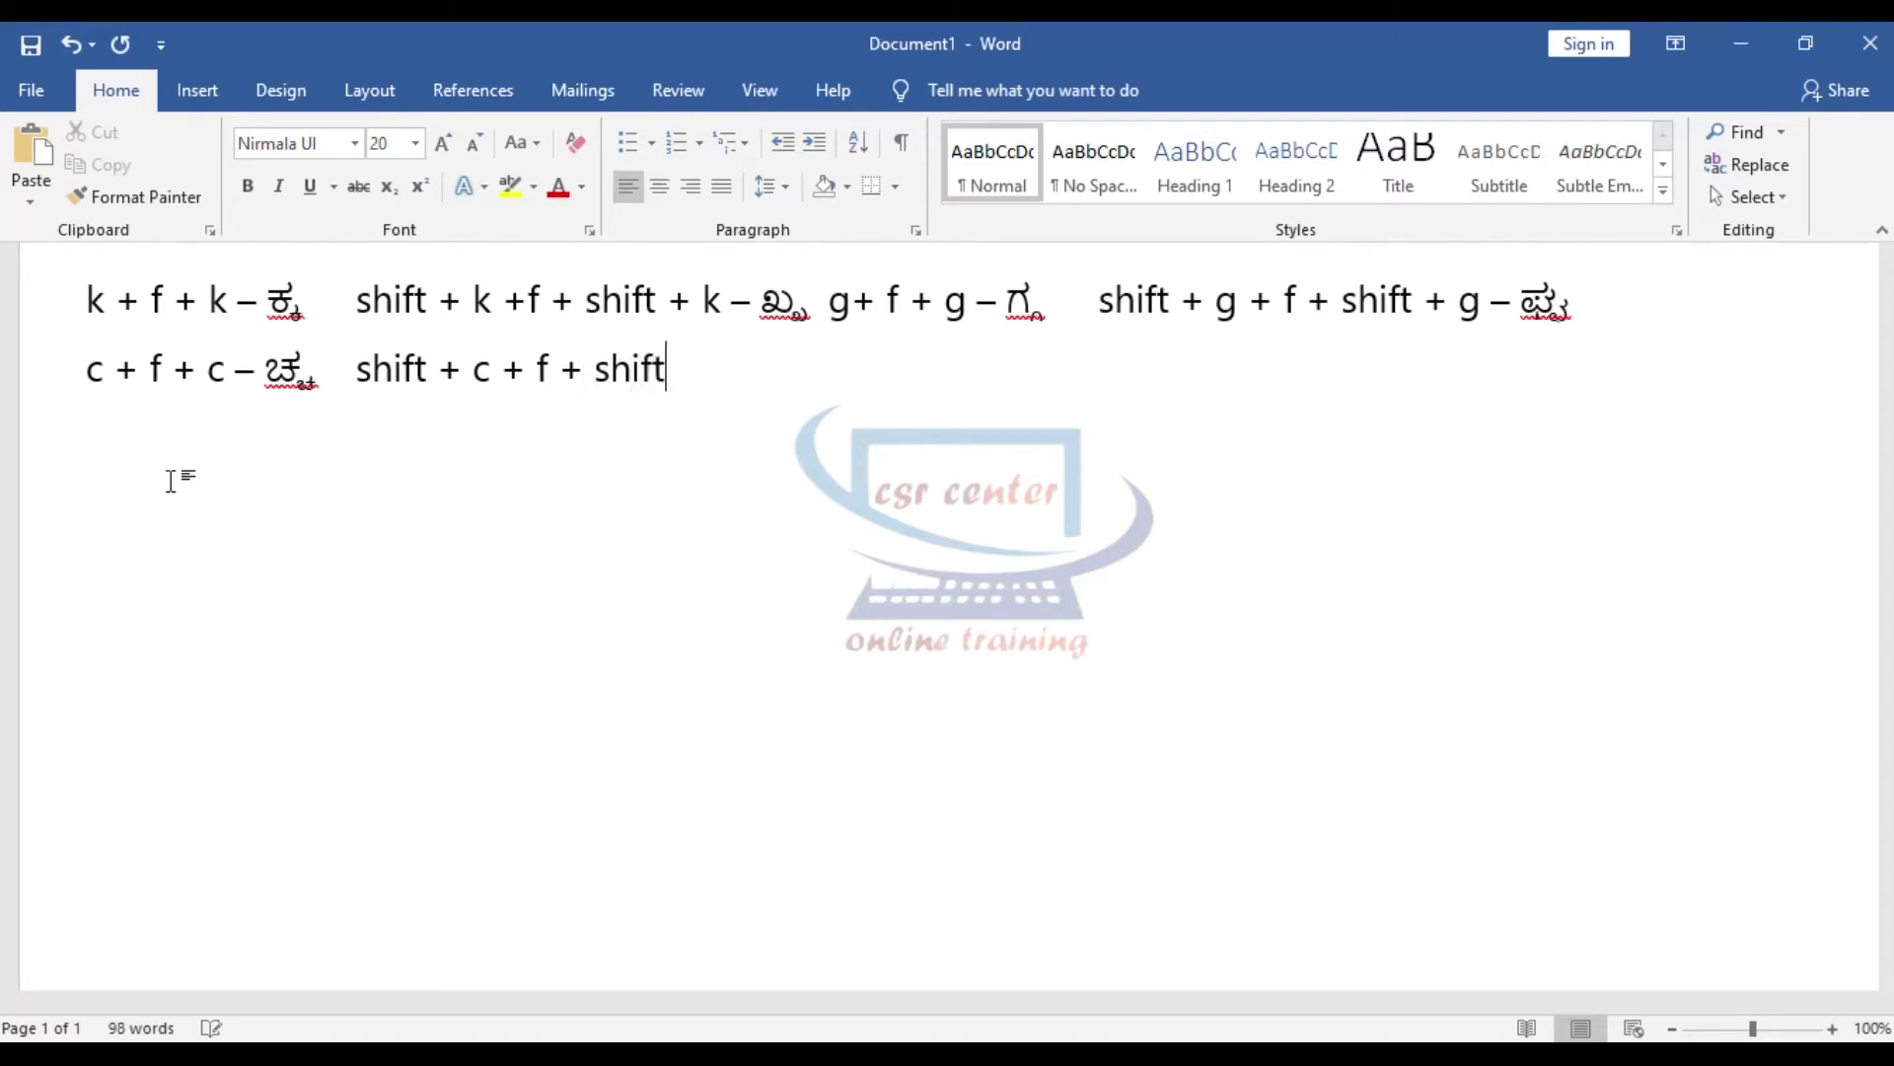
text( + c)
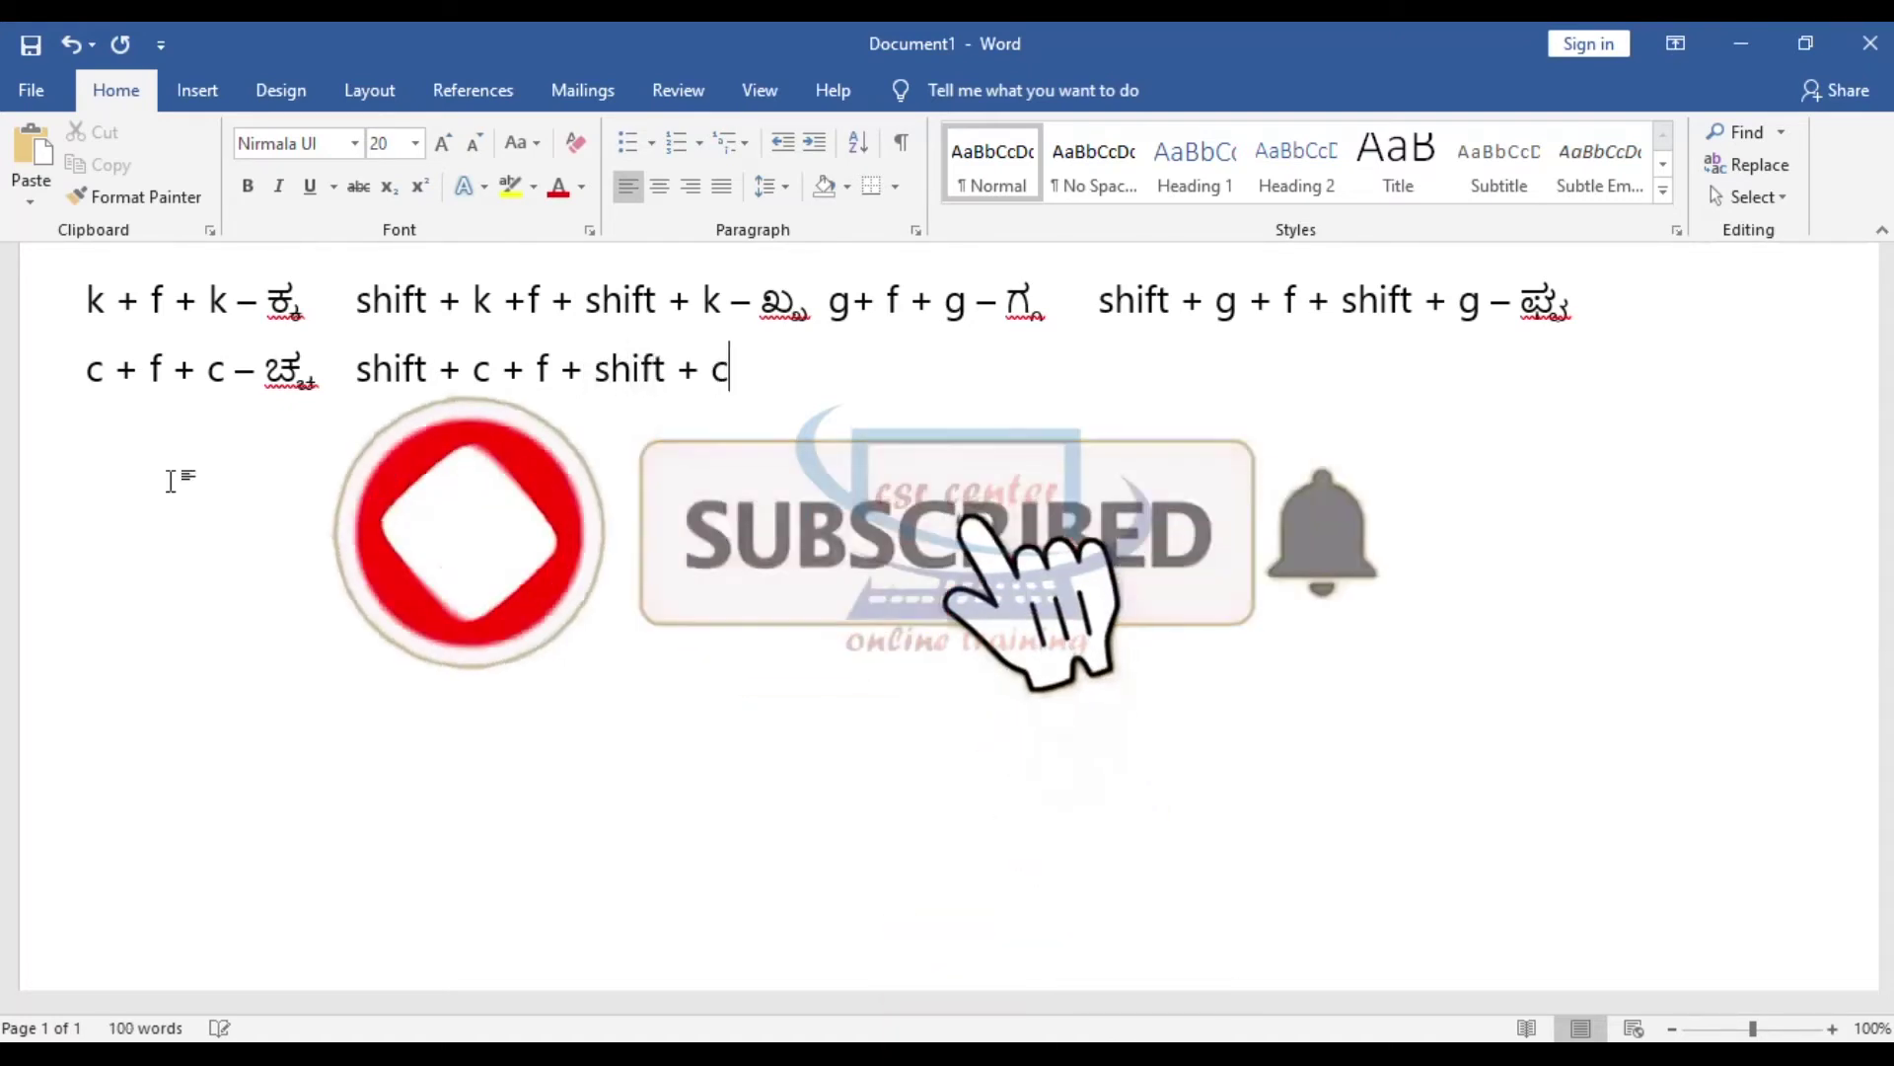
text( - )
text(ಛ್ಛ)
text(್)
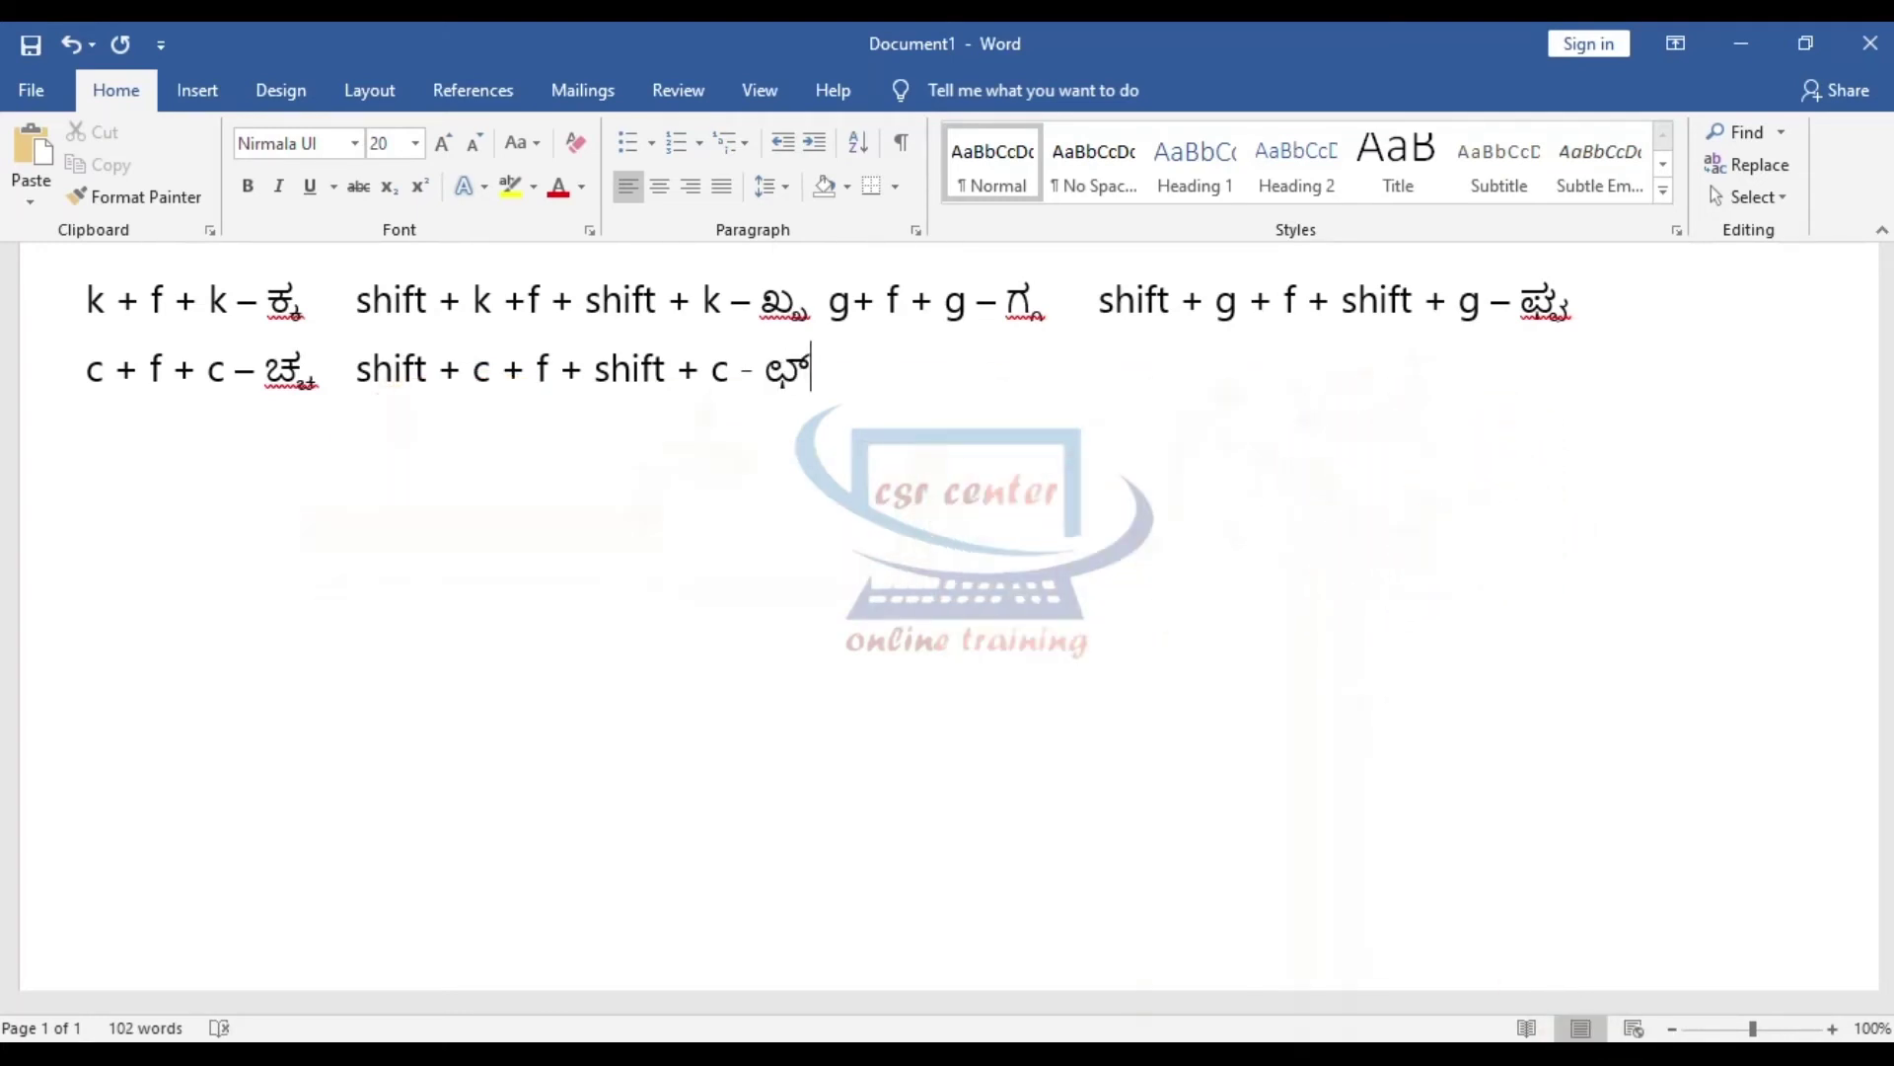
text(ಛ)
key(Tab)
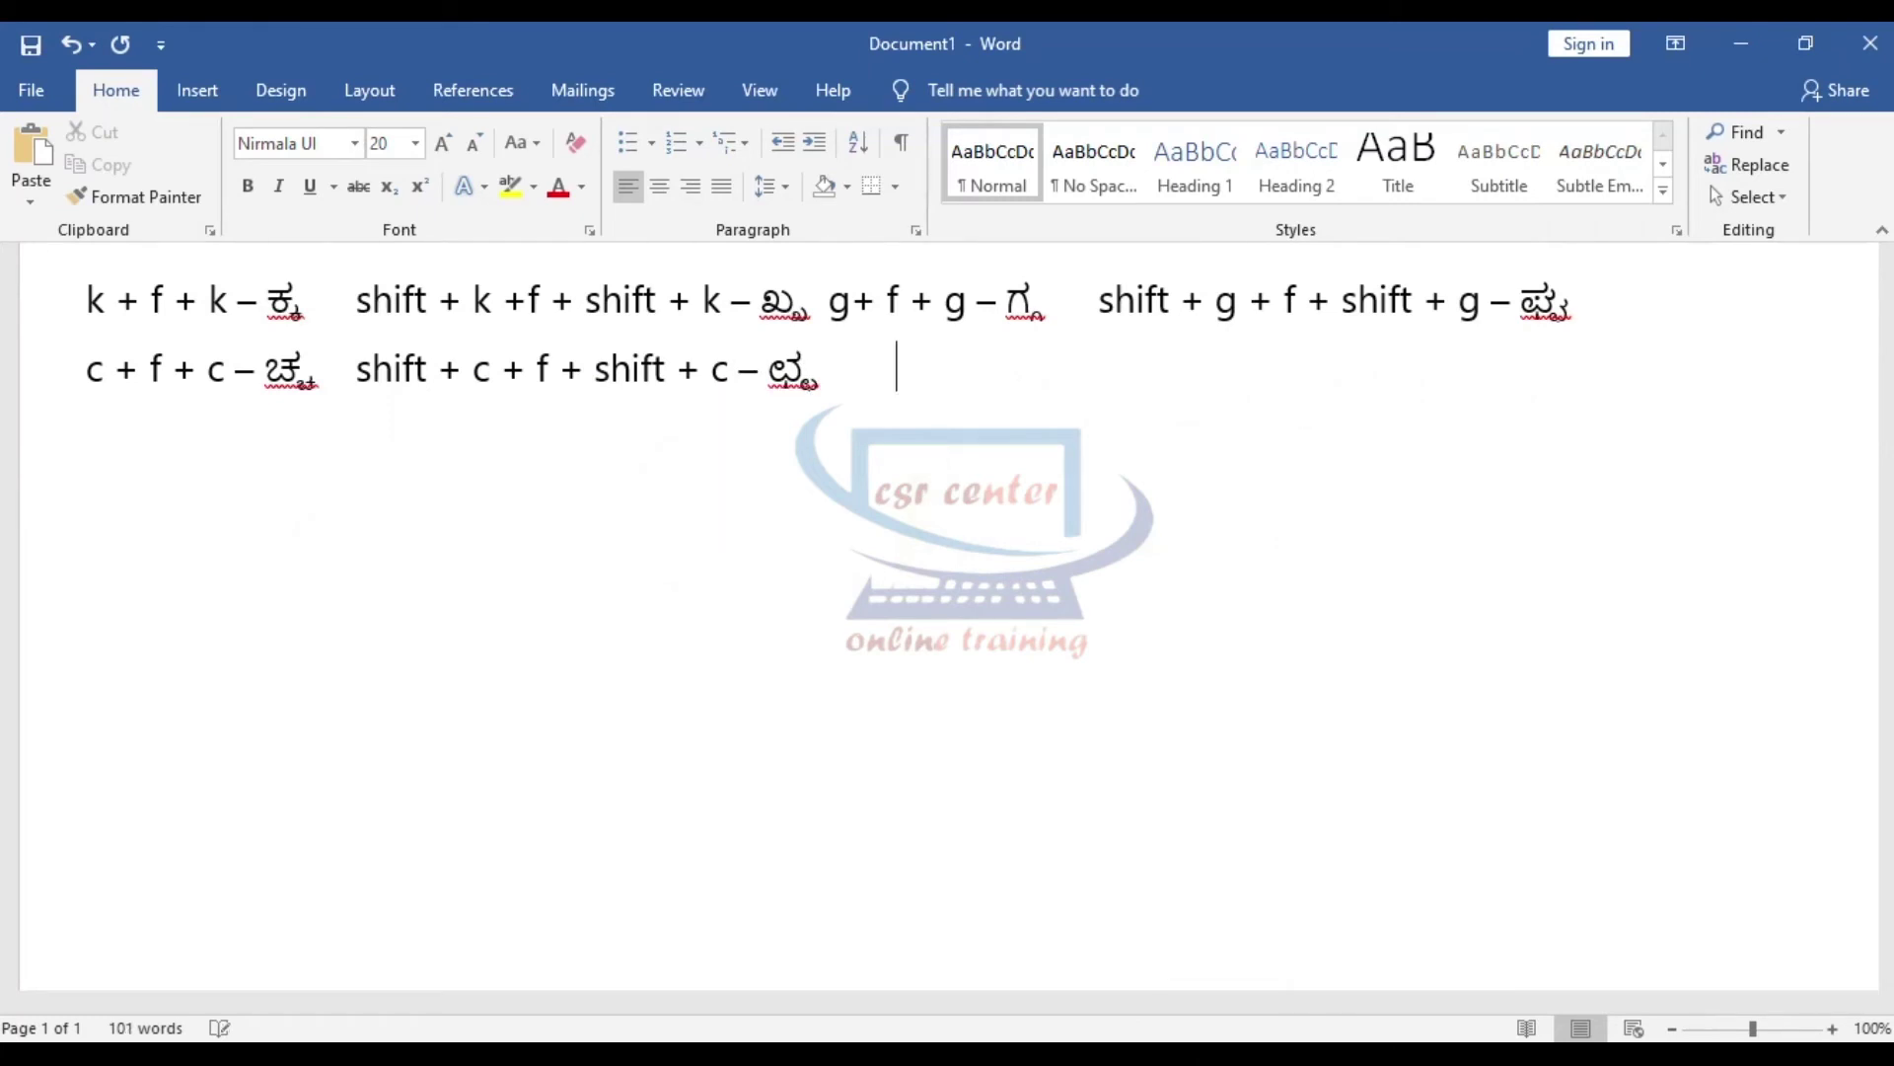
text(j + f + )
text(j - ಜ)
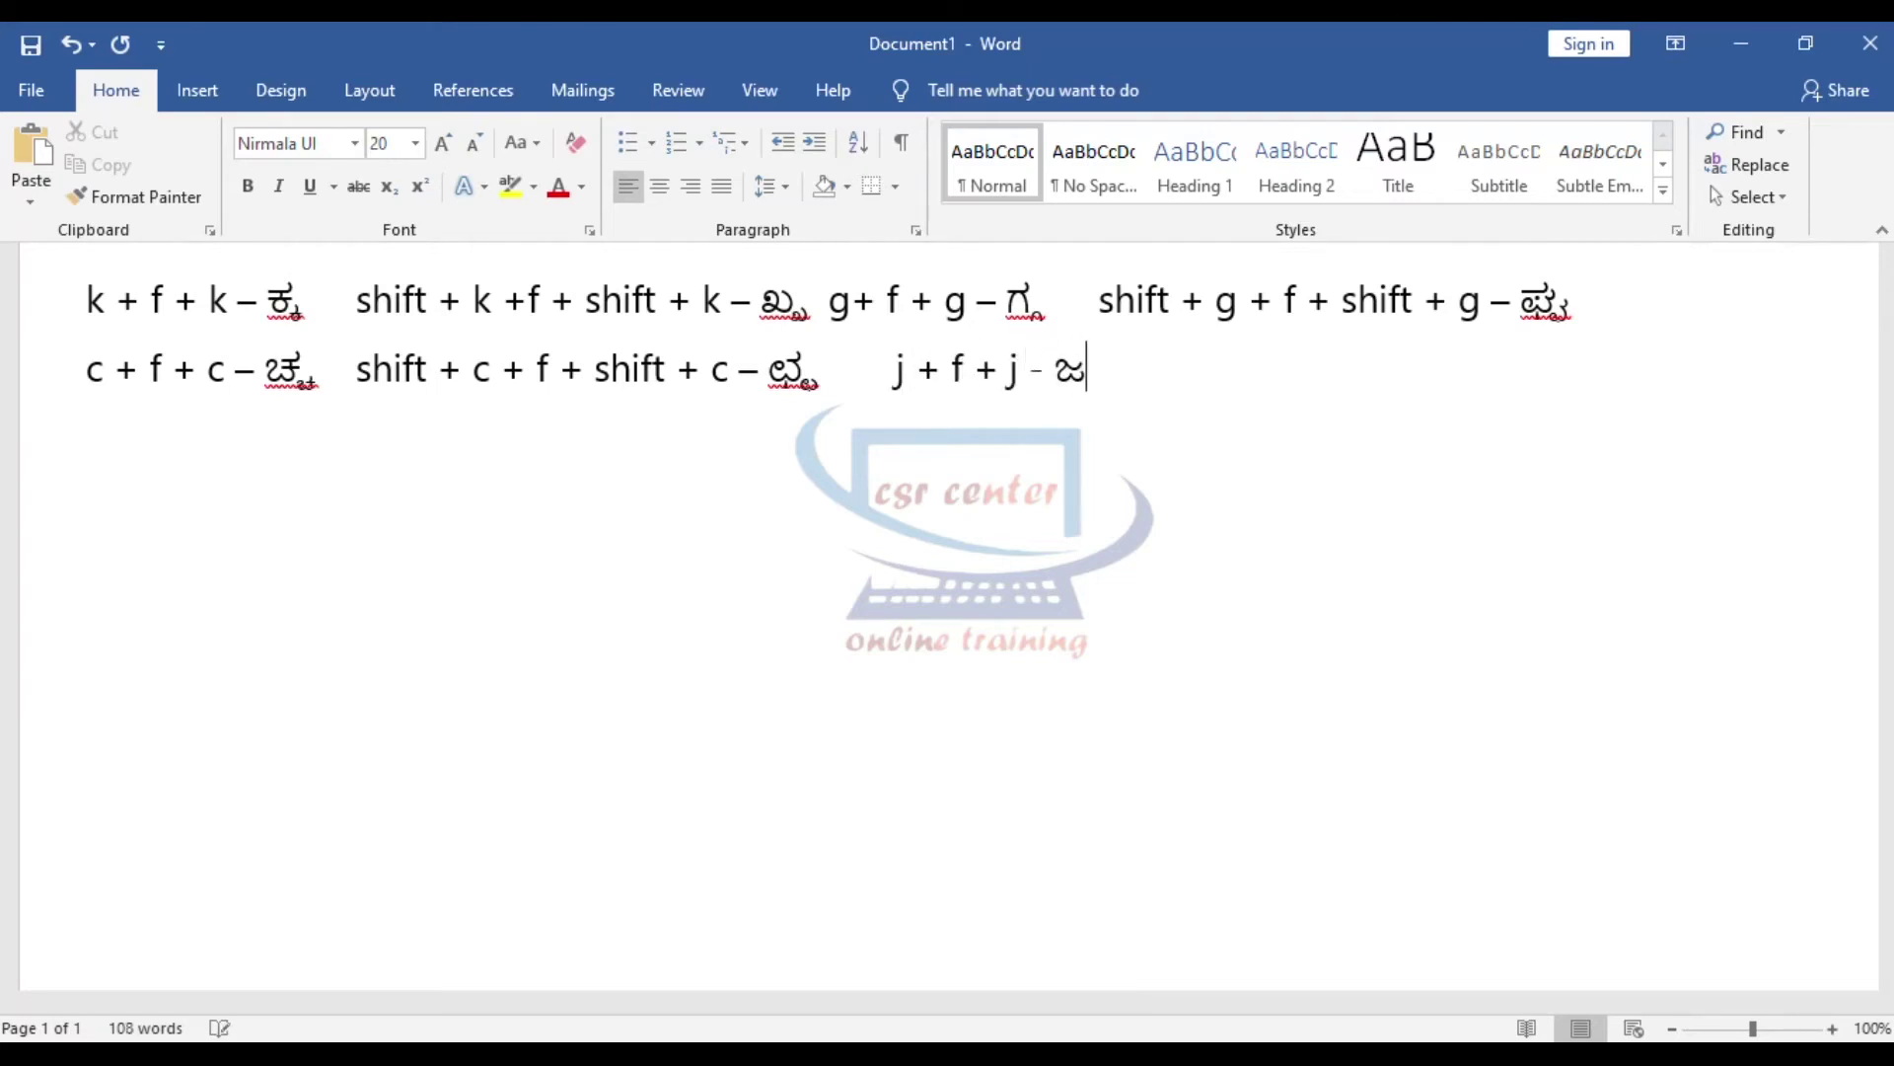
text(್)
text(ಜ)
text(        shift + j + f )
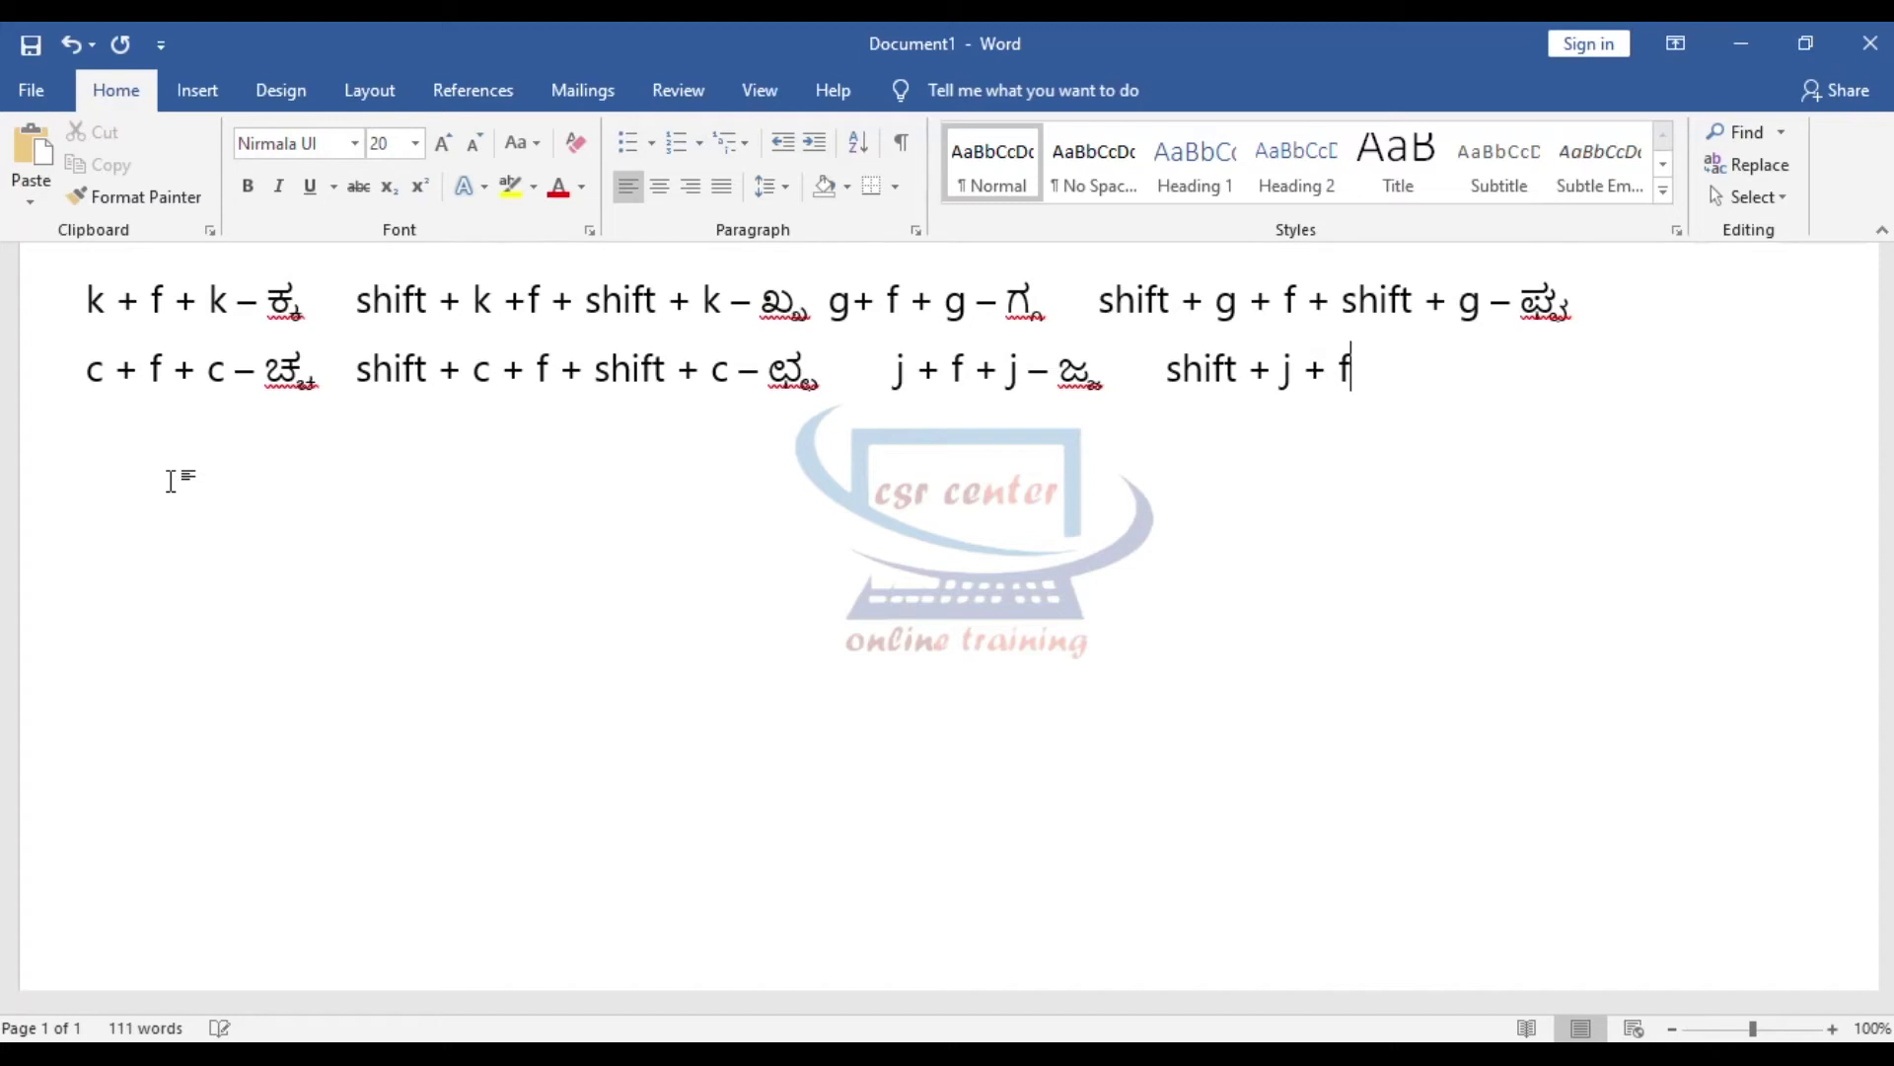
text(+ shift + )
text(j)
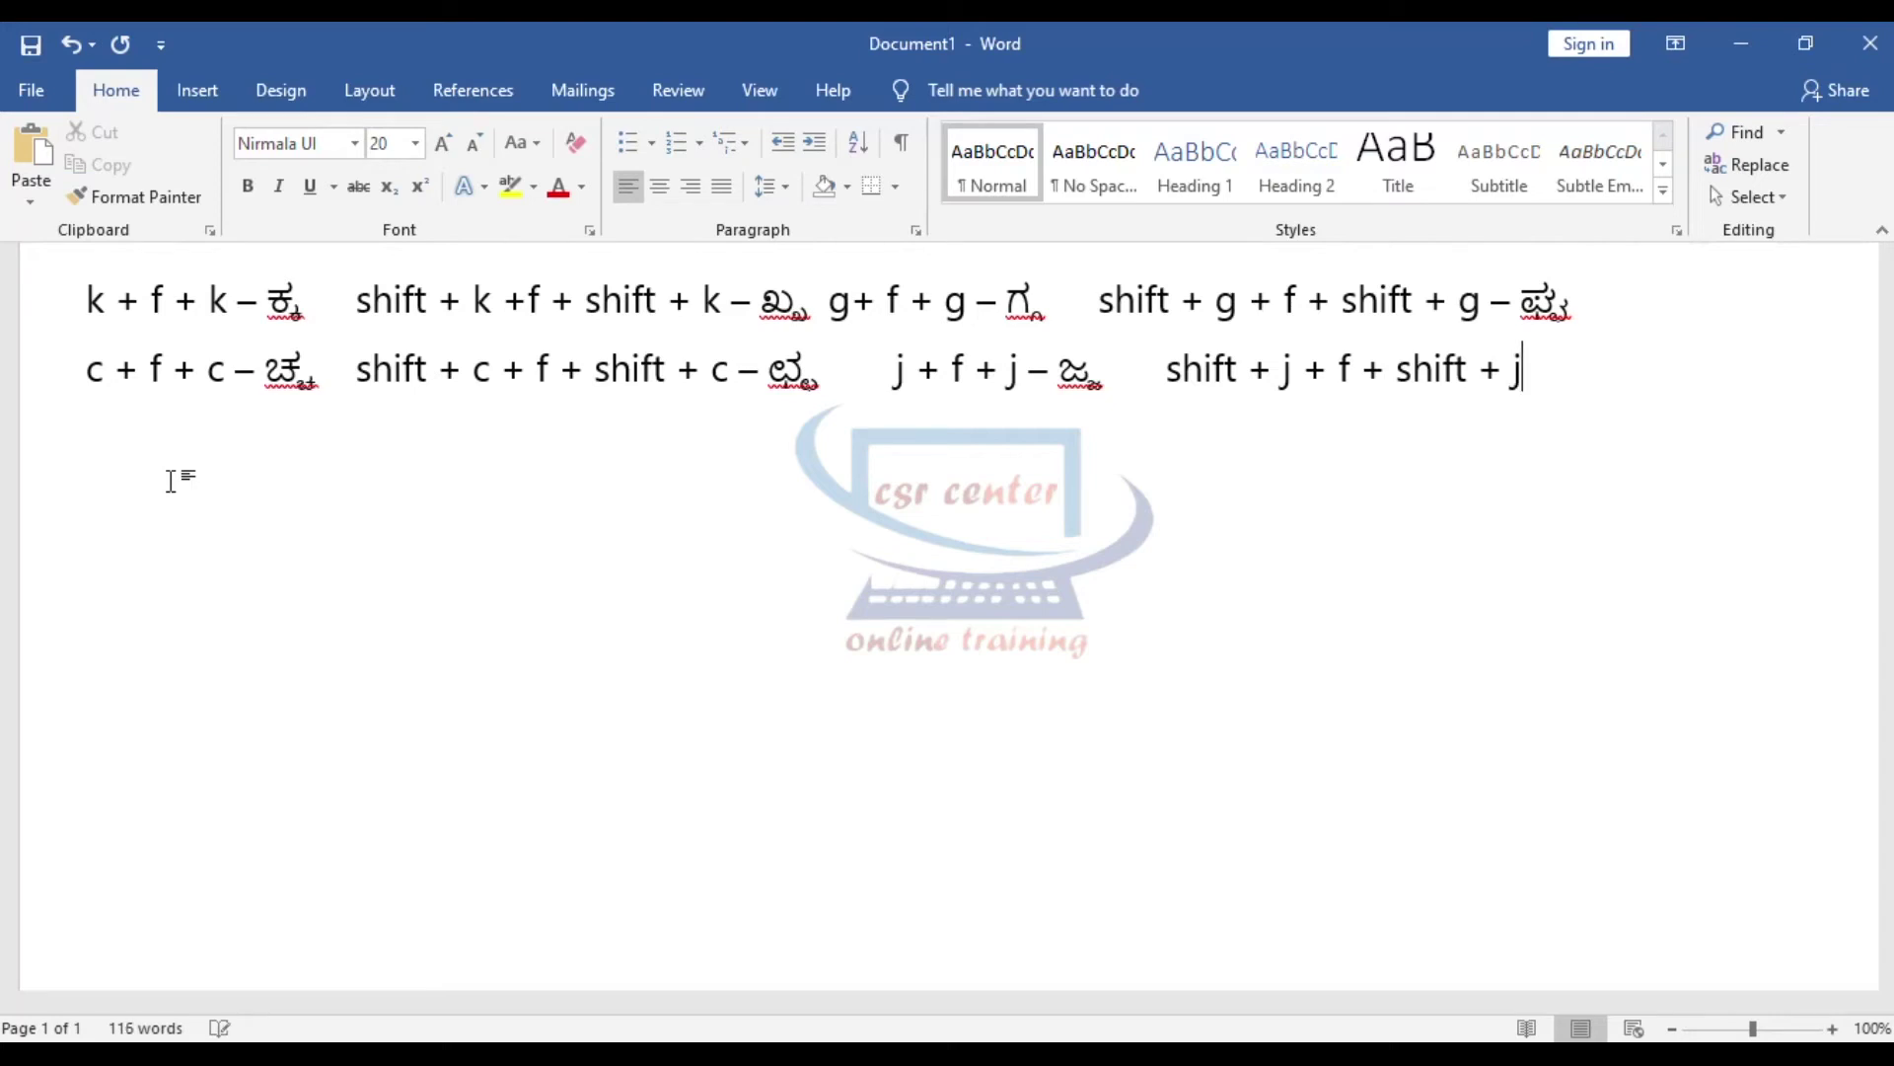
text( -)
text(JfJ)
text(f)
text(J)
key(Return)
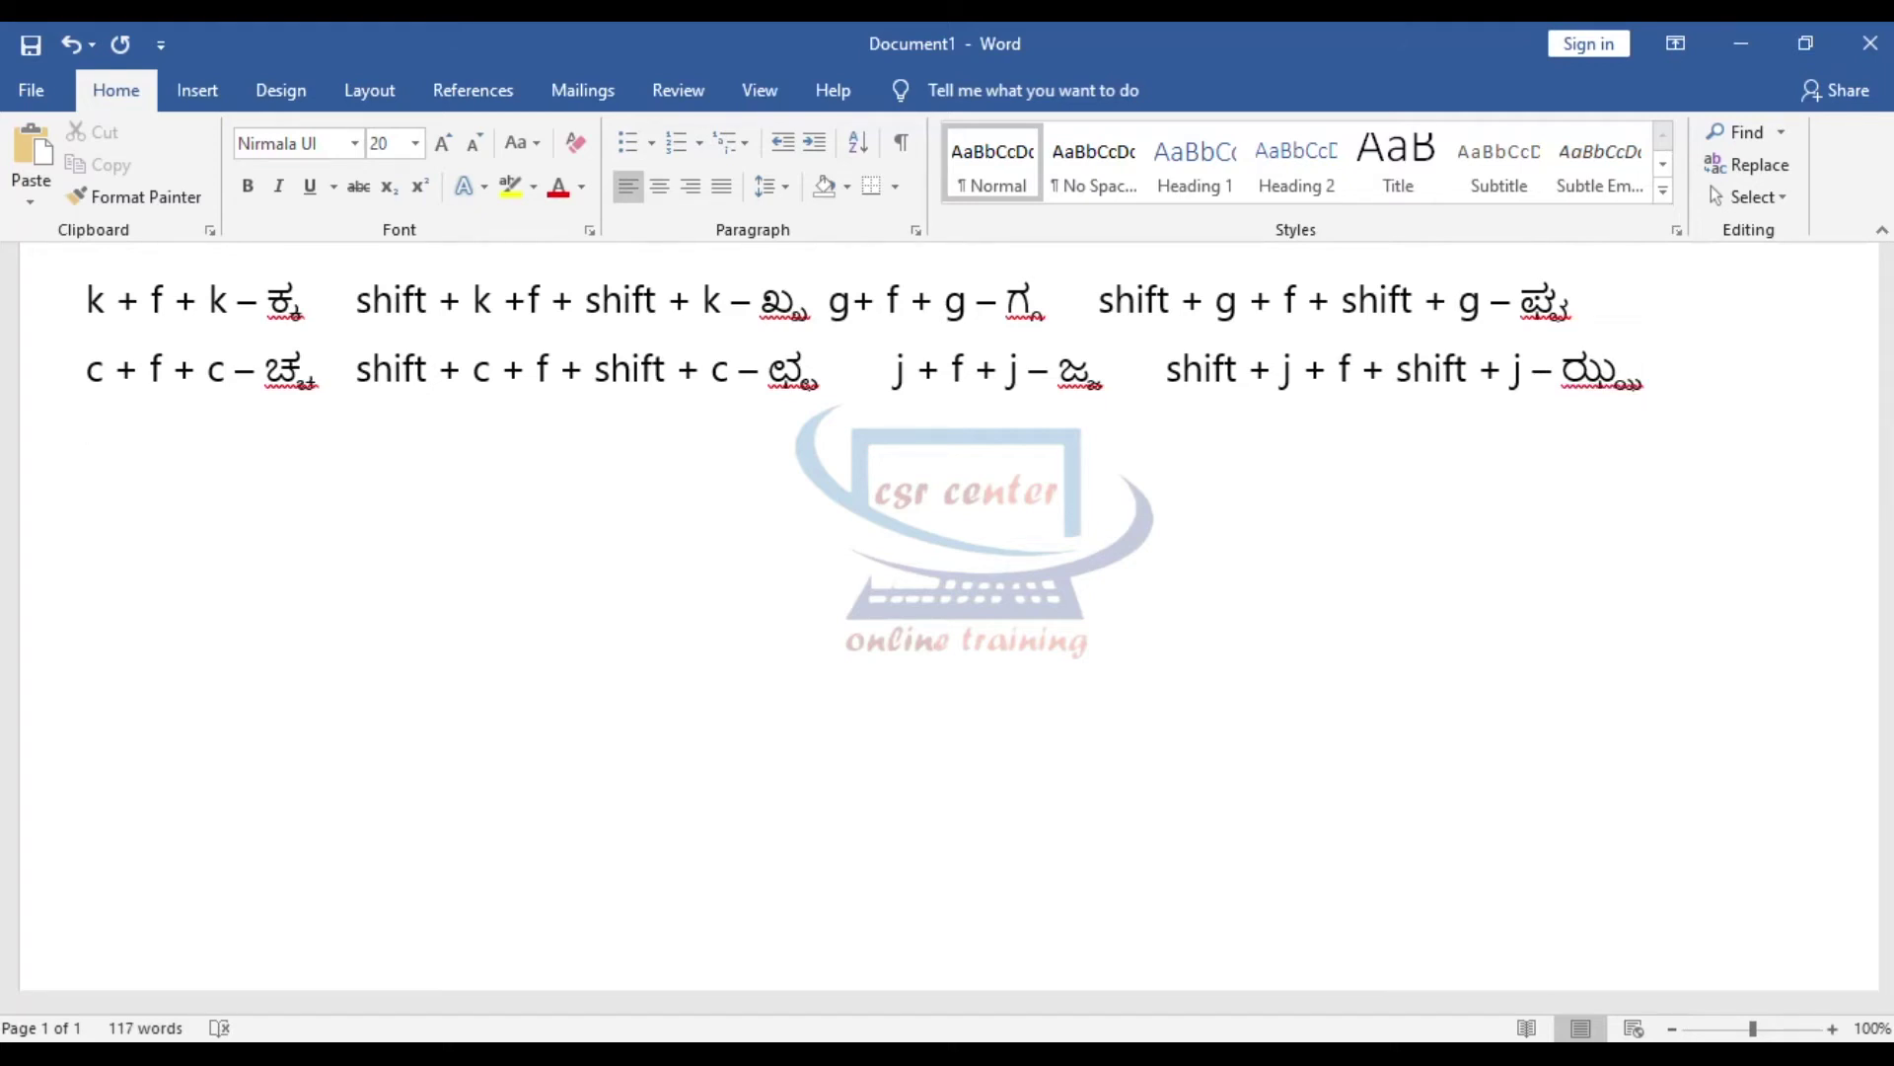
text(q + f + )
text(q - ಟ್ಟ)
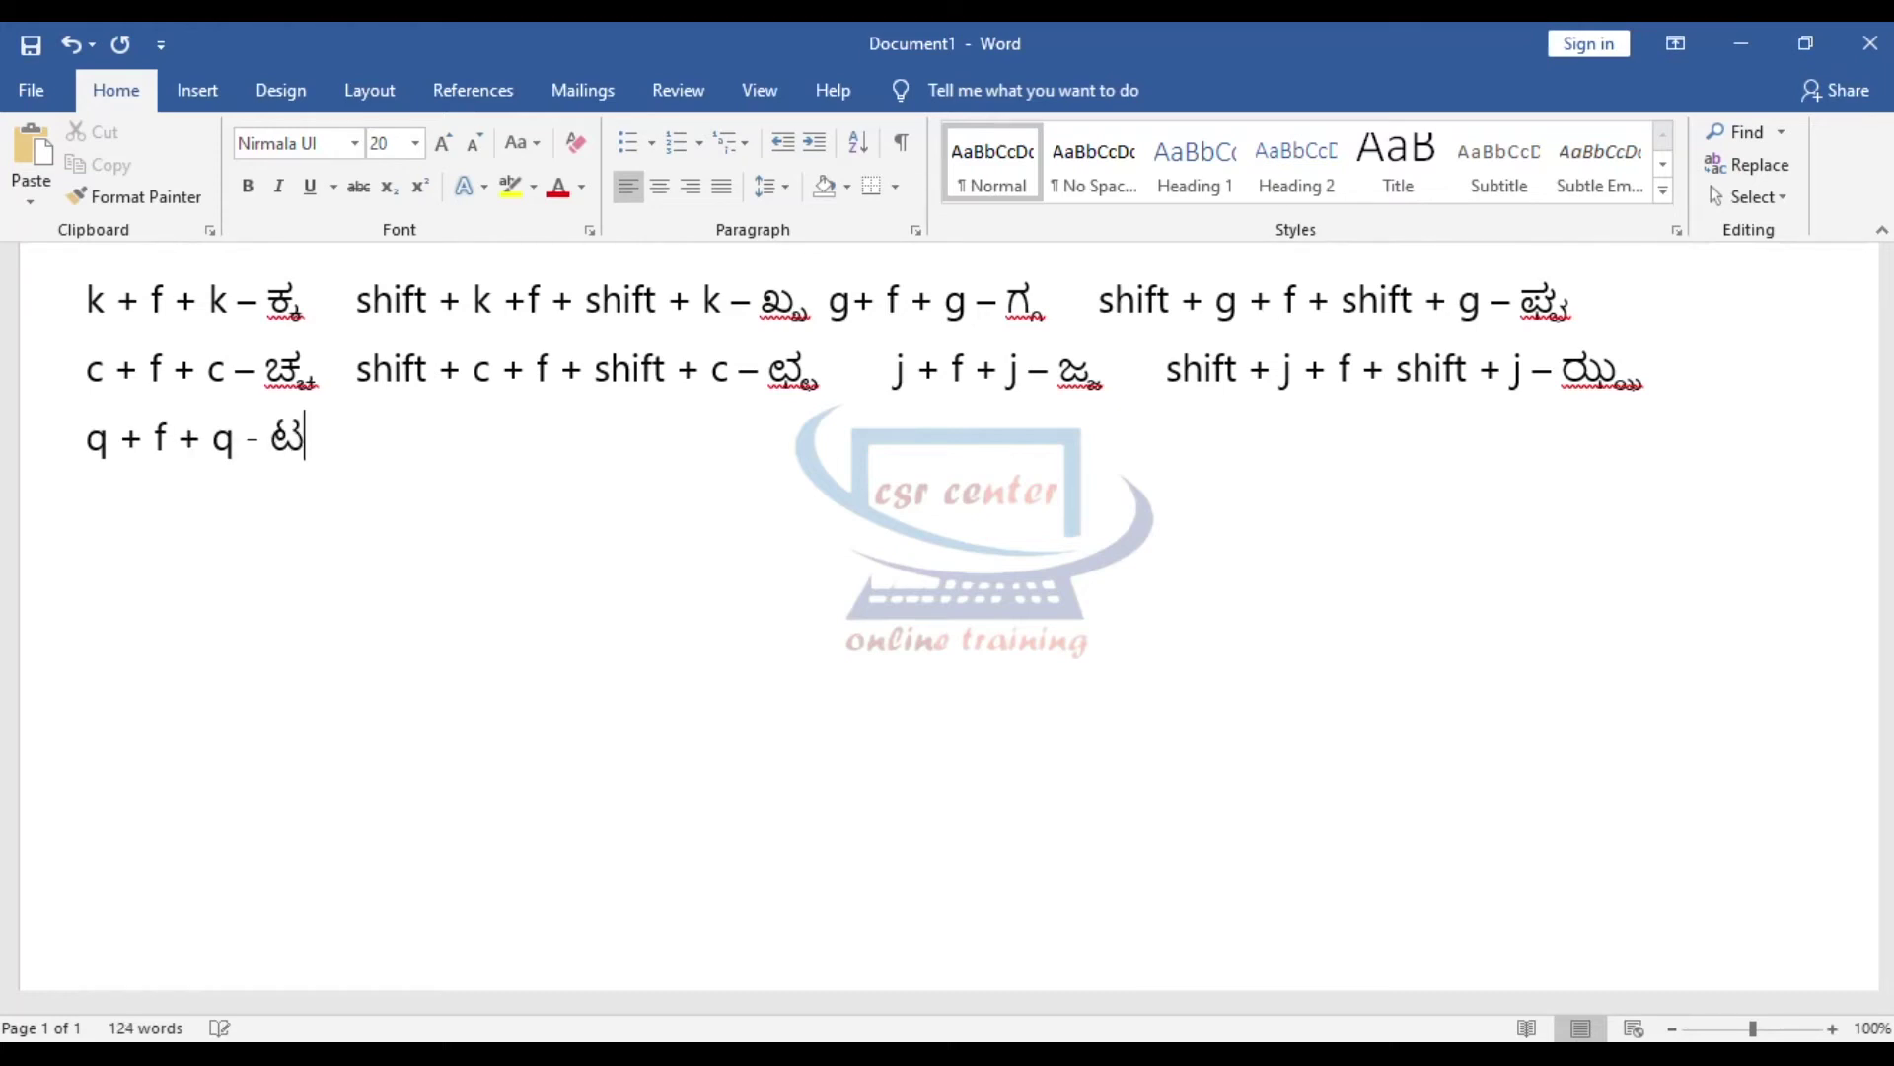
text(f)
text(q)
text( shift + )
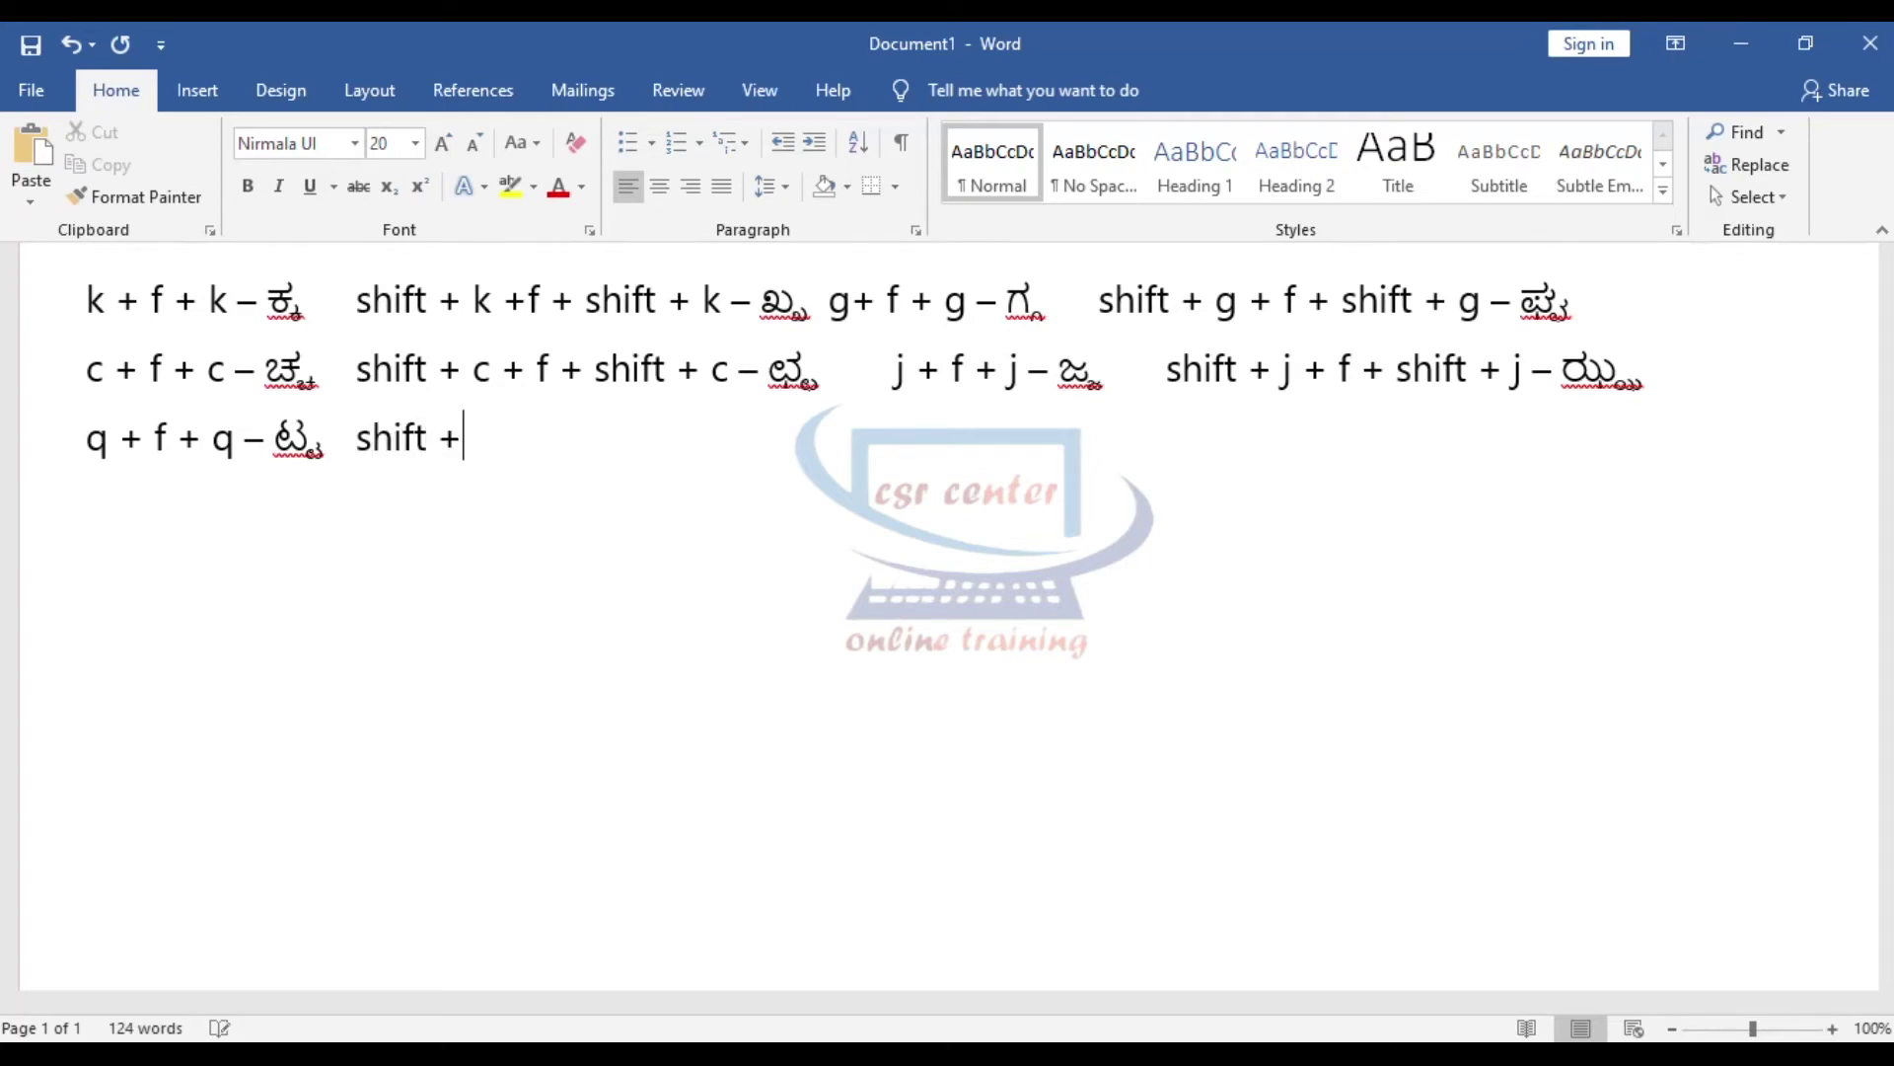
text(q )
text(+)
text(f + shift + q -)
- Finish the third row with the shift+q – ಠ್ಠ, w + f + w – ಡ್ಡ and shift+w – ಢ್ಢ entries
key(Tab)
text(Q)
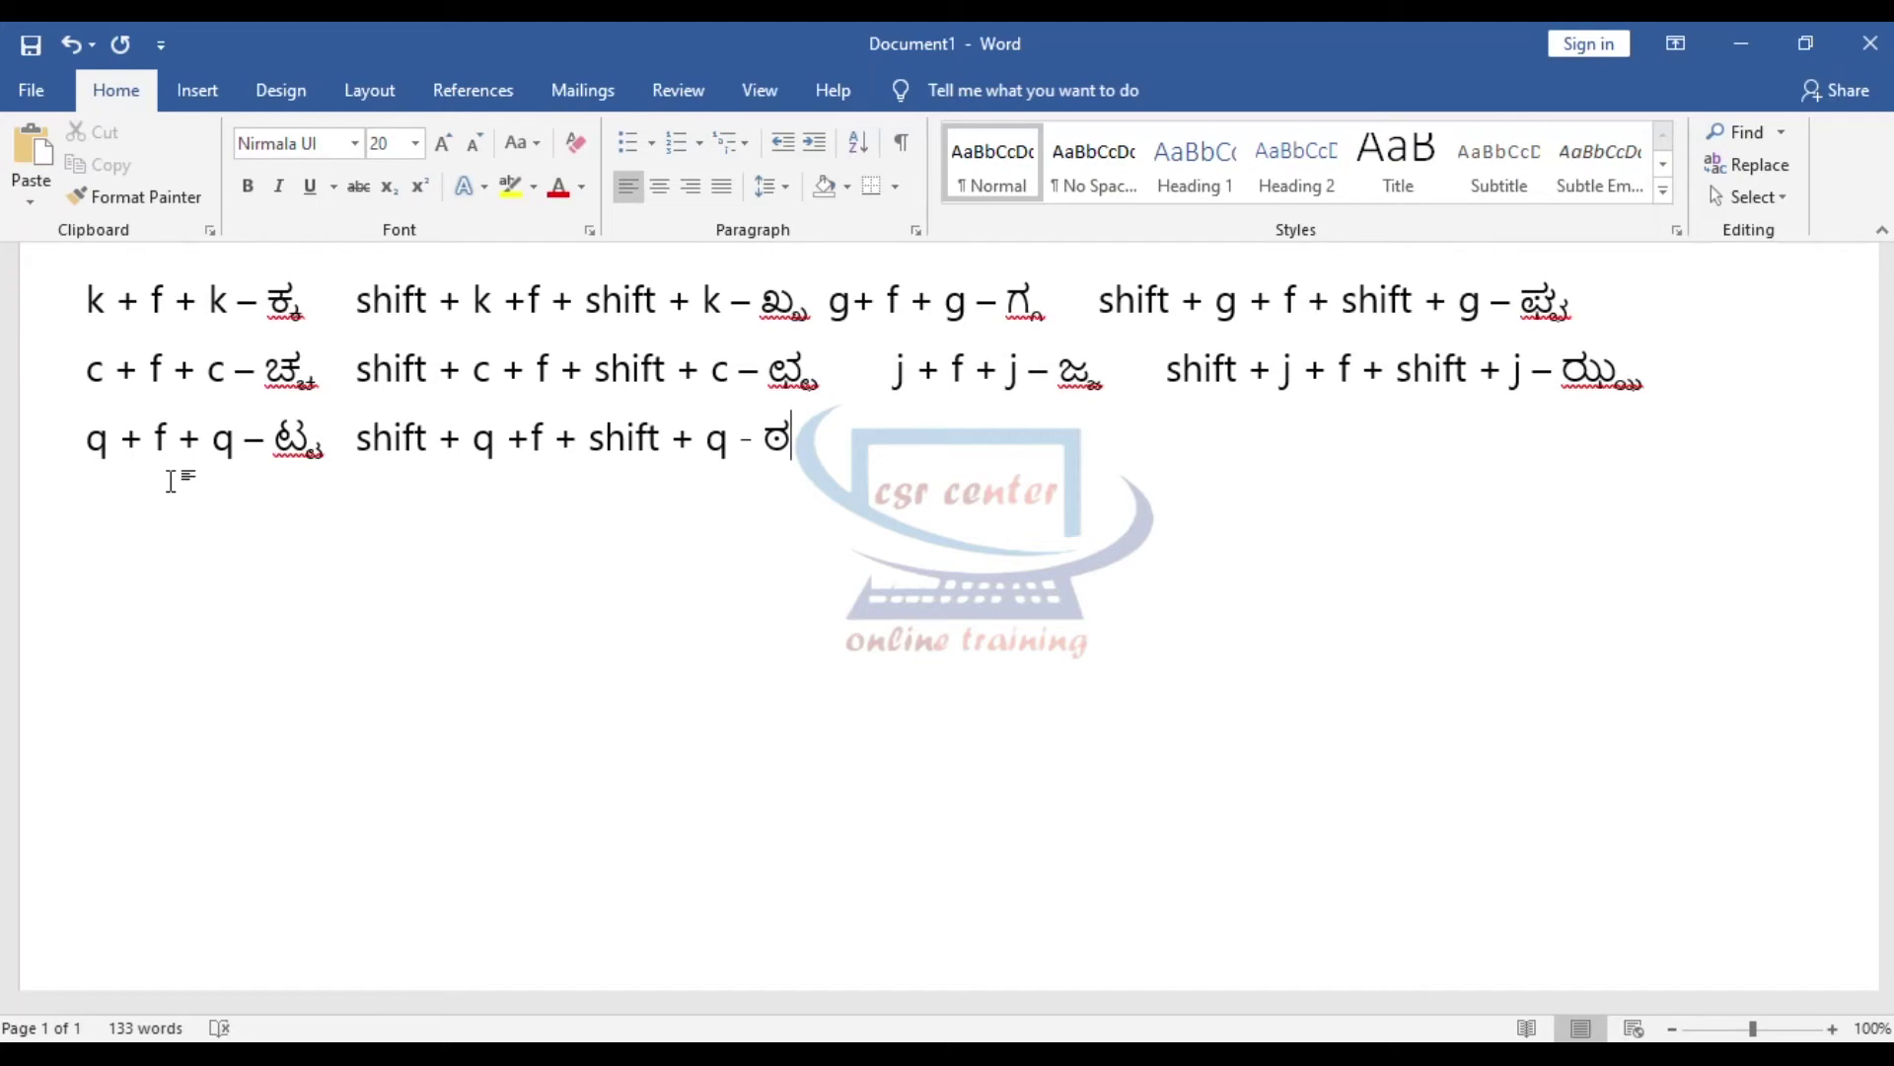
text(f)
text(Q)
text( w )
text(+ f +w )
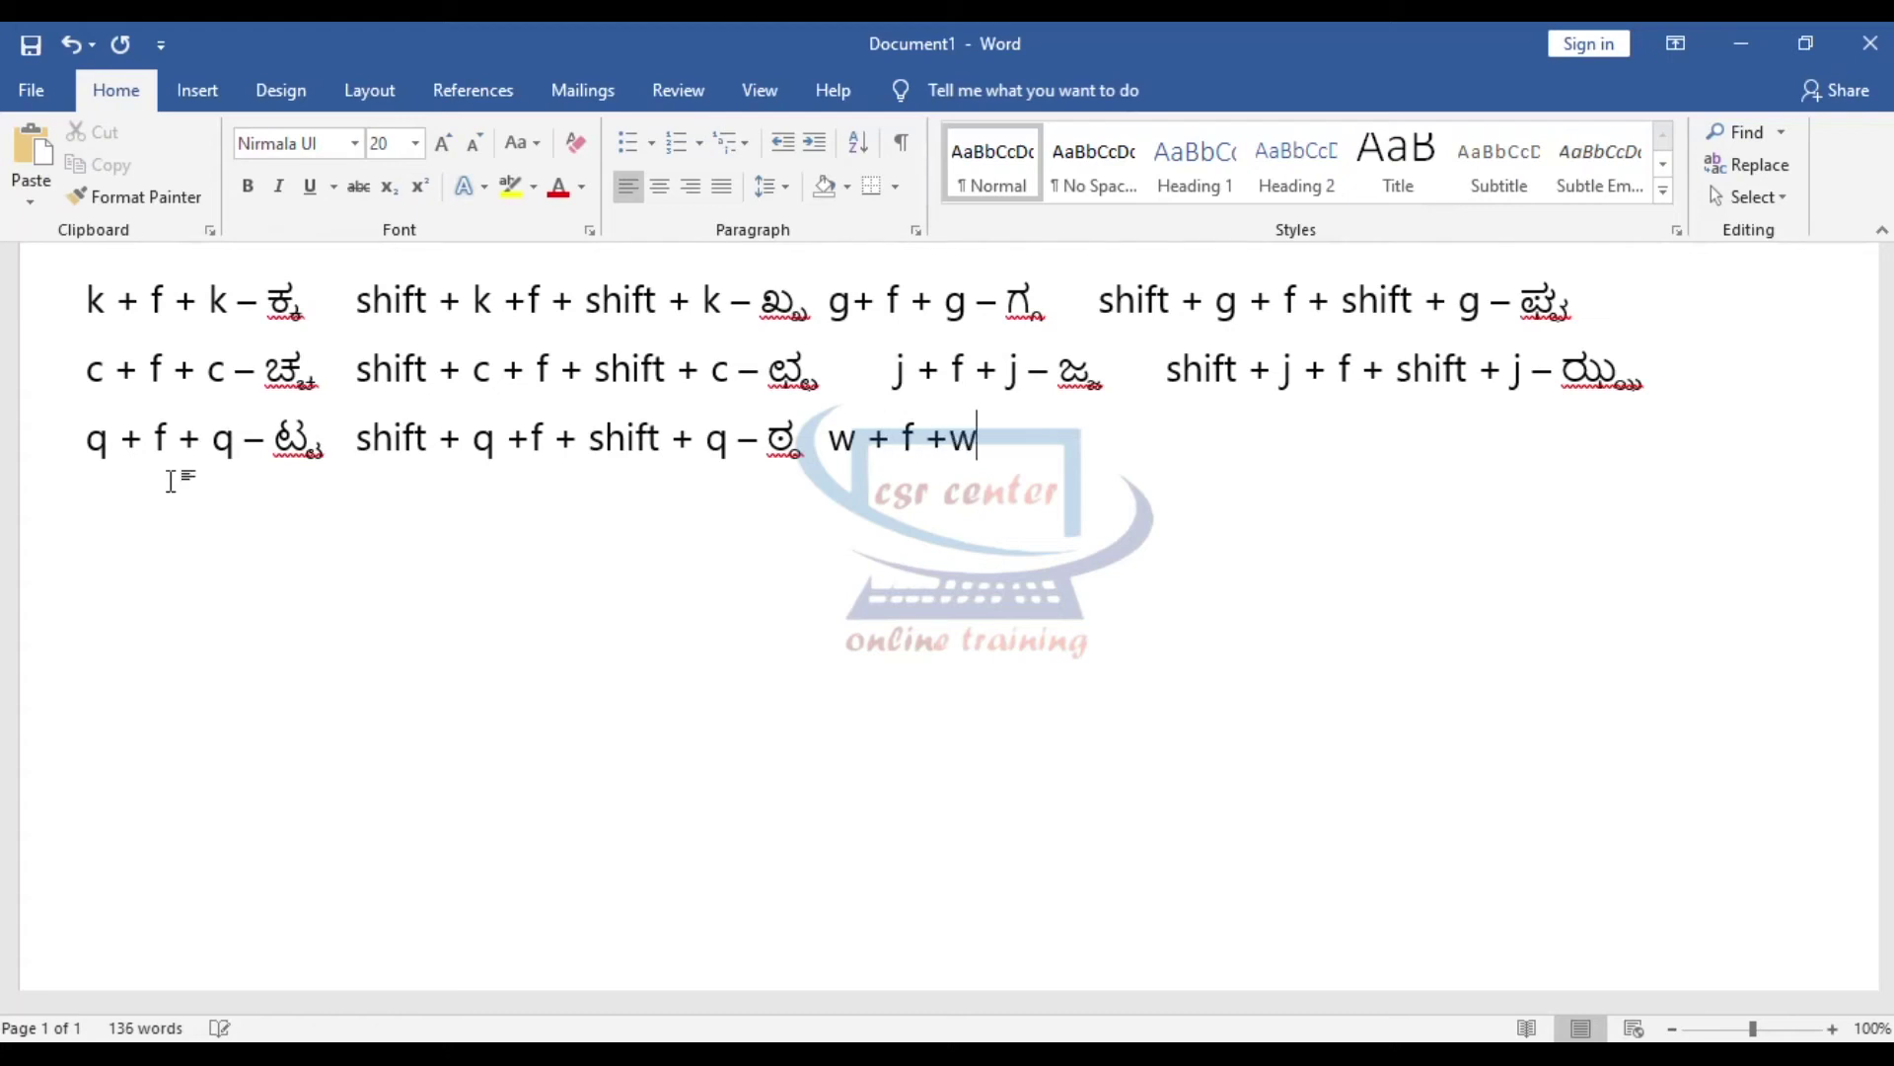
text(- )
text(w)
text(f)
text(w)
text( shift +)
text(w)
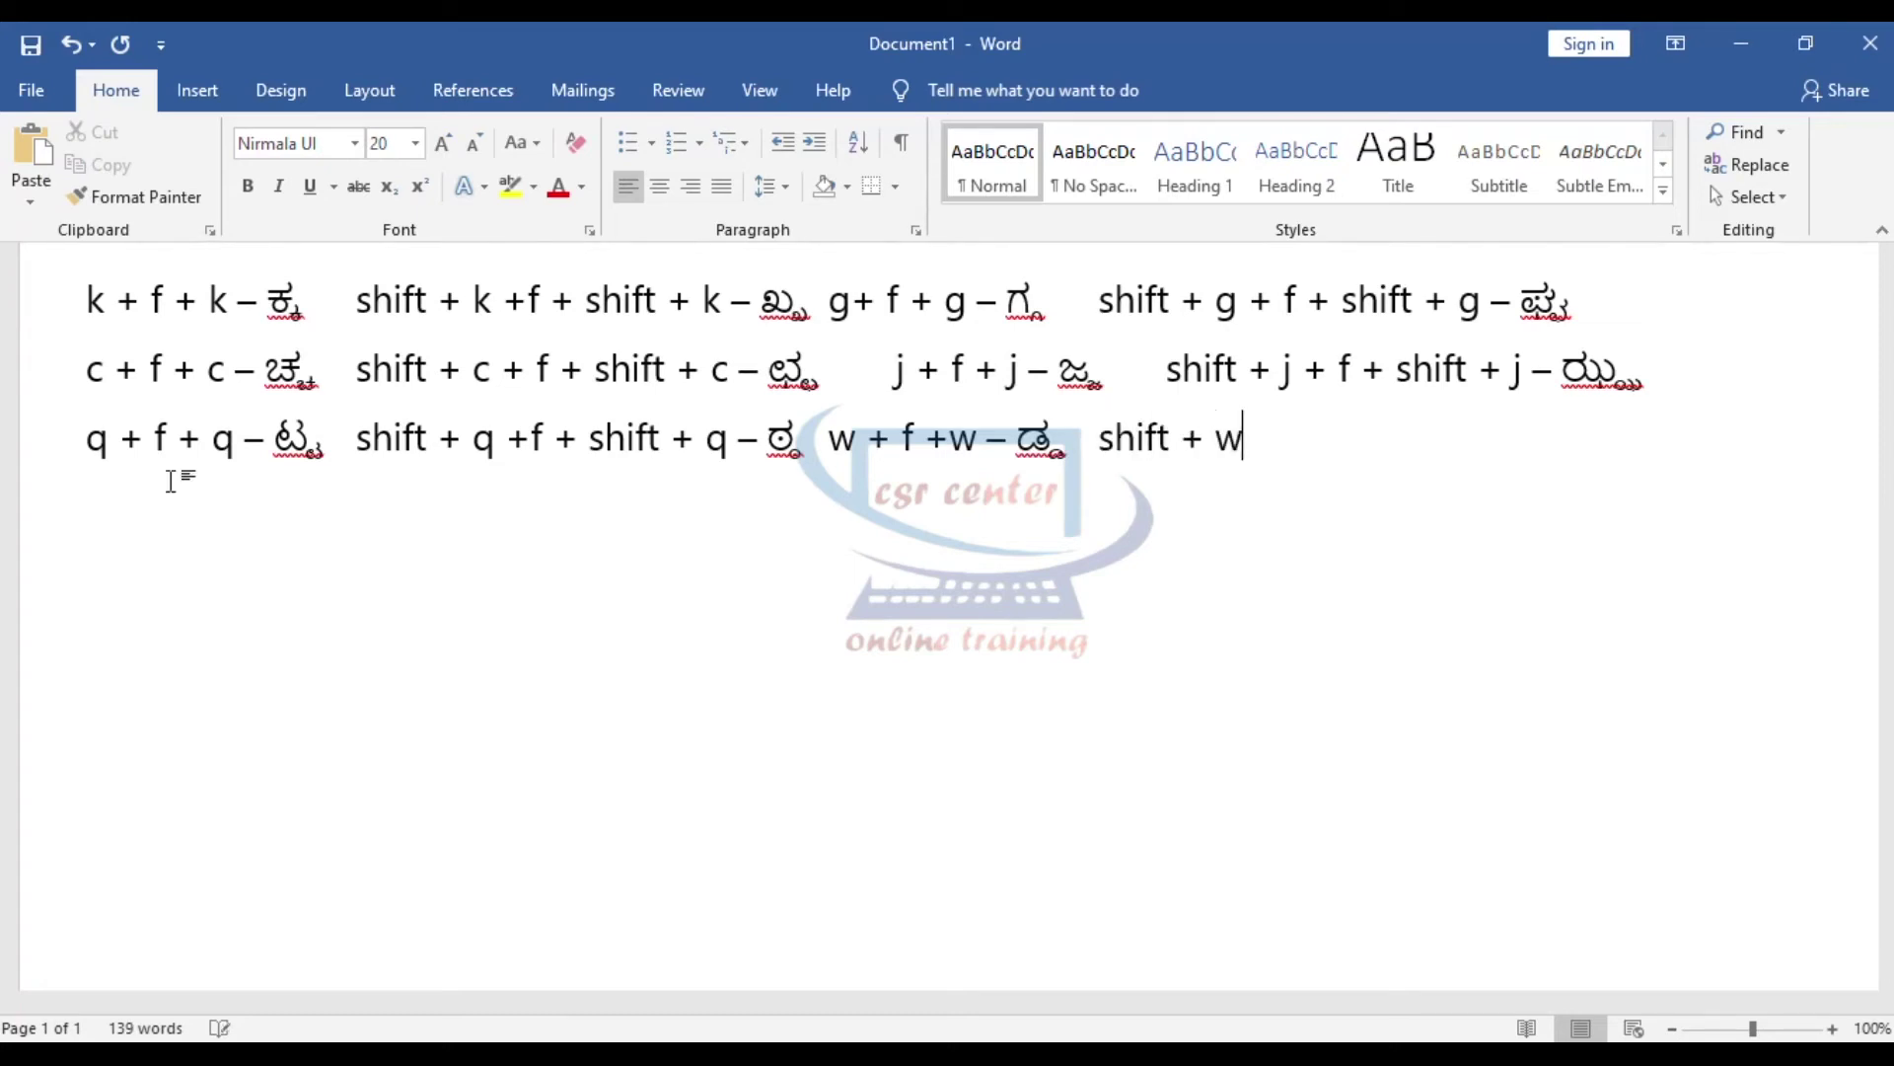
text( + f + shift + )
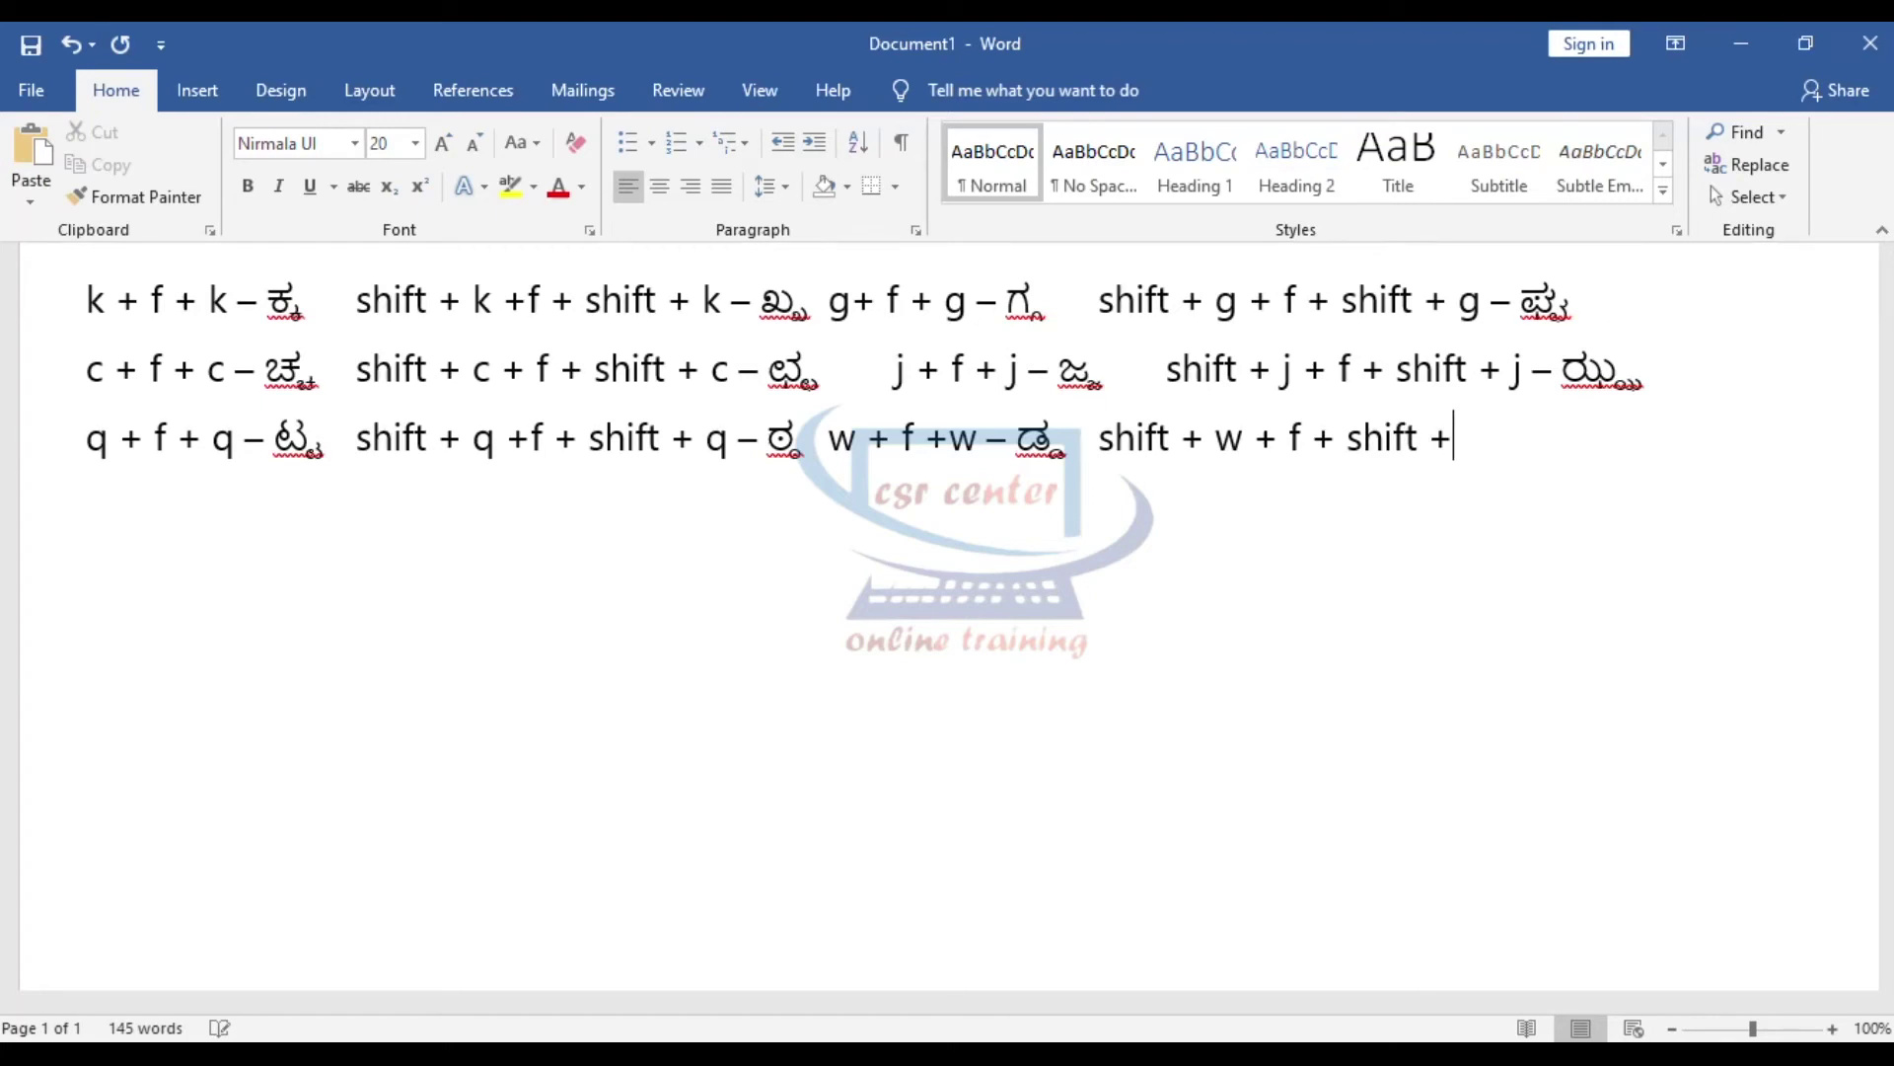
text(w -)
text( ಢ)
text(್)
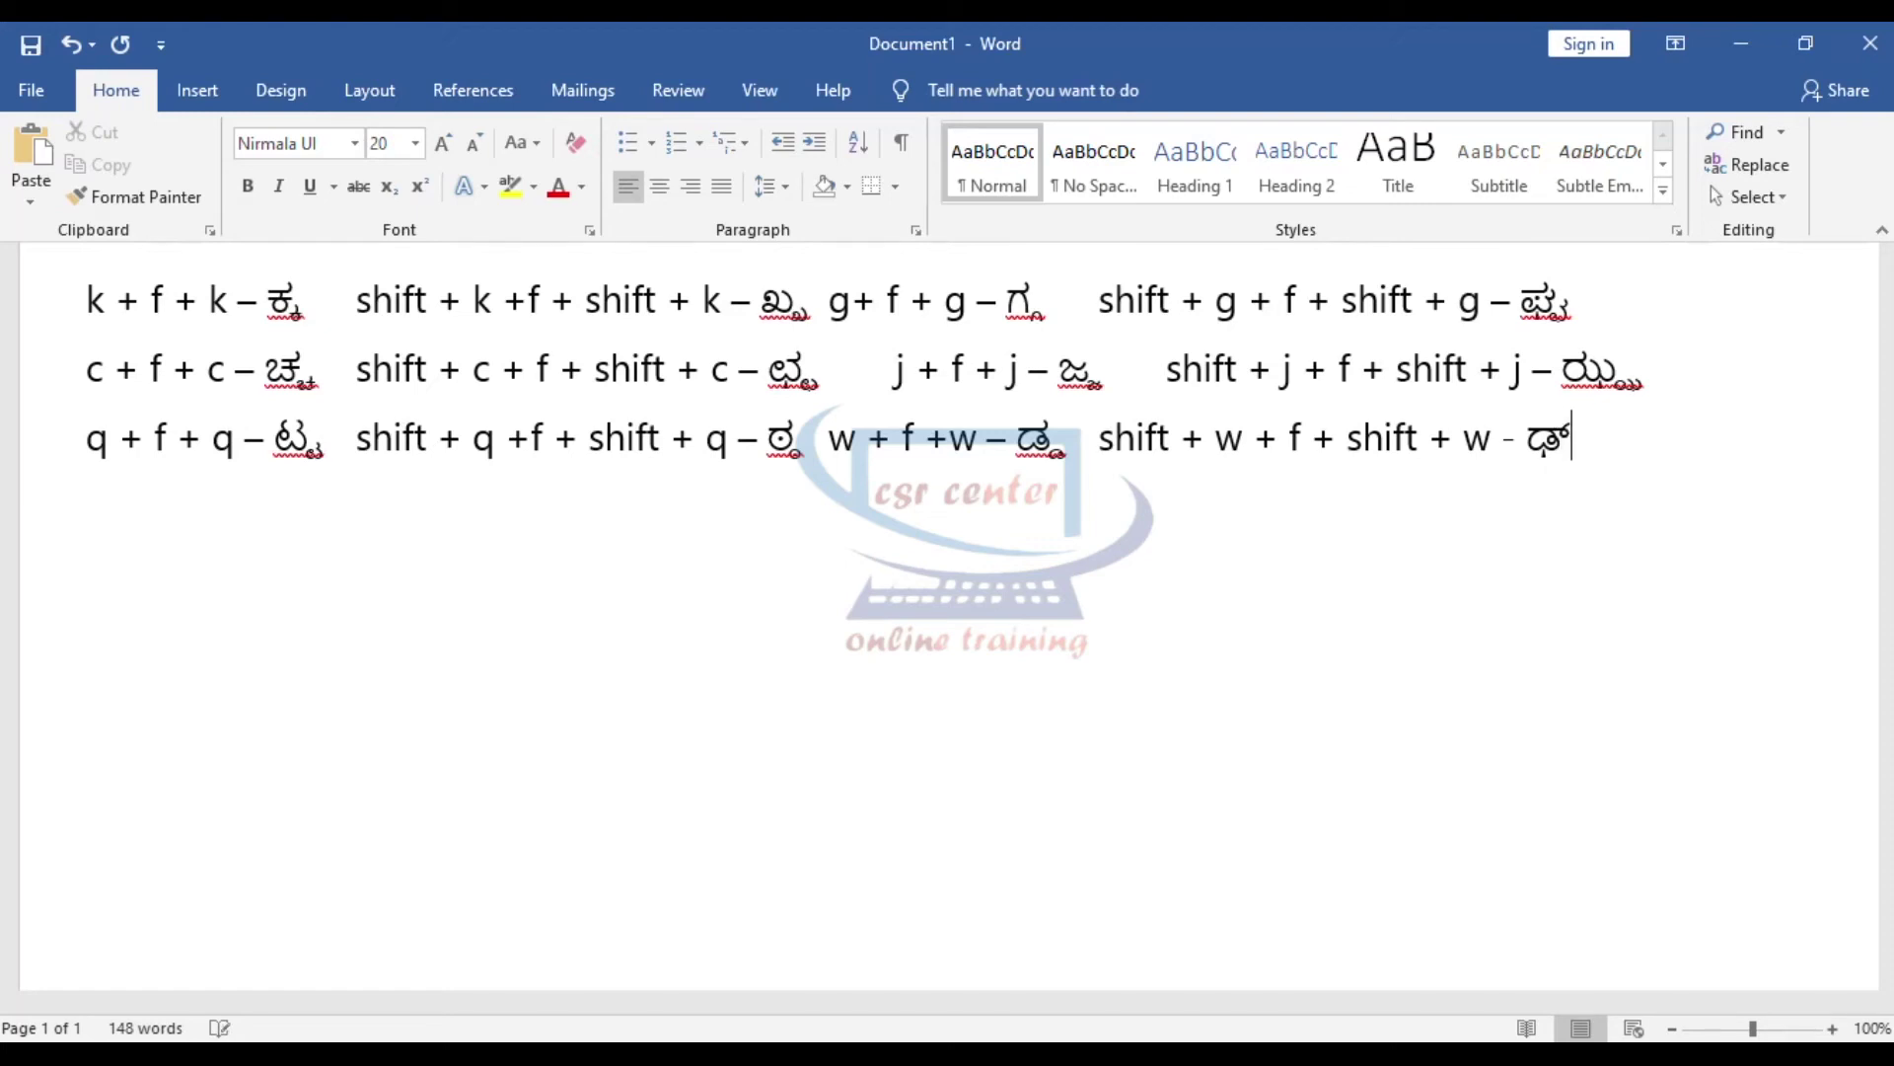
text(ಢ)
key(Return)
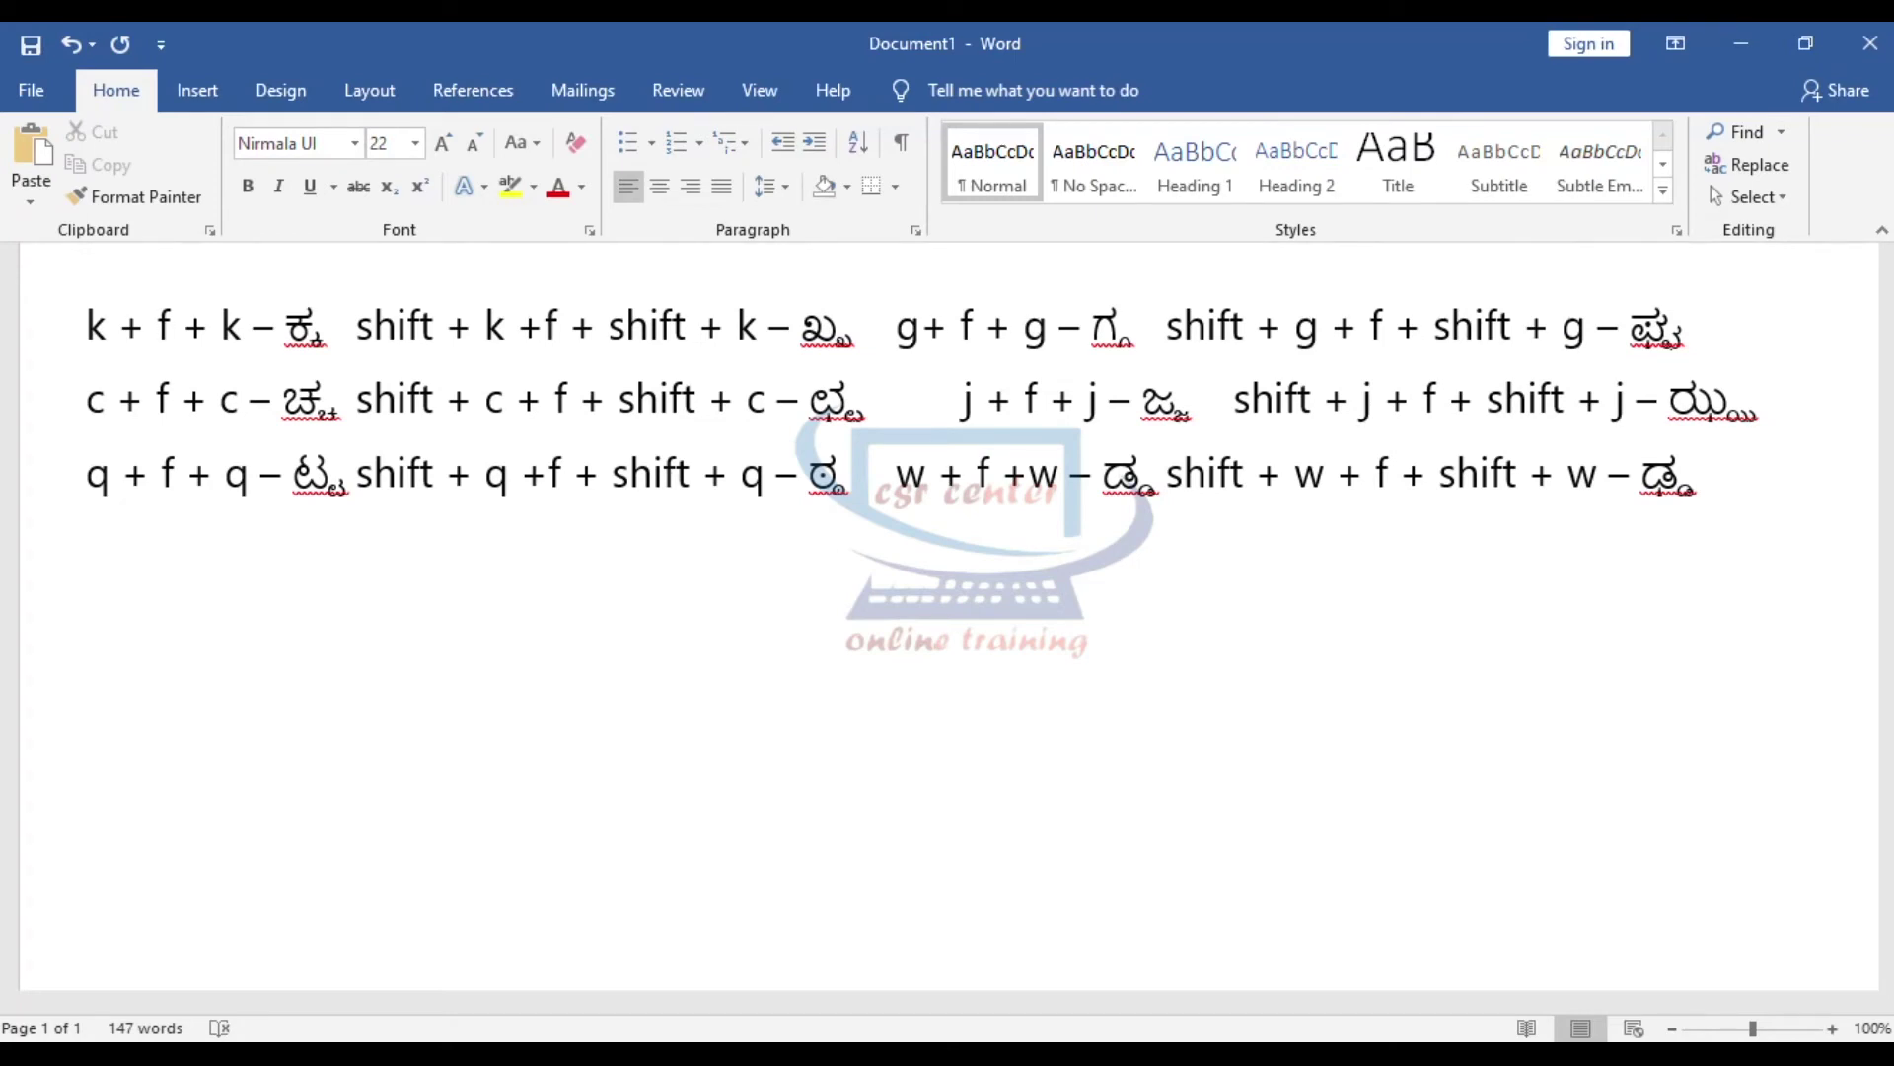
- Type the shift + n + f + shift + n – ಣ್ಣ entry, then start a fifth row with ತ್ತ, ಥ್ಥ and ದ್ದ
text(shift + n + f )
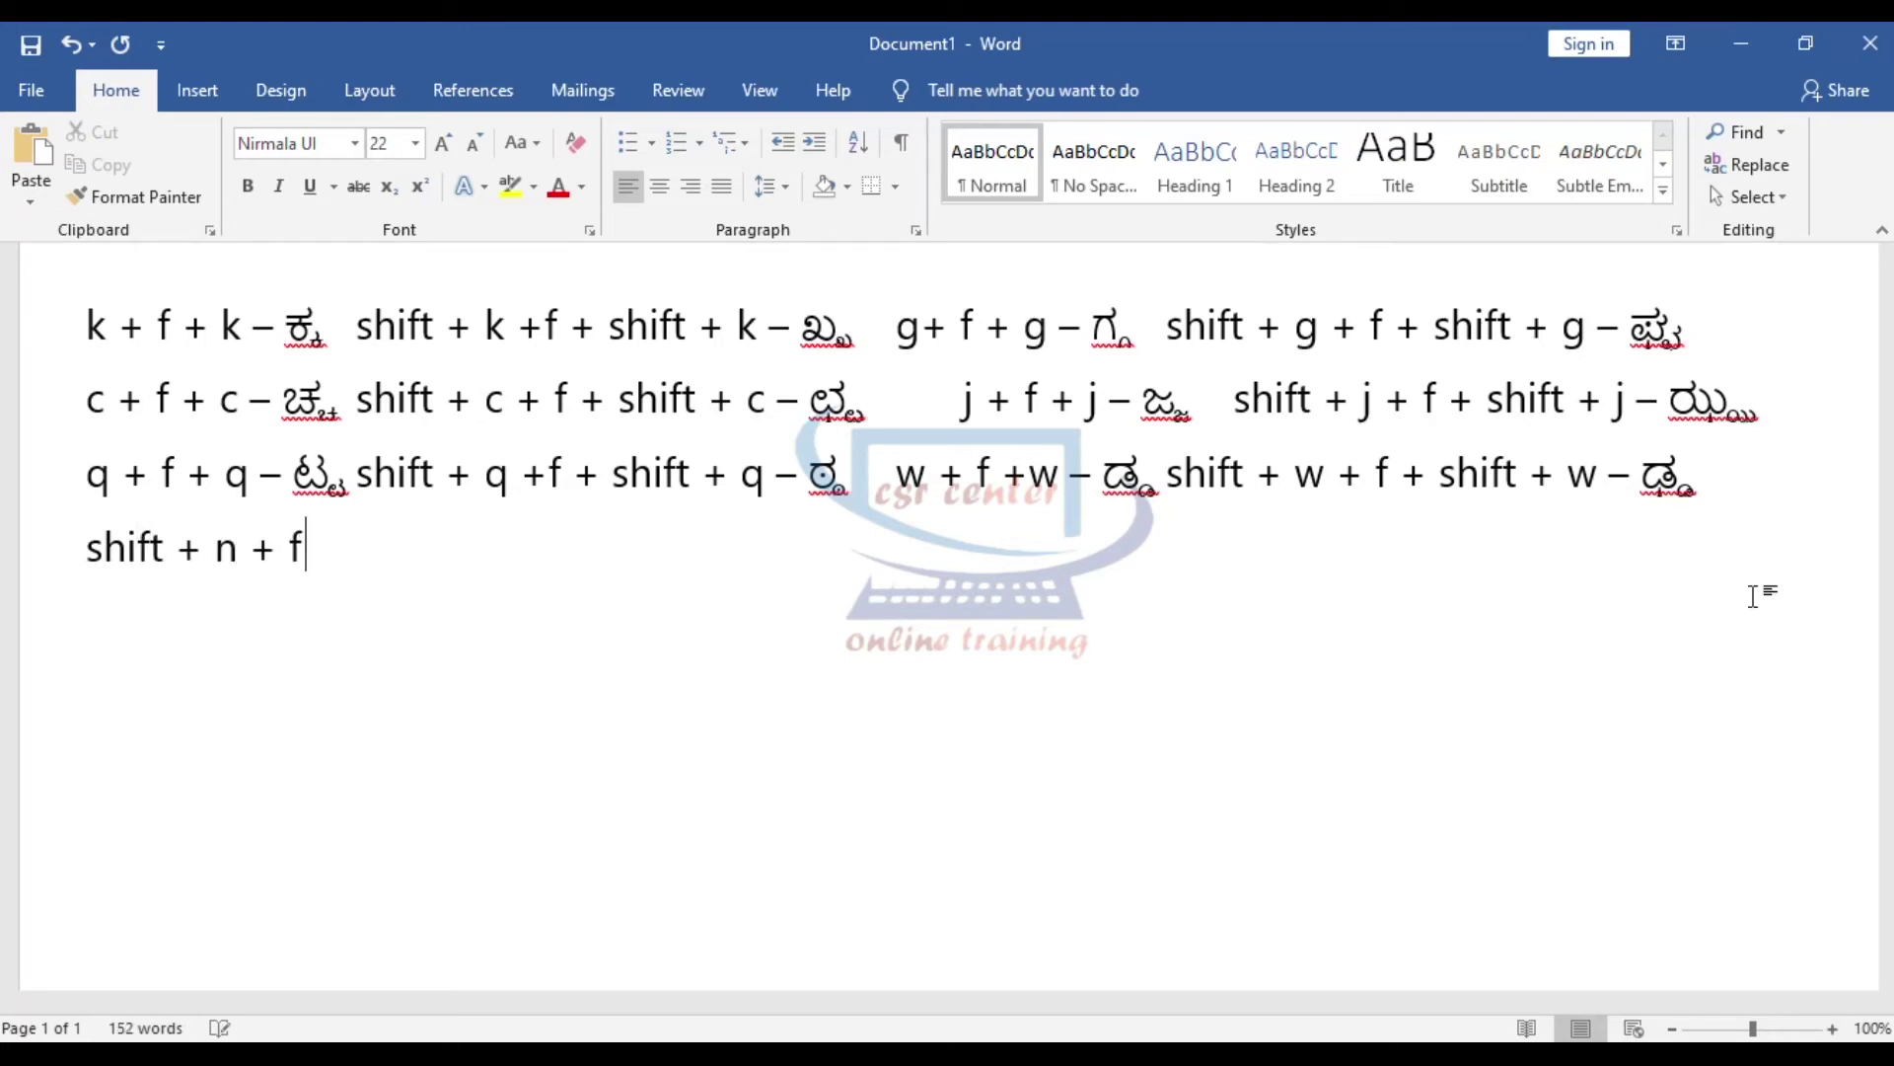
text(+)
text( shift )
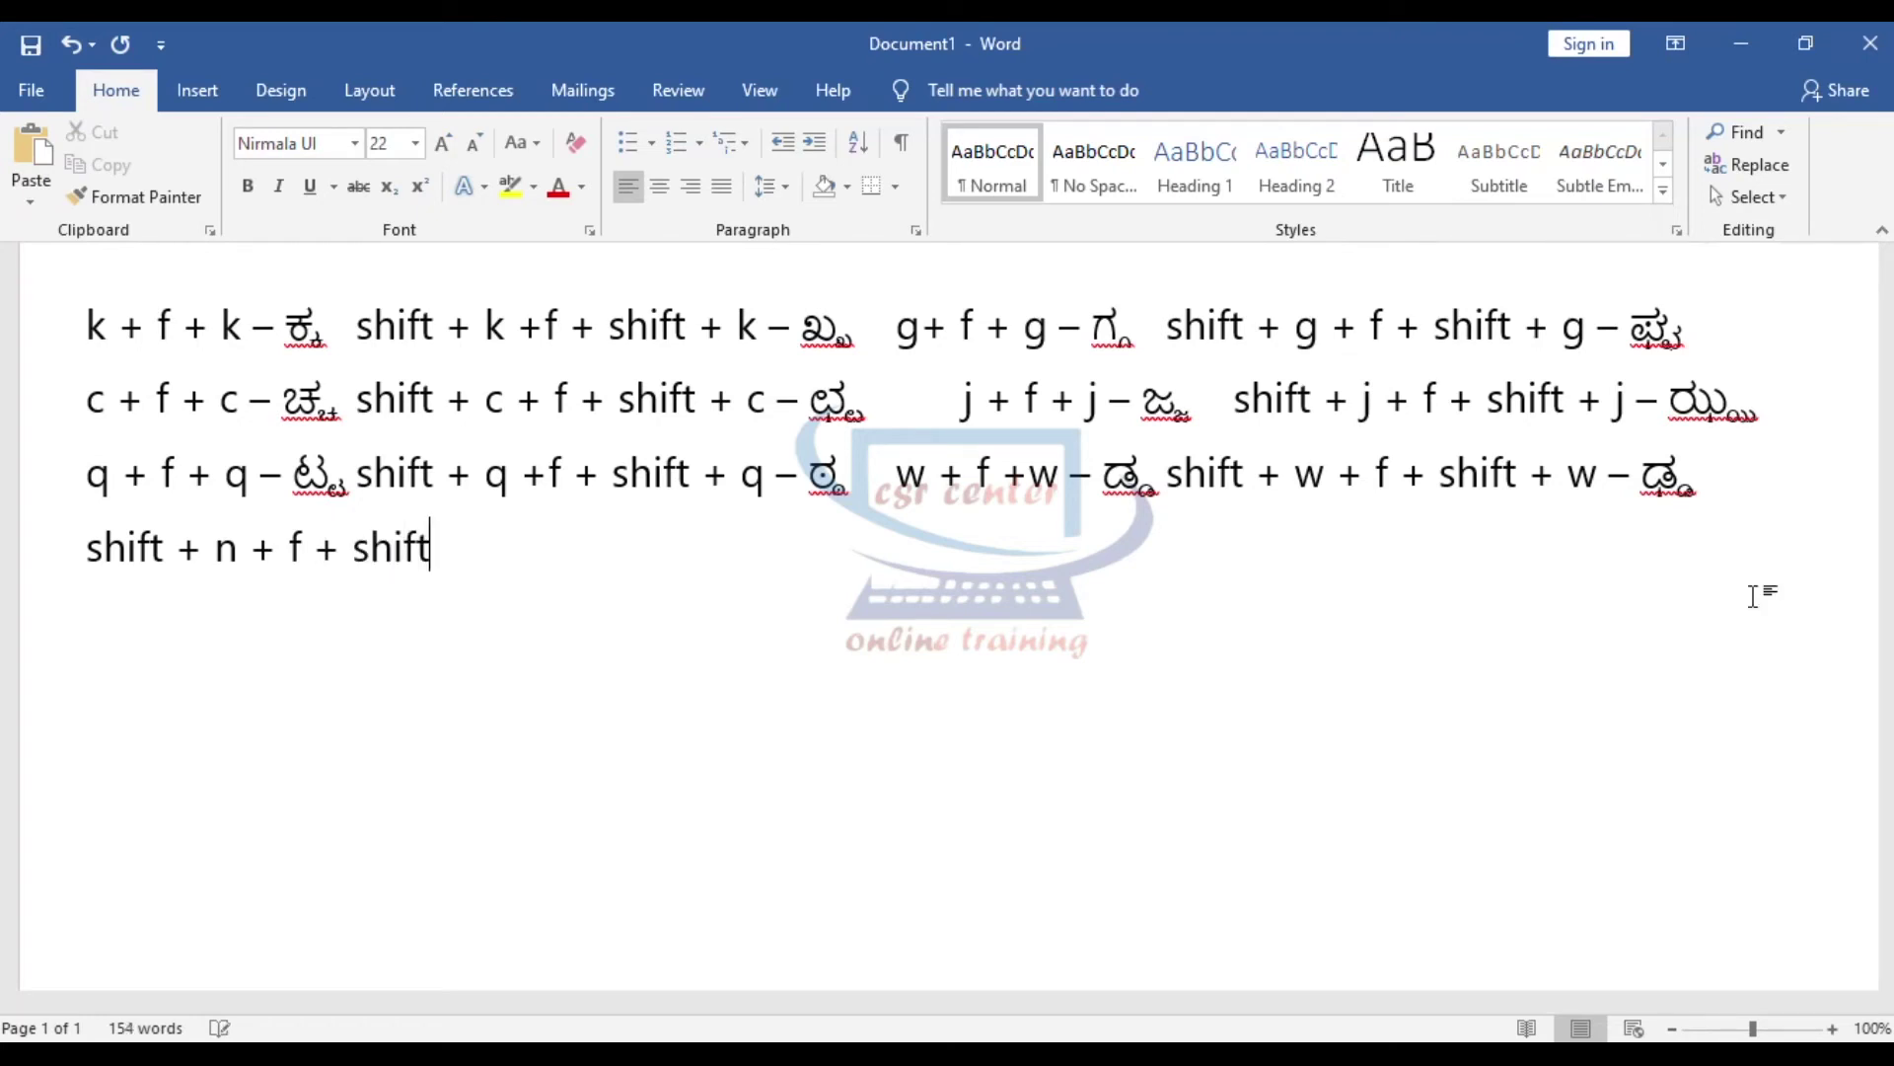
text(+ n - )
text(ಙ್ಙ)
key(Return)
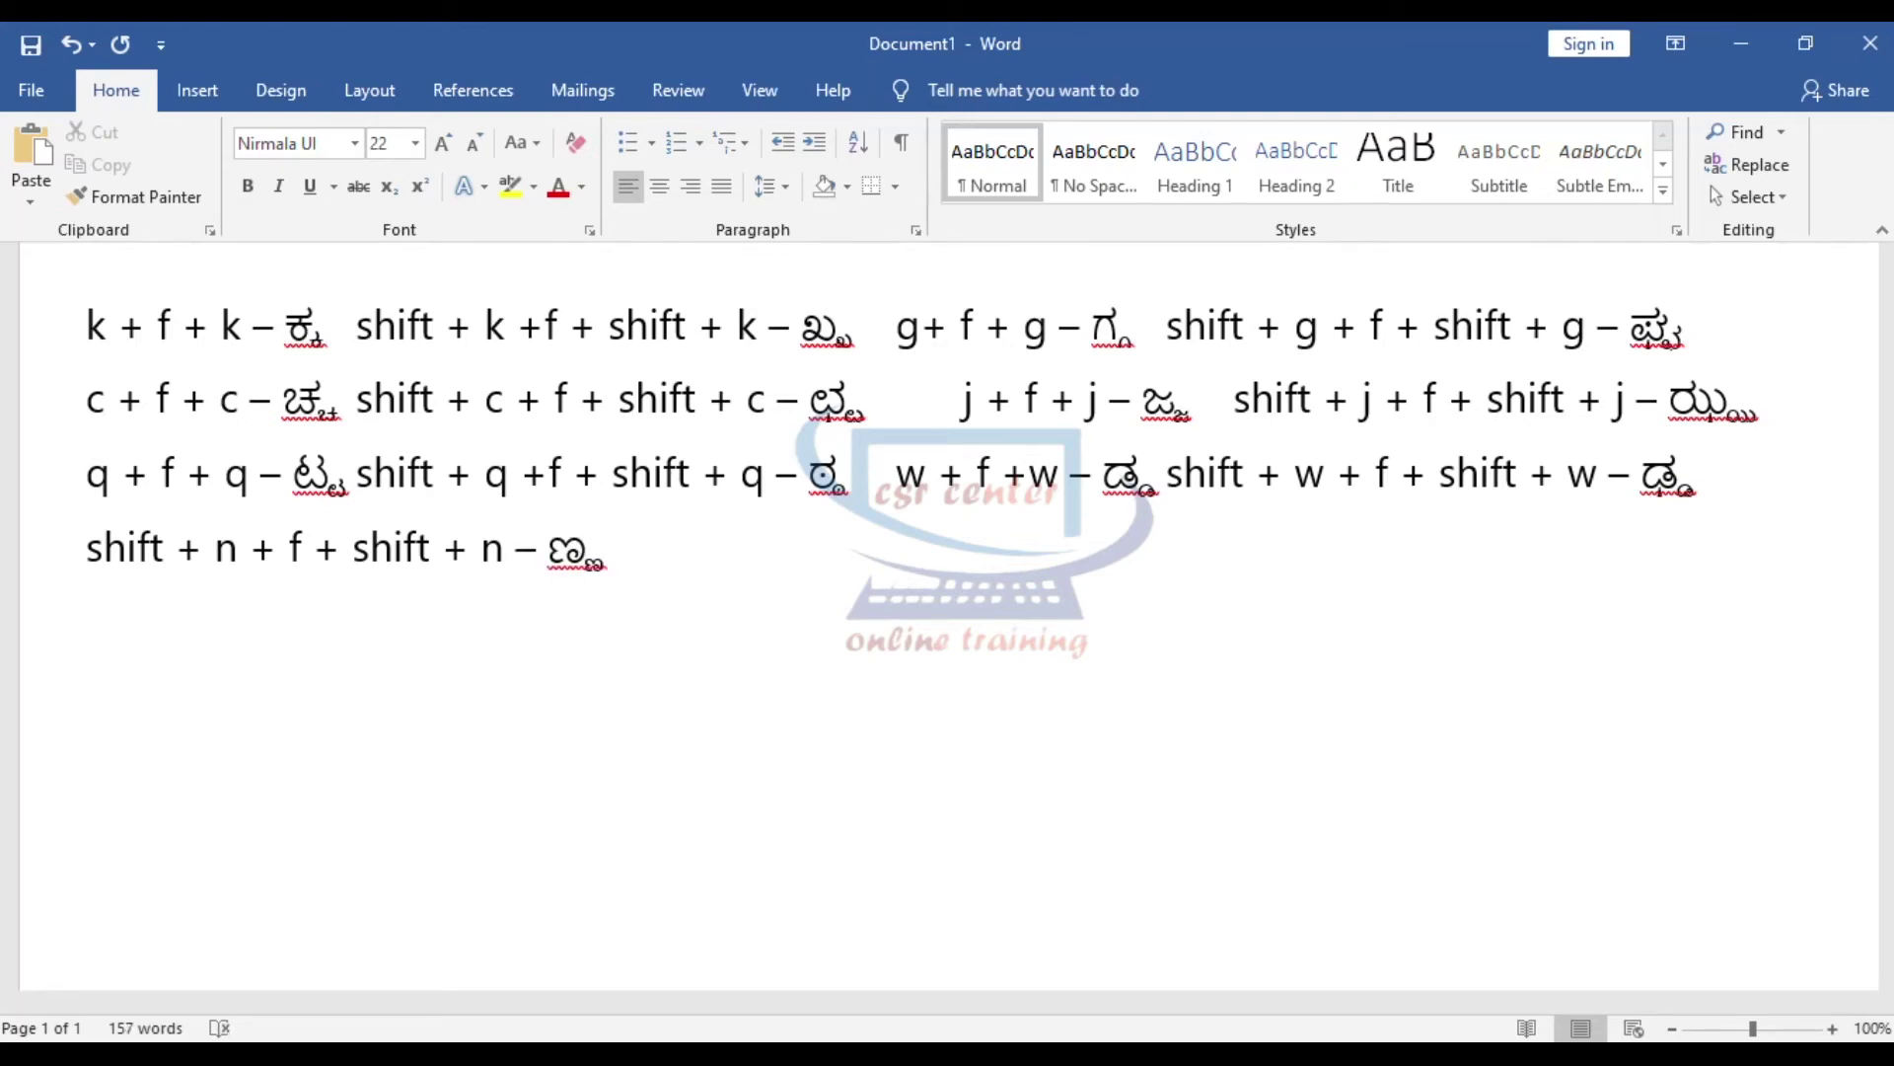
text(t + f + )
text(t - )
text(ತ್)
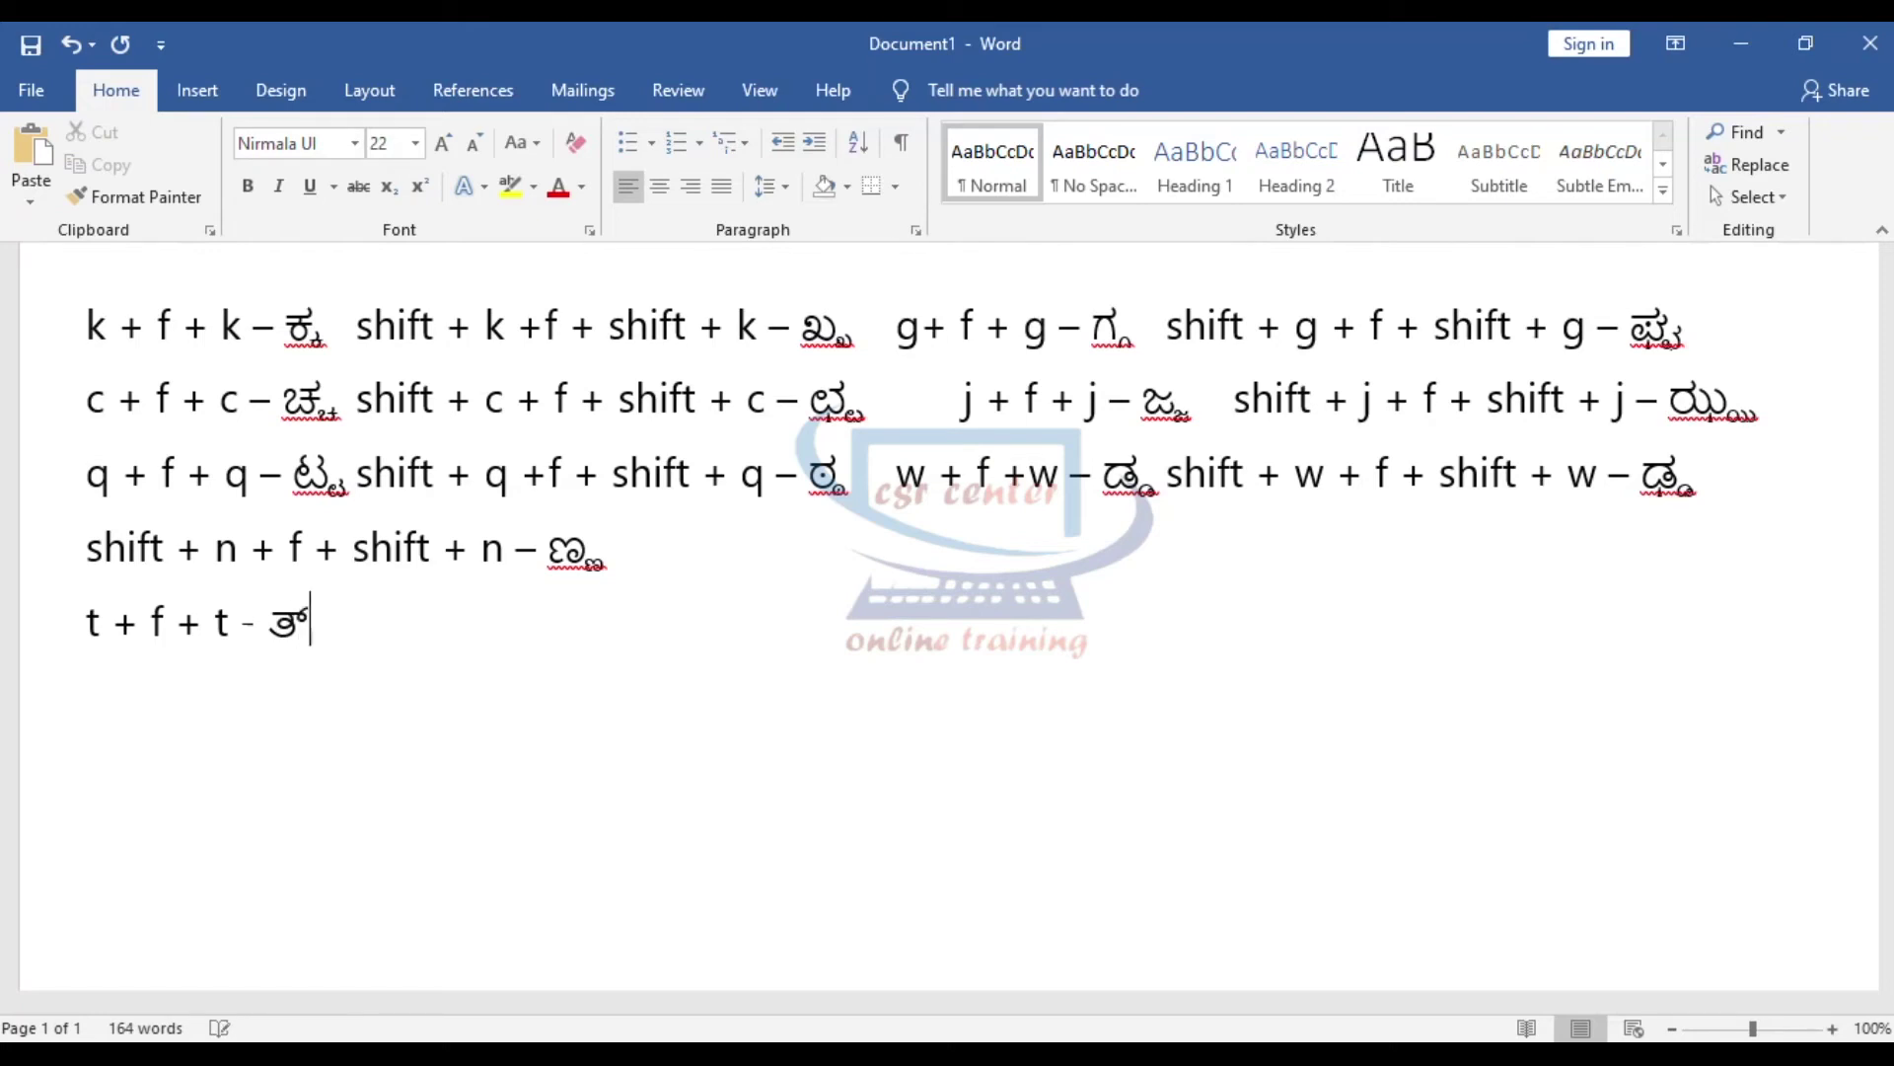
text(ತ)
text(    shift + t +f )
text(+ shift + t)
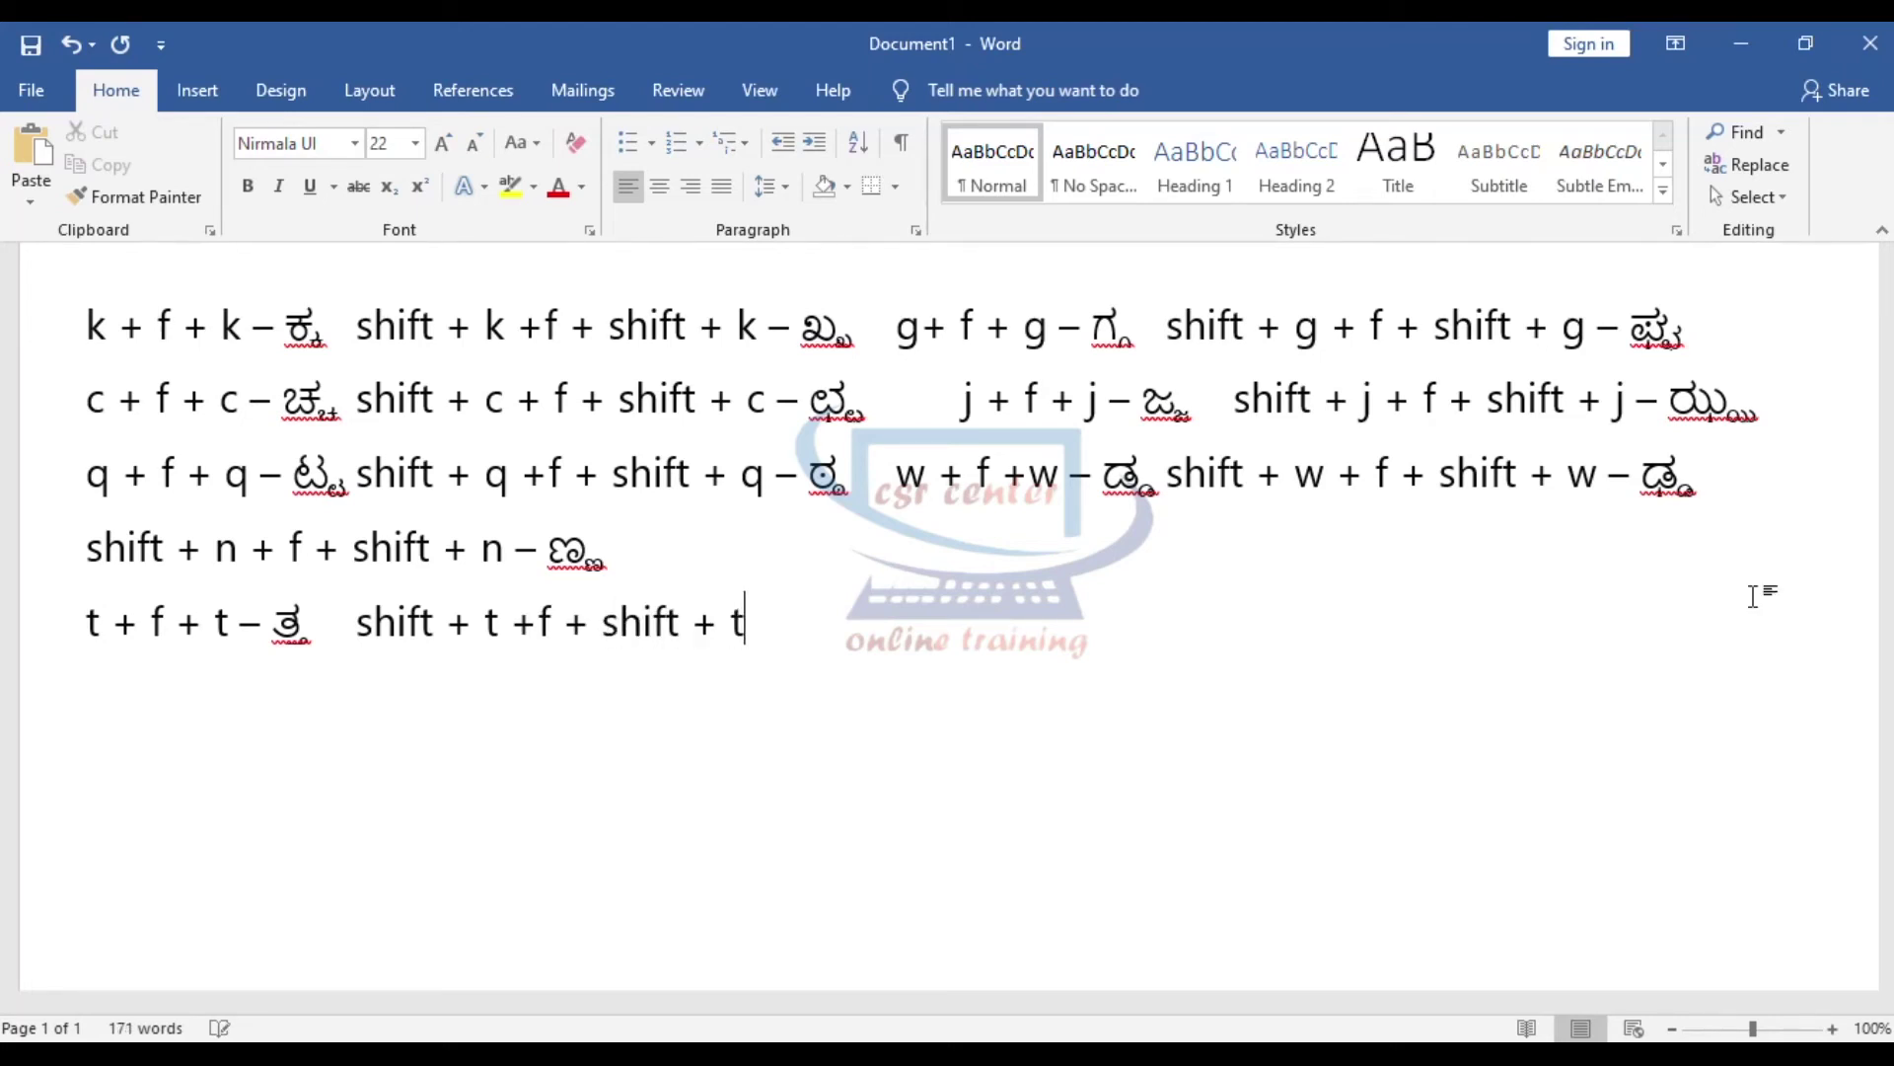
text( - )
text(ಥ)
text(್)
text(ಥ)
text(    d)
text( + )
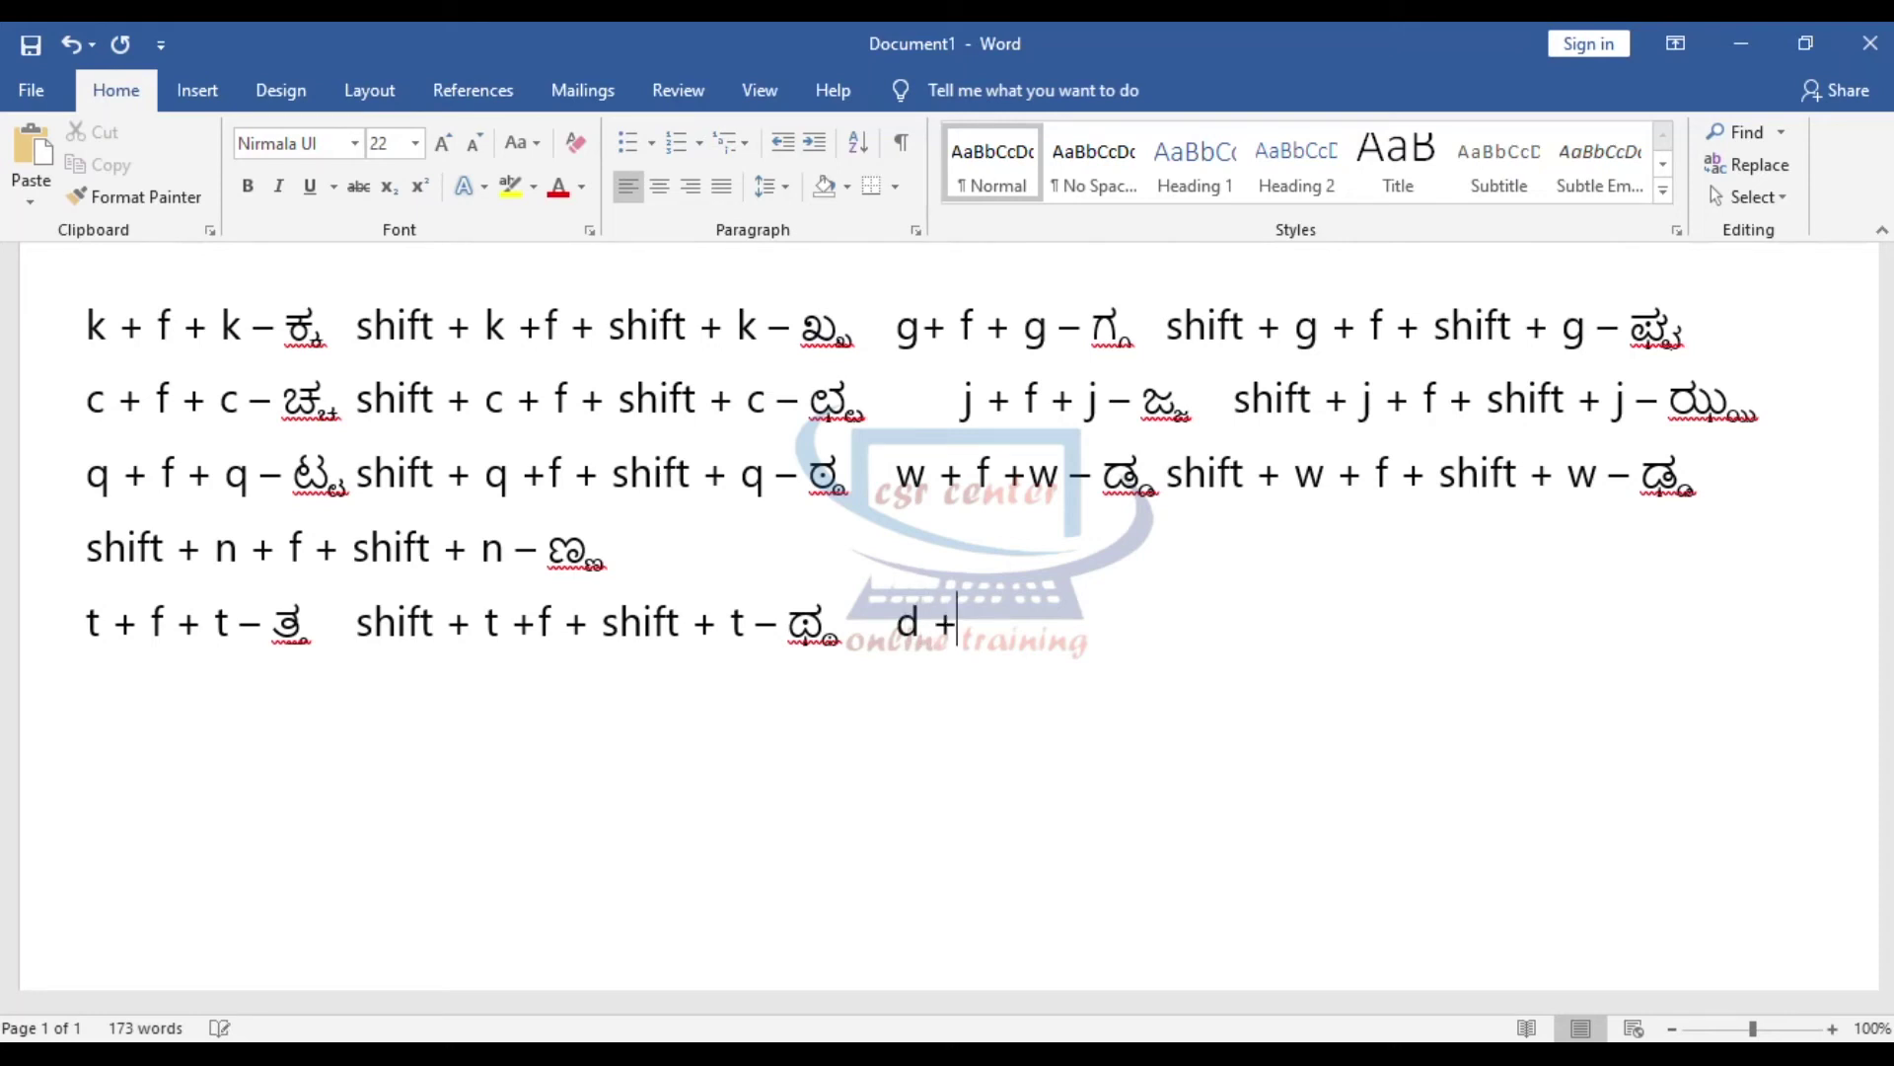
text(f +)
text( d - ದ)
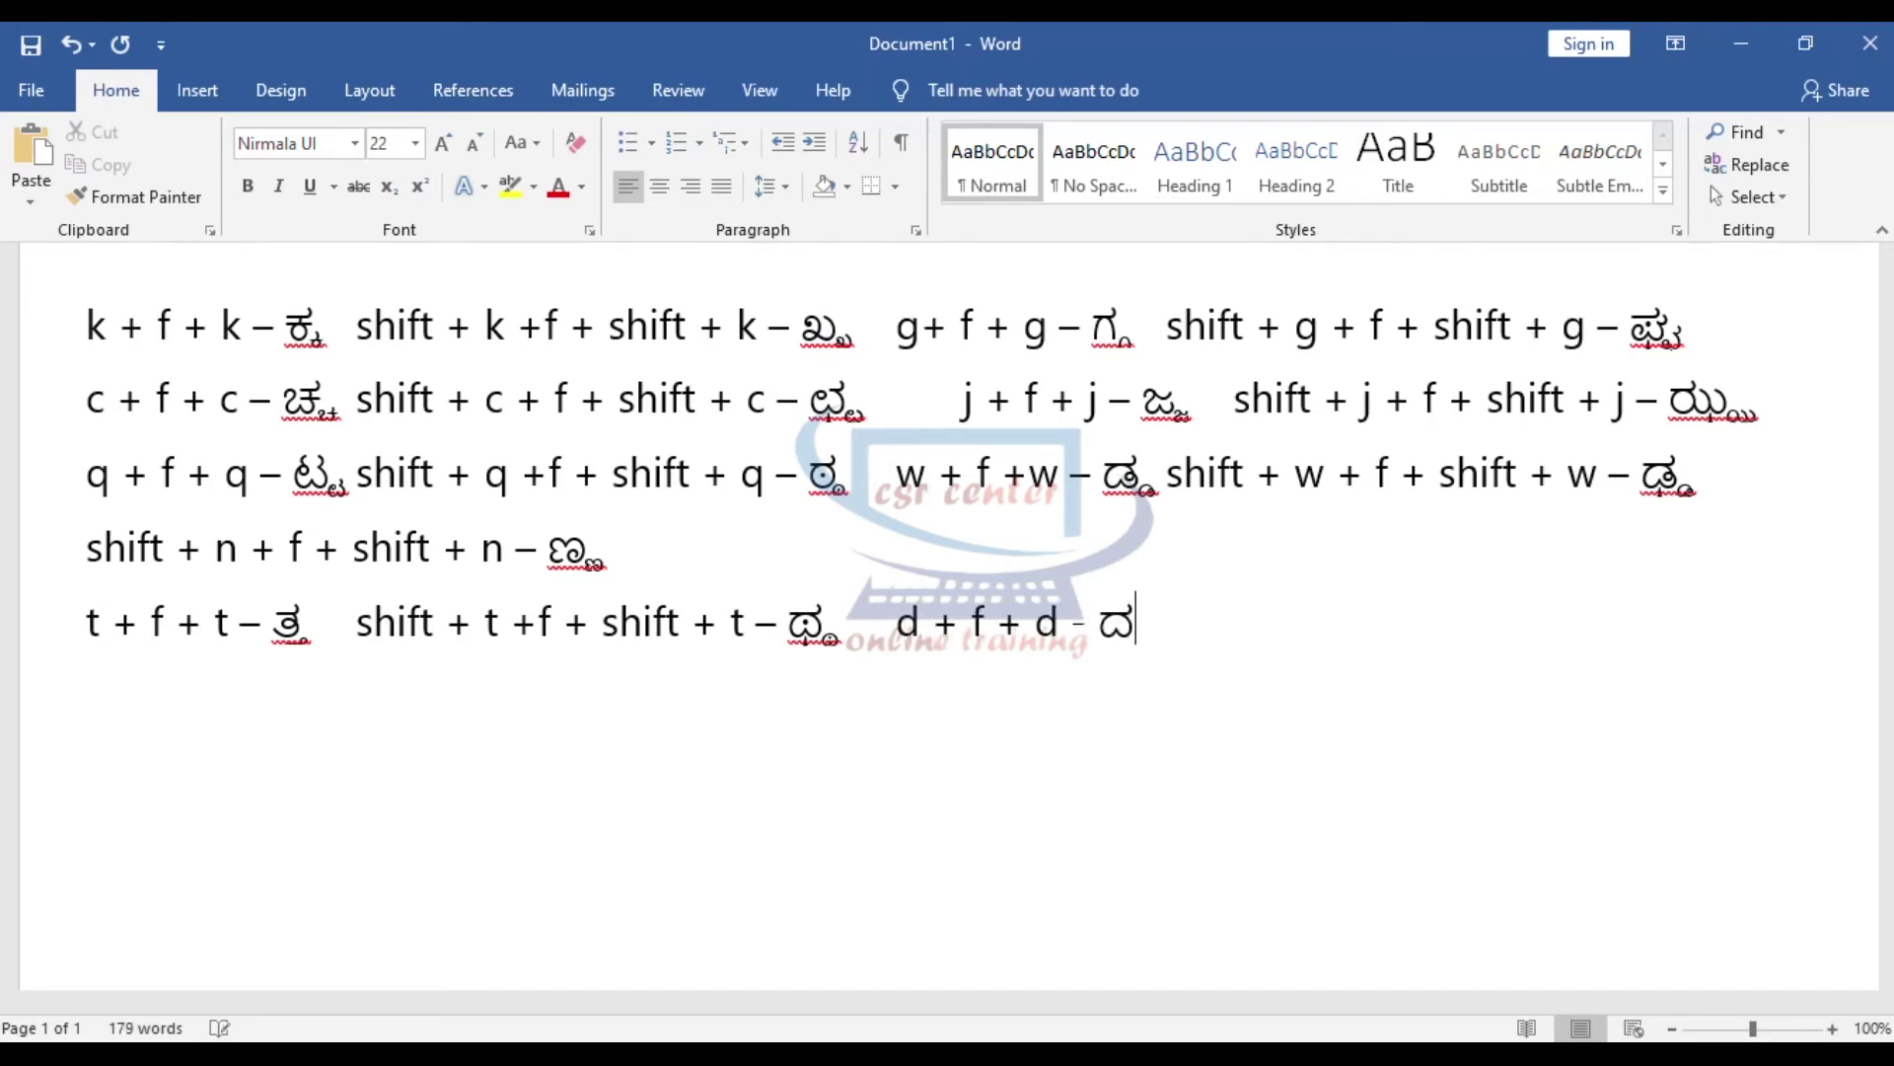
text(್ದ)
text( shift )
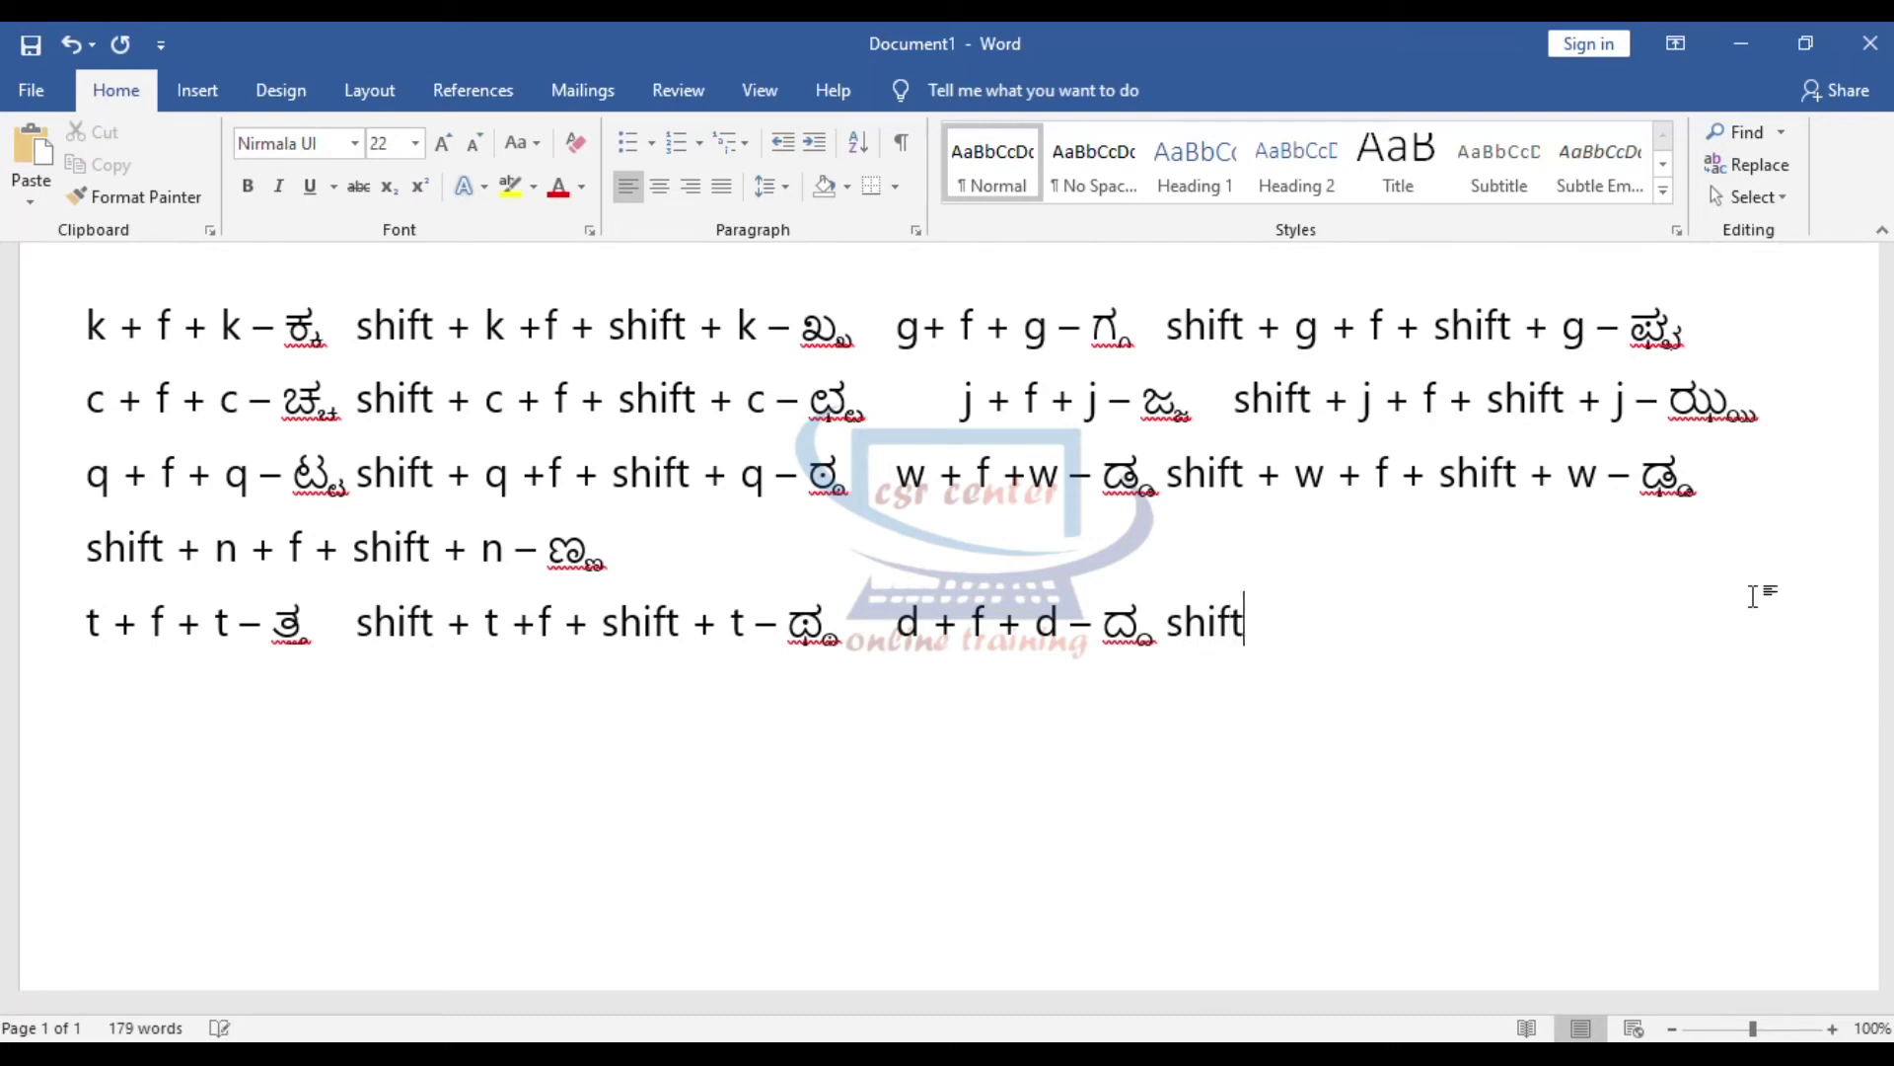
text(+ d +)
text( f)
text( + shift + d -)
text(ಢ)
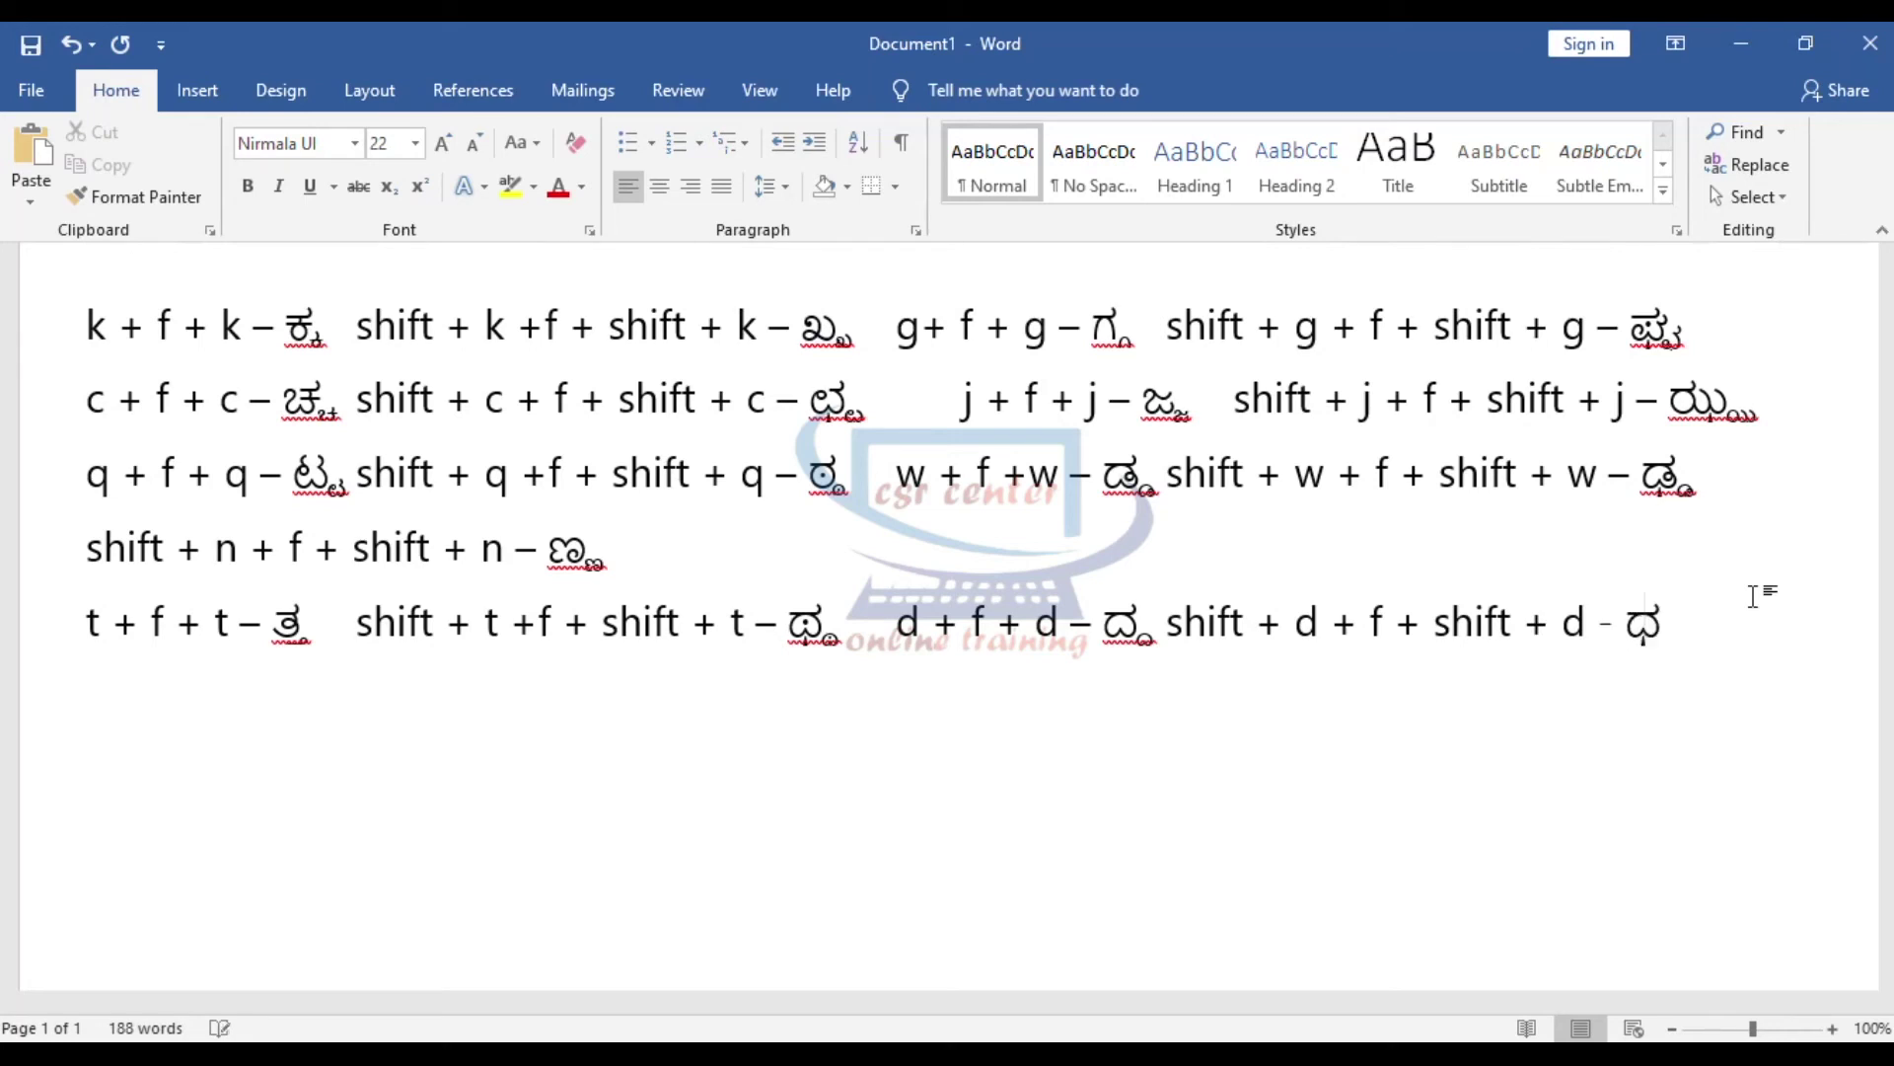
text(್ಢ)
- Add the n + f + n – ನ್ನ line, then a line with p + f + p – ಪ್ಪ and the shift + p and b conjunct entries
key(Return)
text(n + )
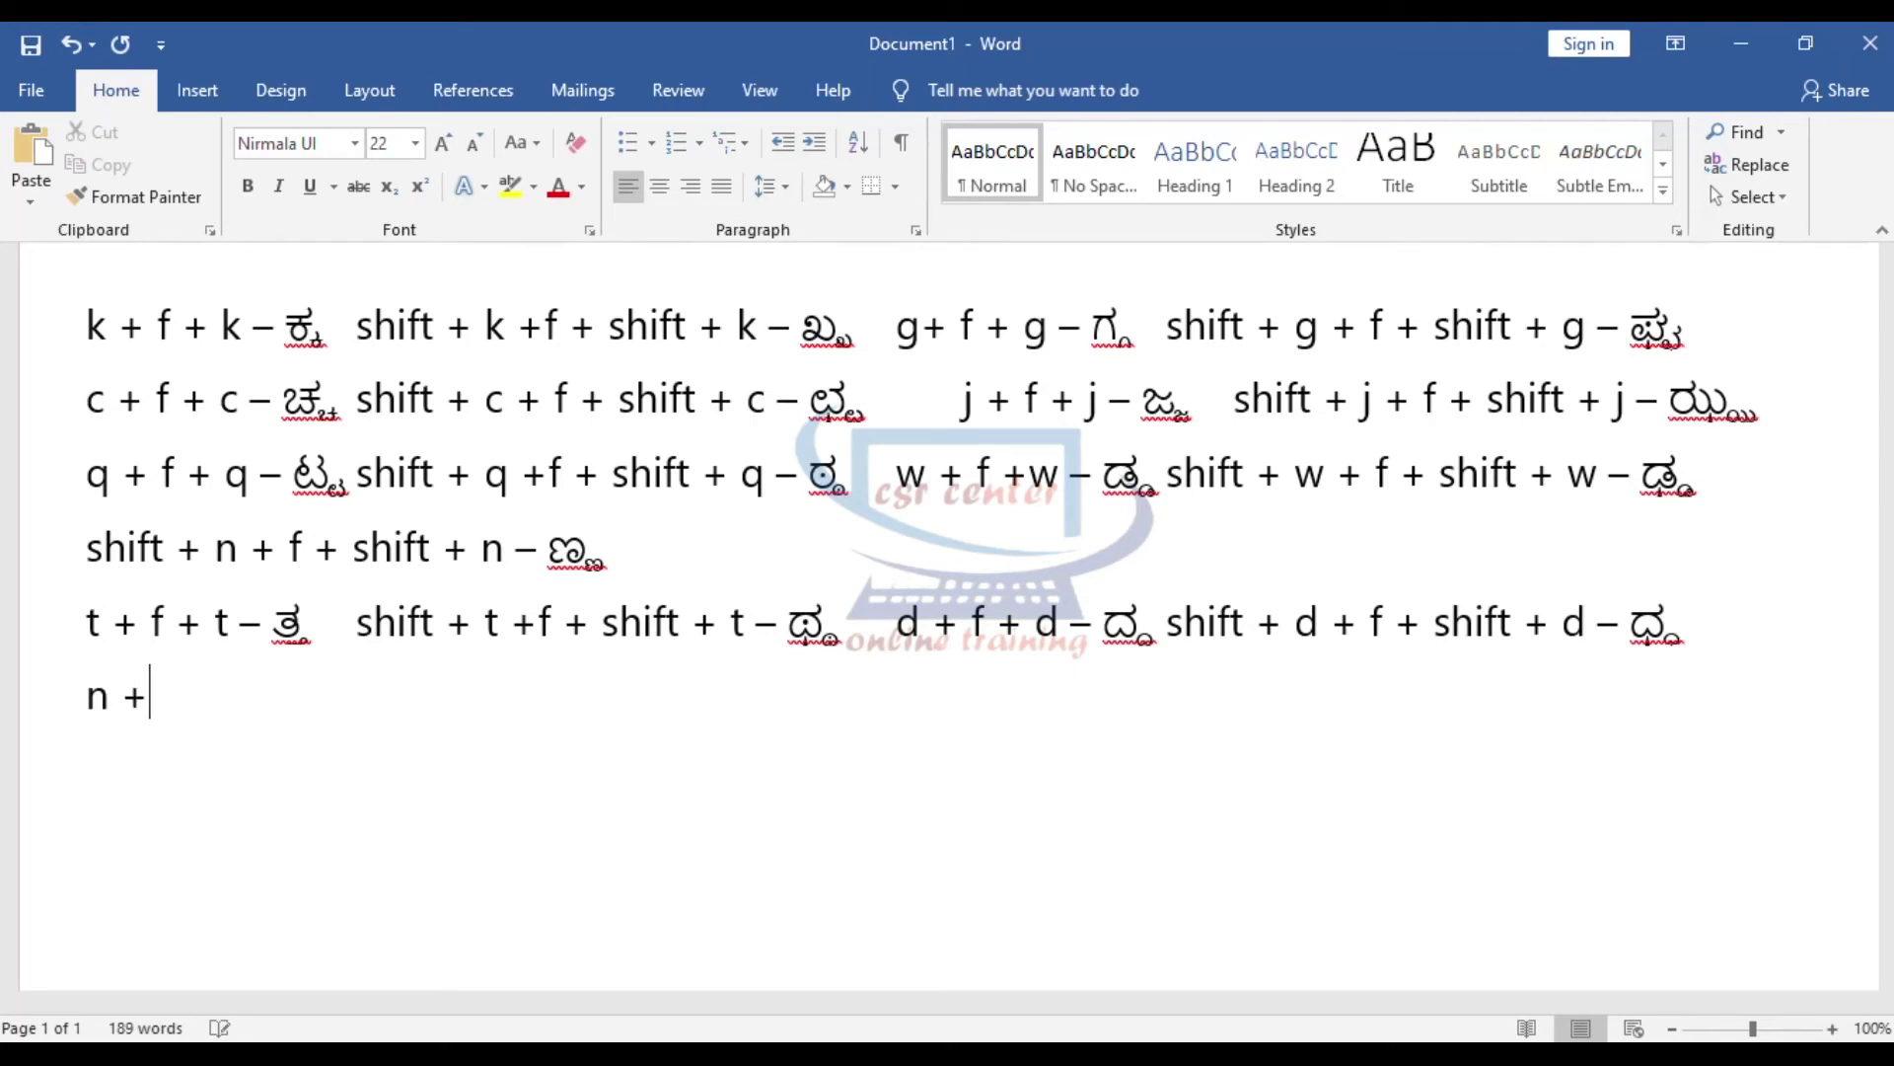
text(f + n - ನ್ನ)
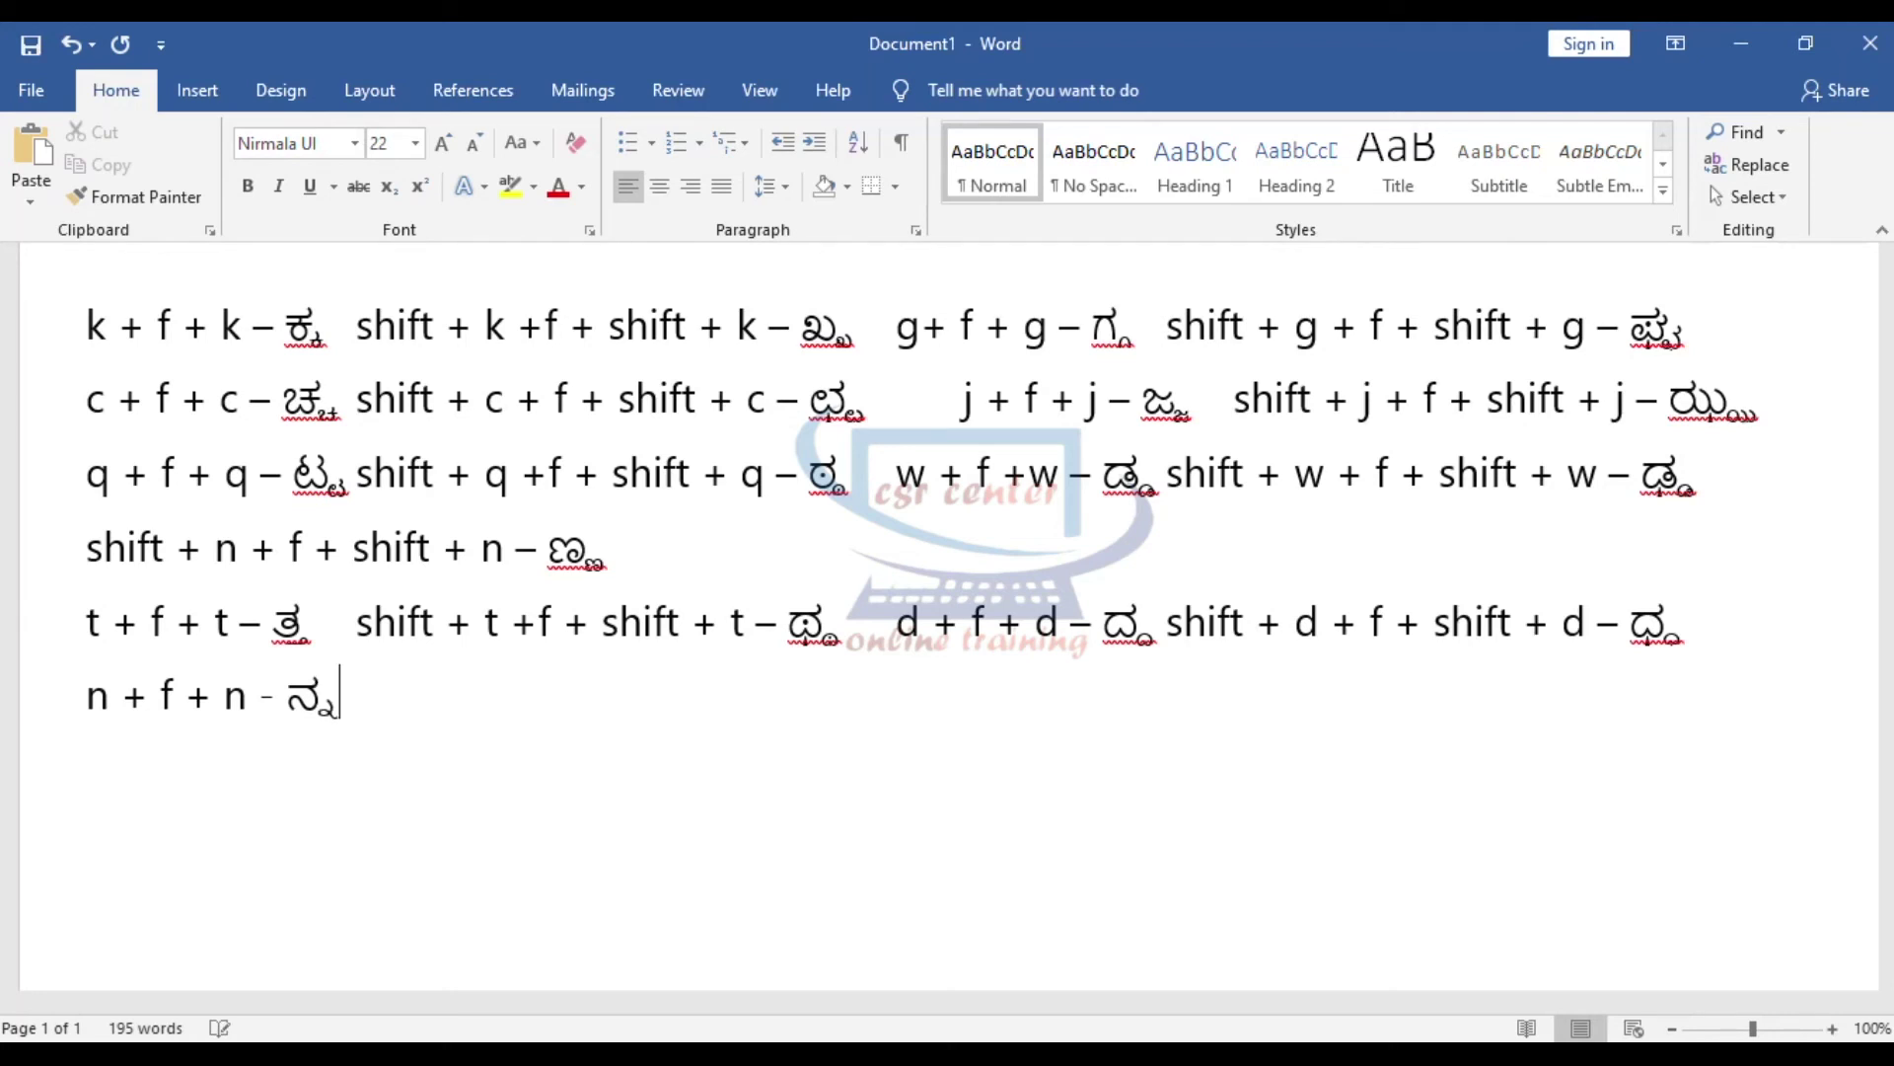
key(Return)
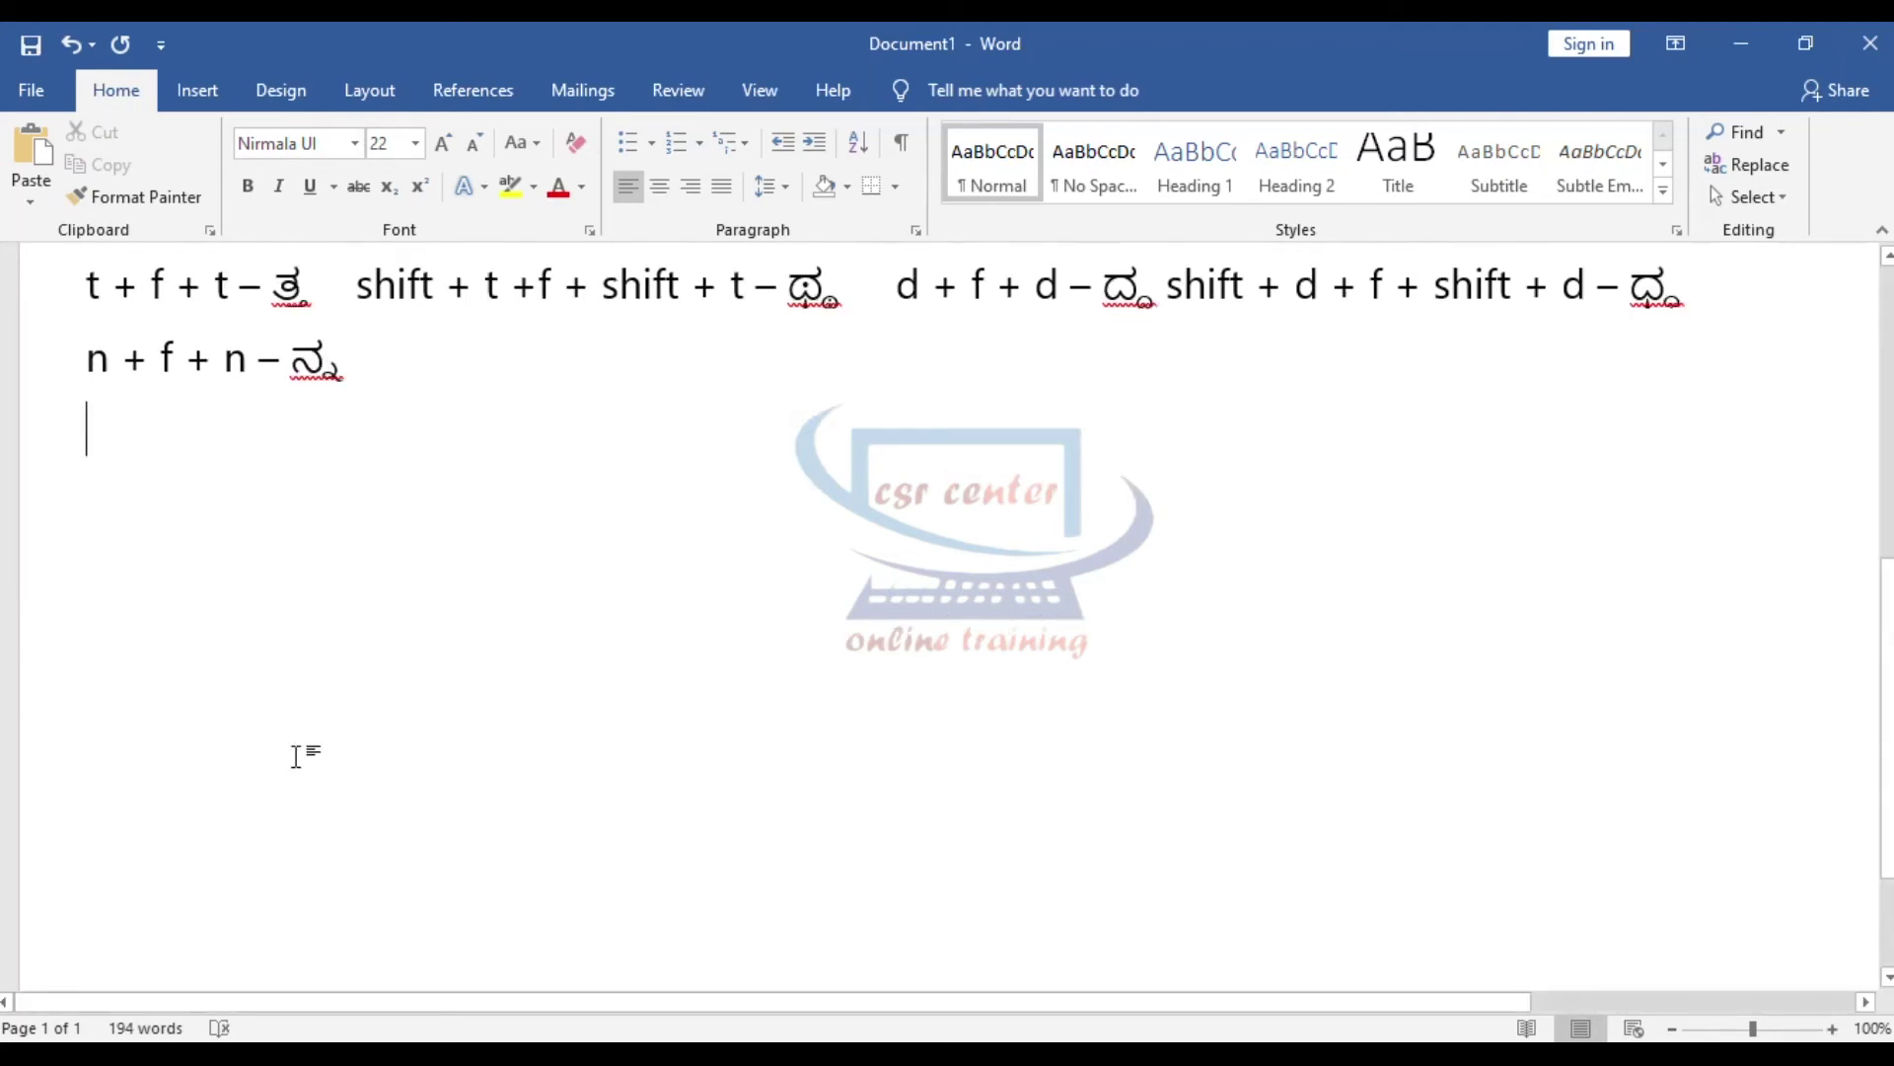
text(p + f + p - ಪ್ಪ)
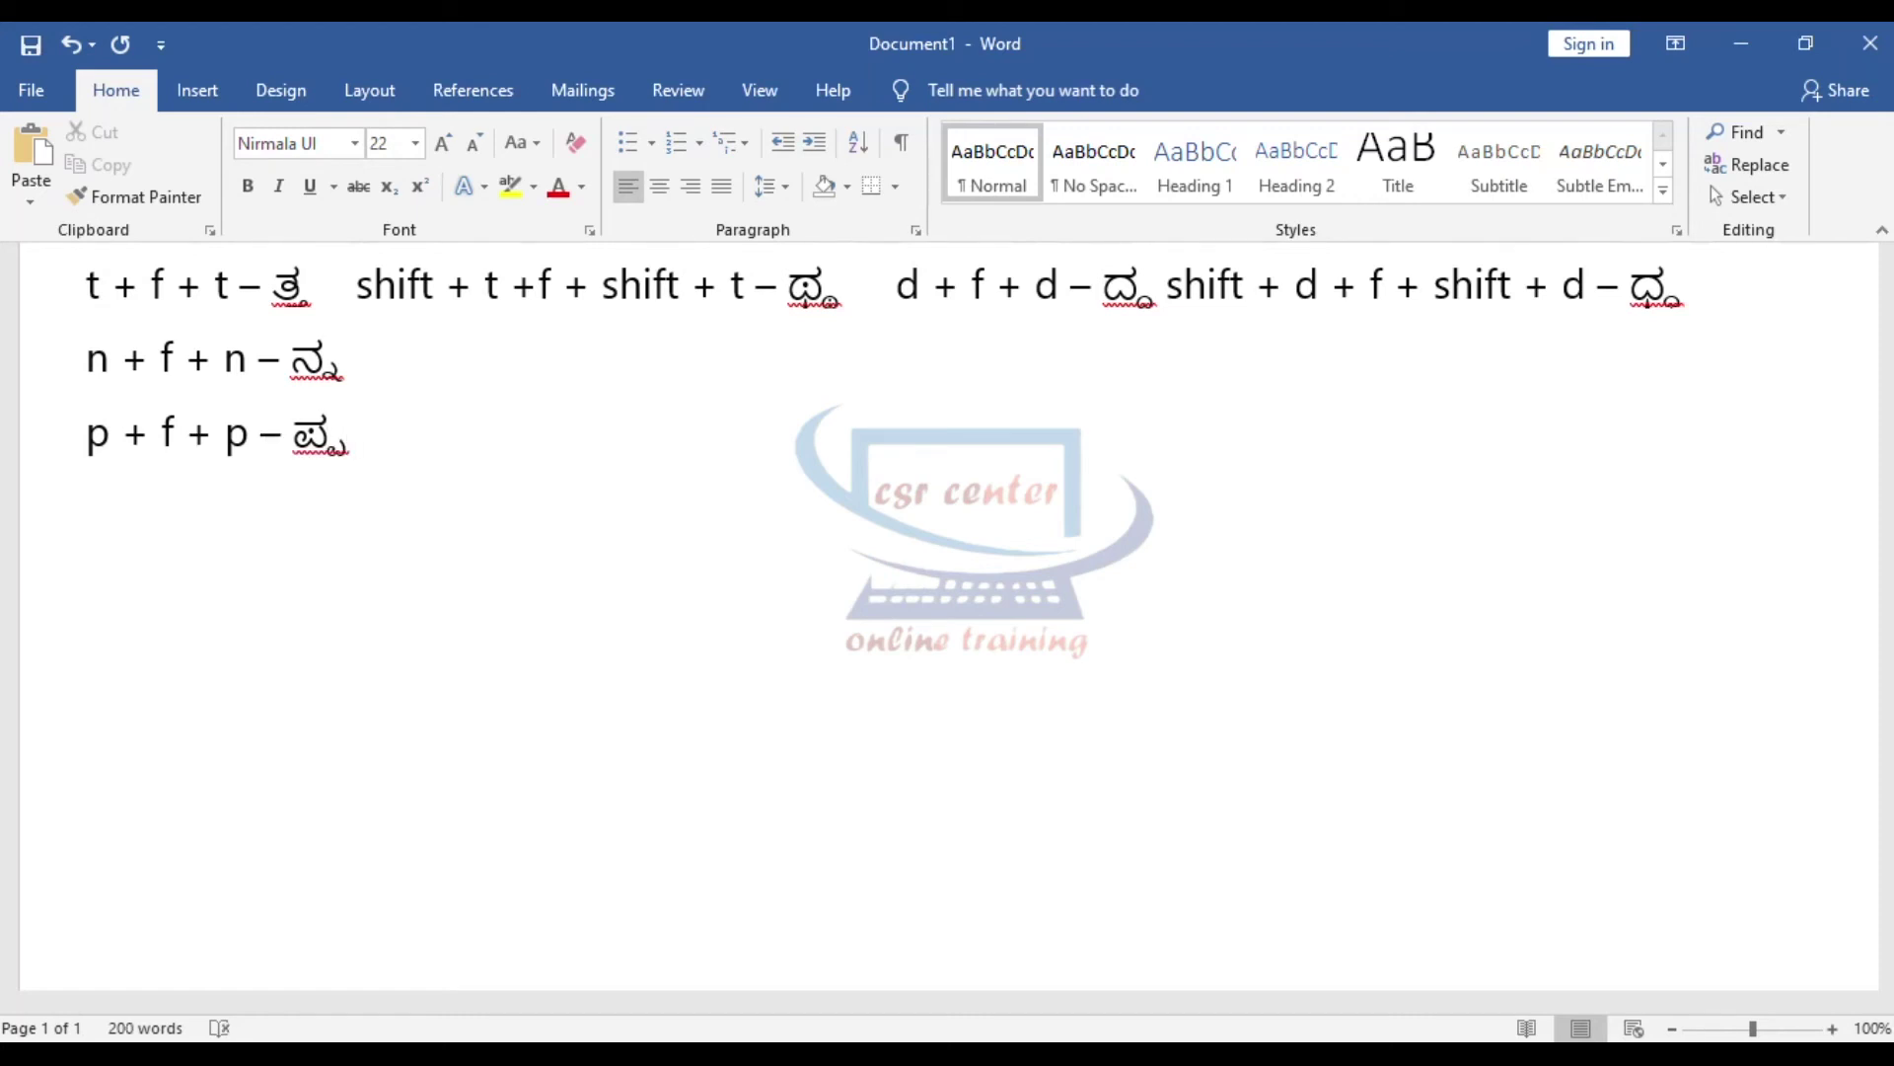
text( shift + p + f )
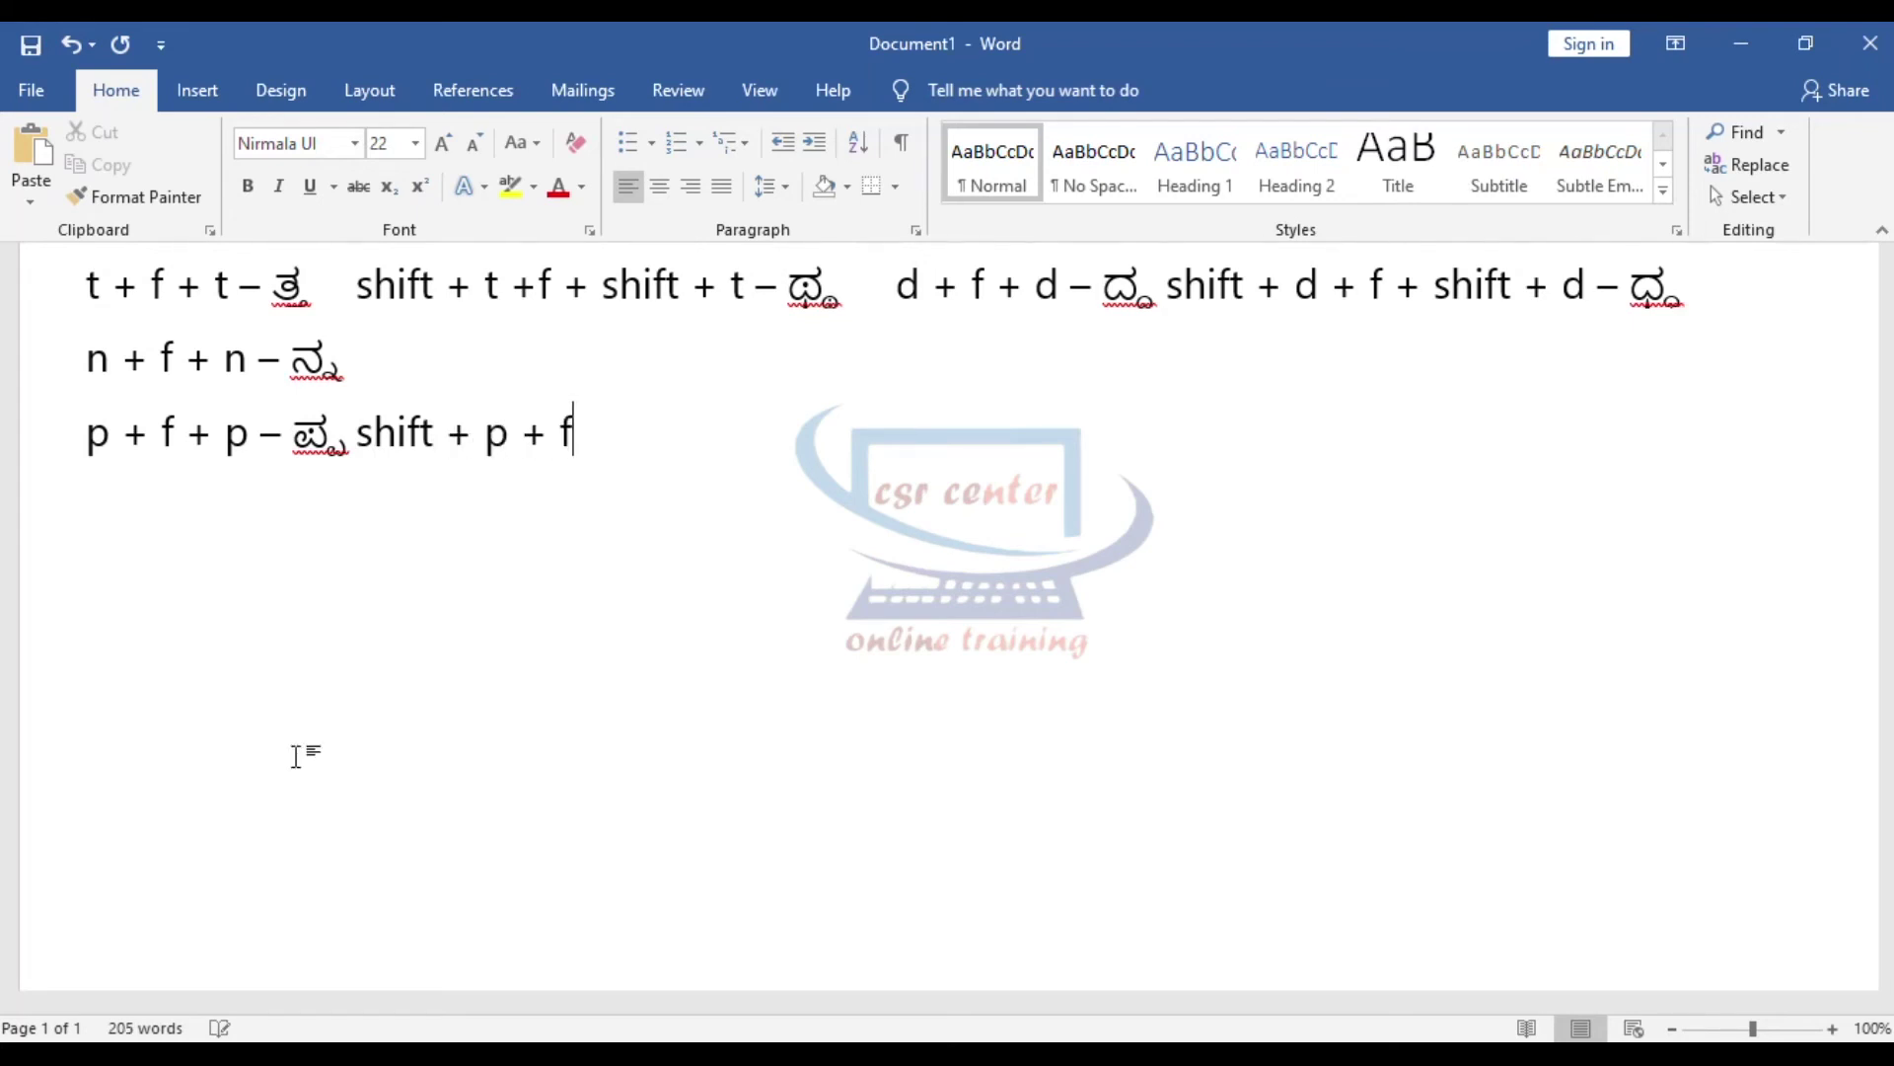
text(+ shift + p - )
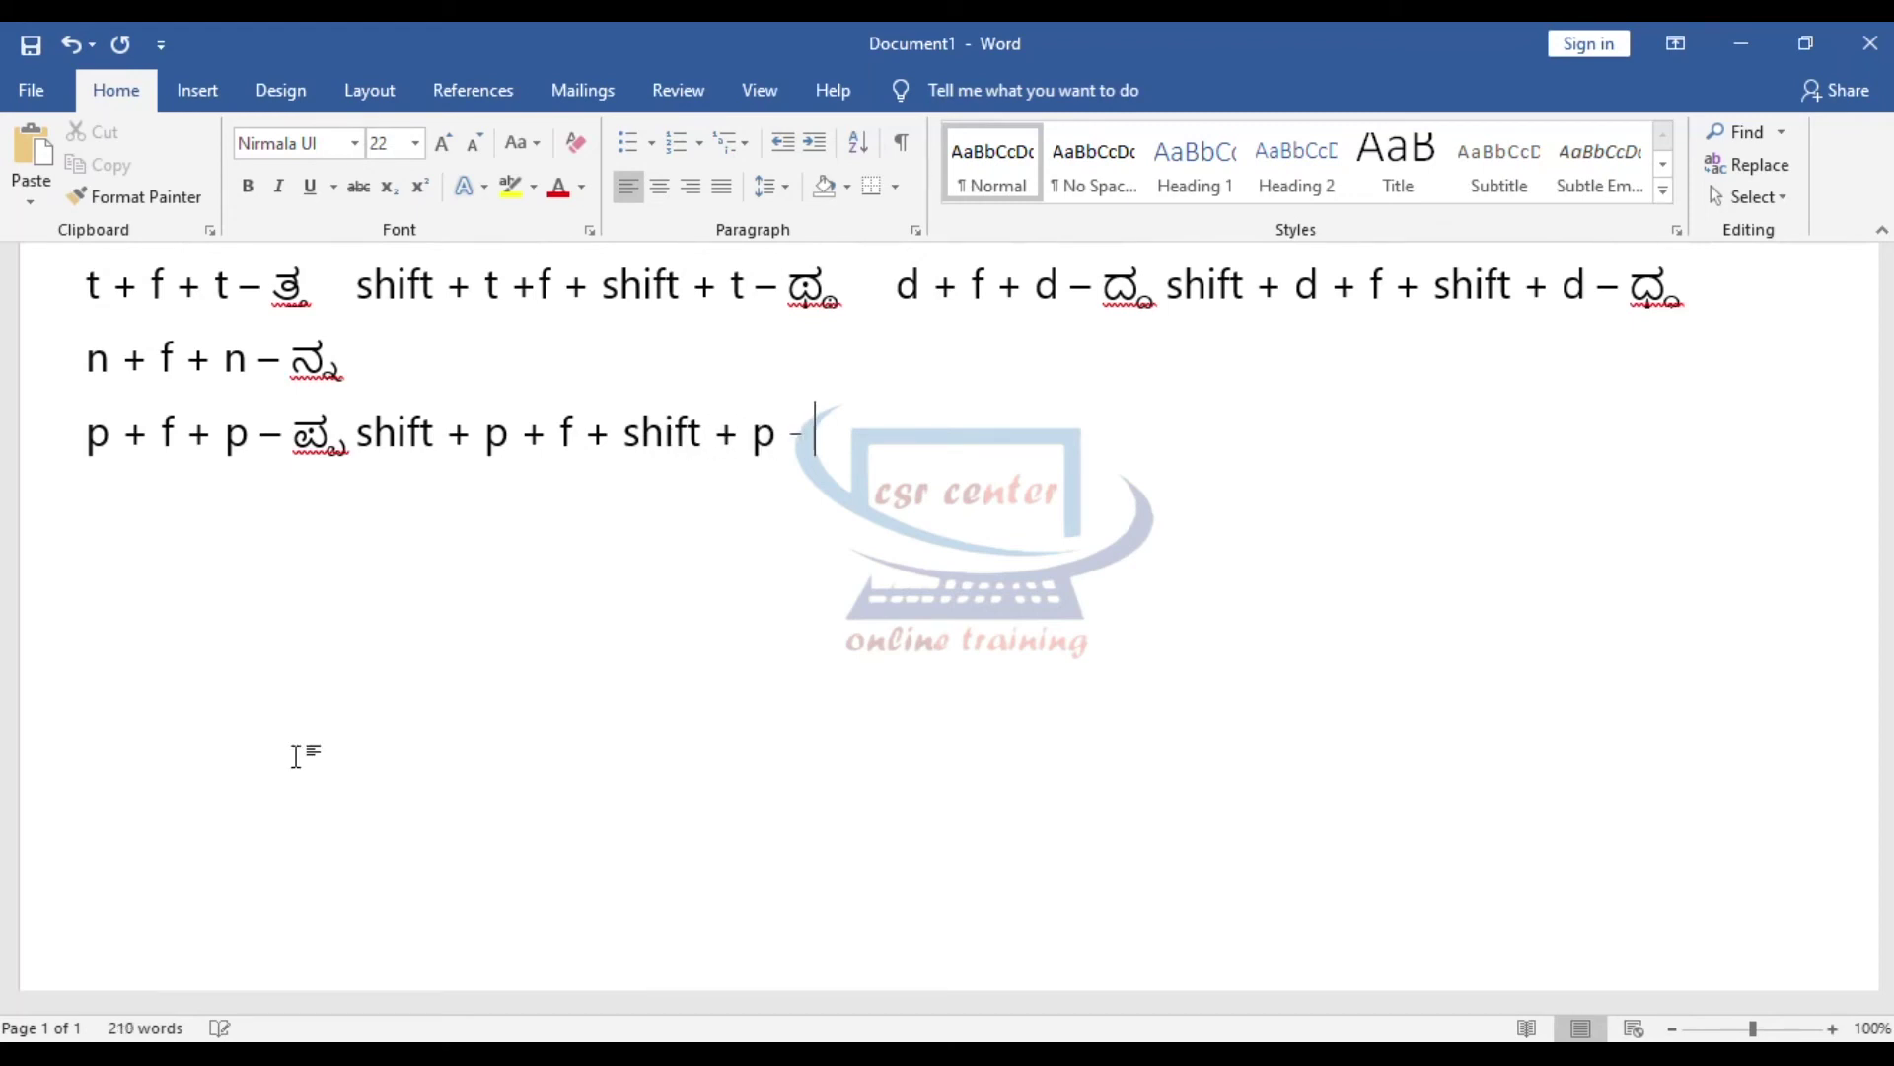
text(P)
text(f)
text(P)
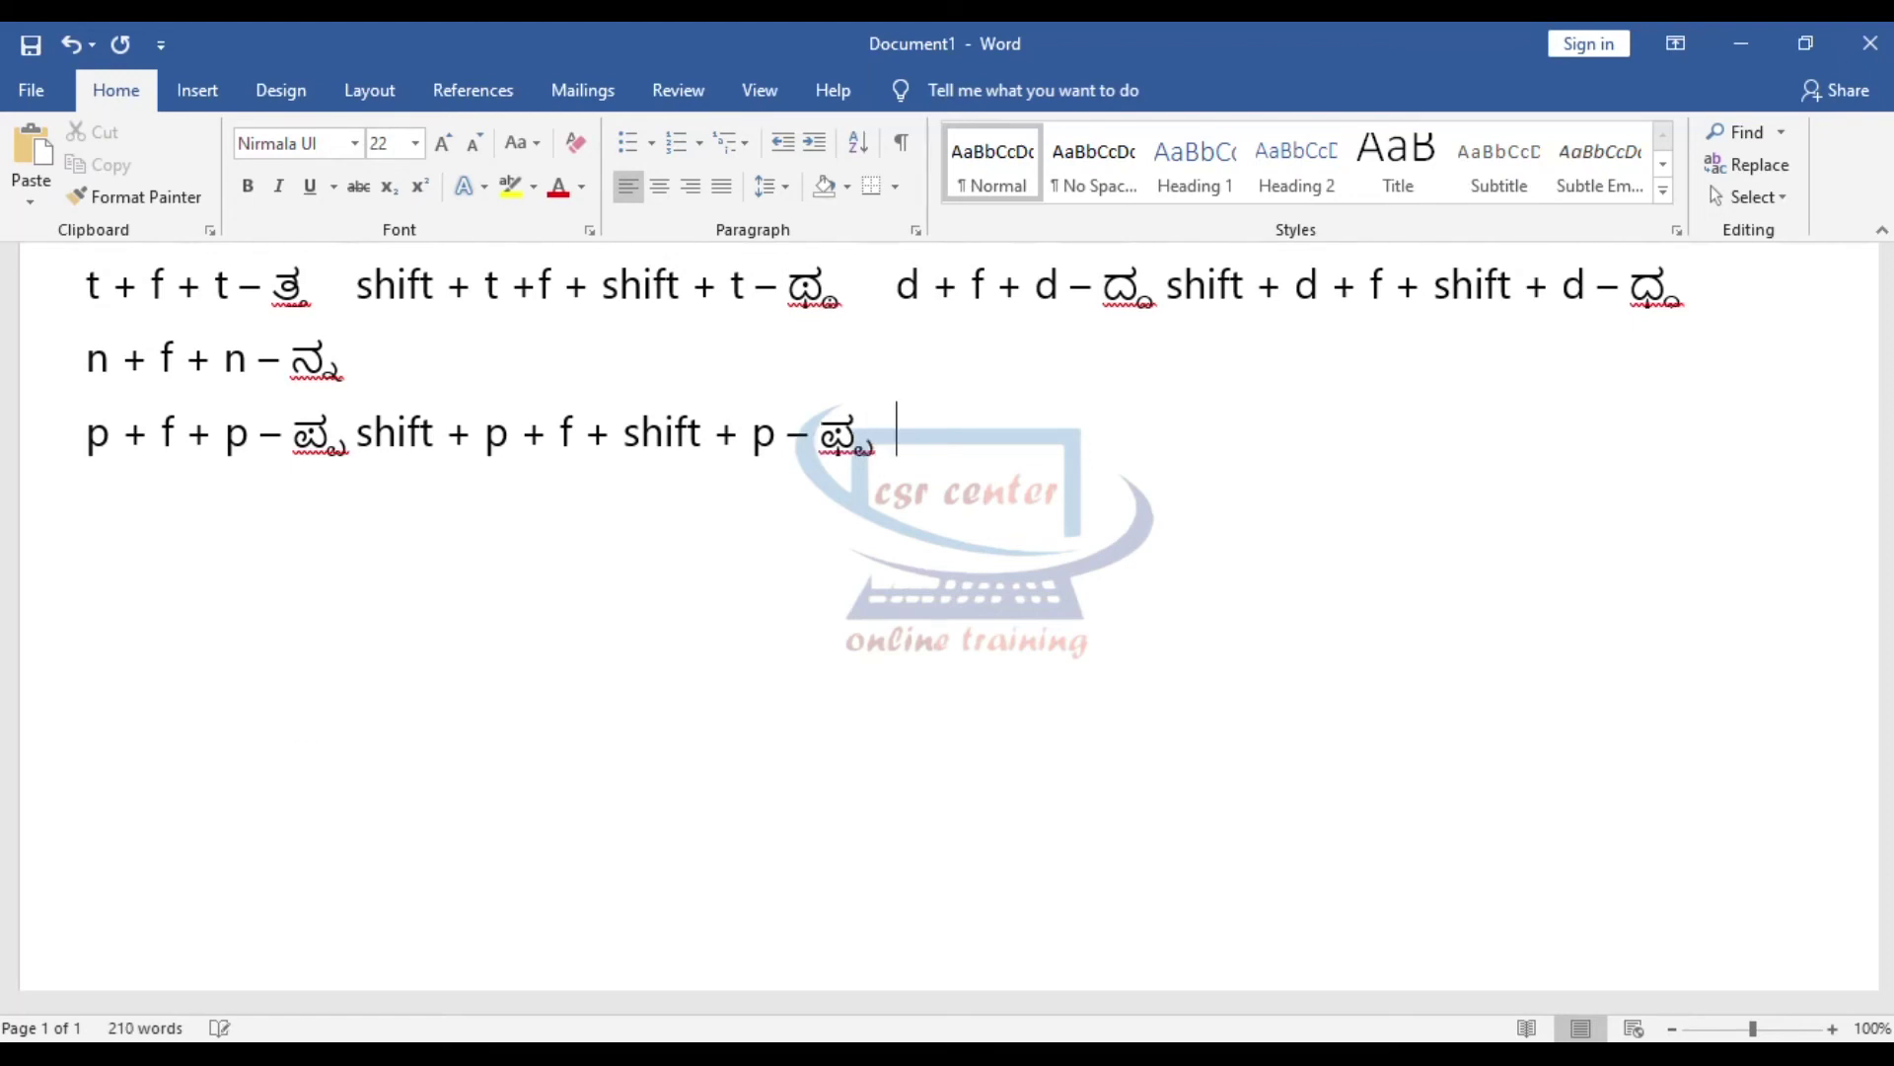
text( b )
text(+ f + b - ಬ್)
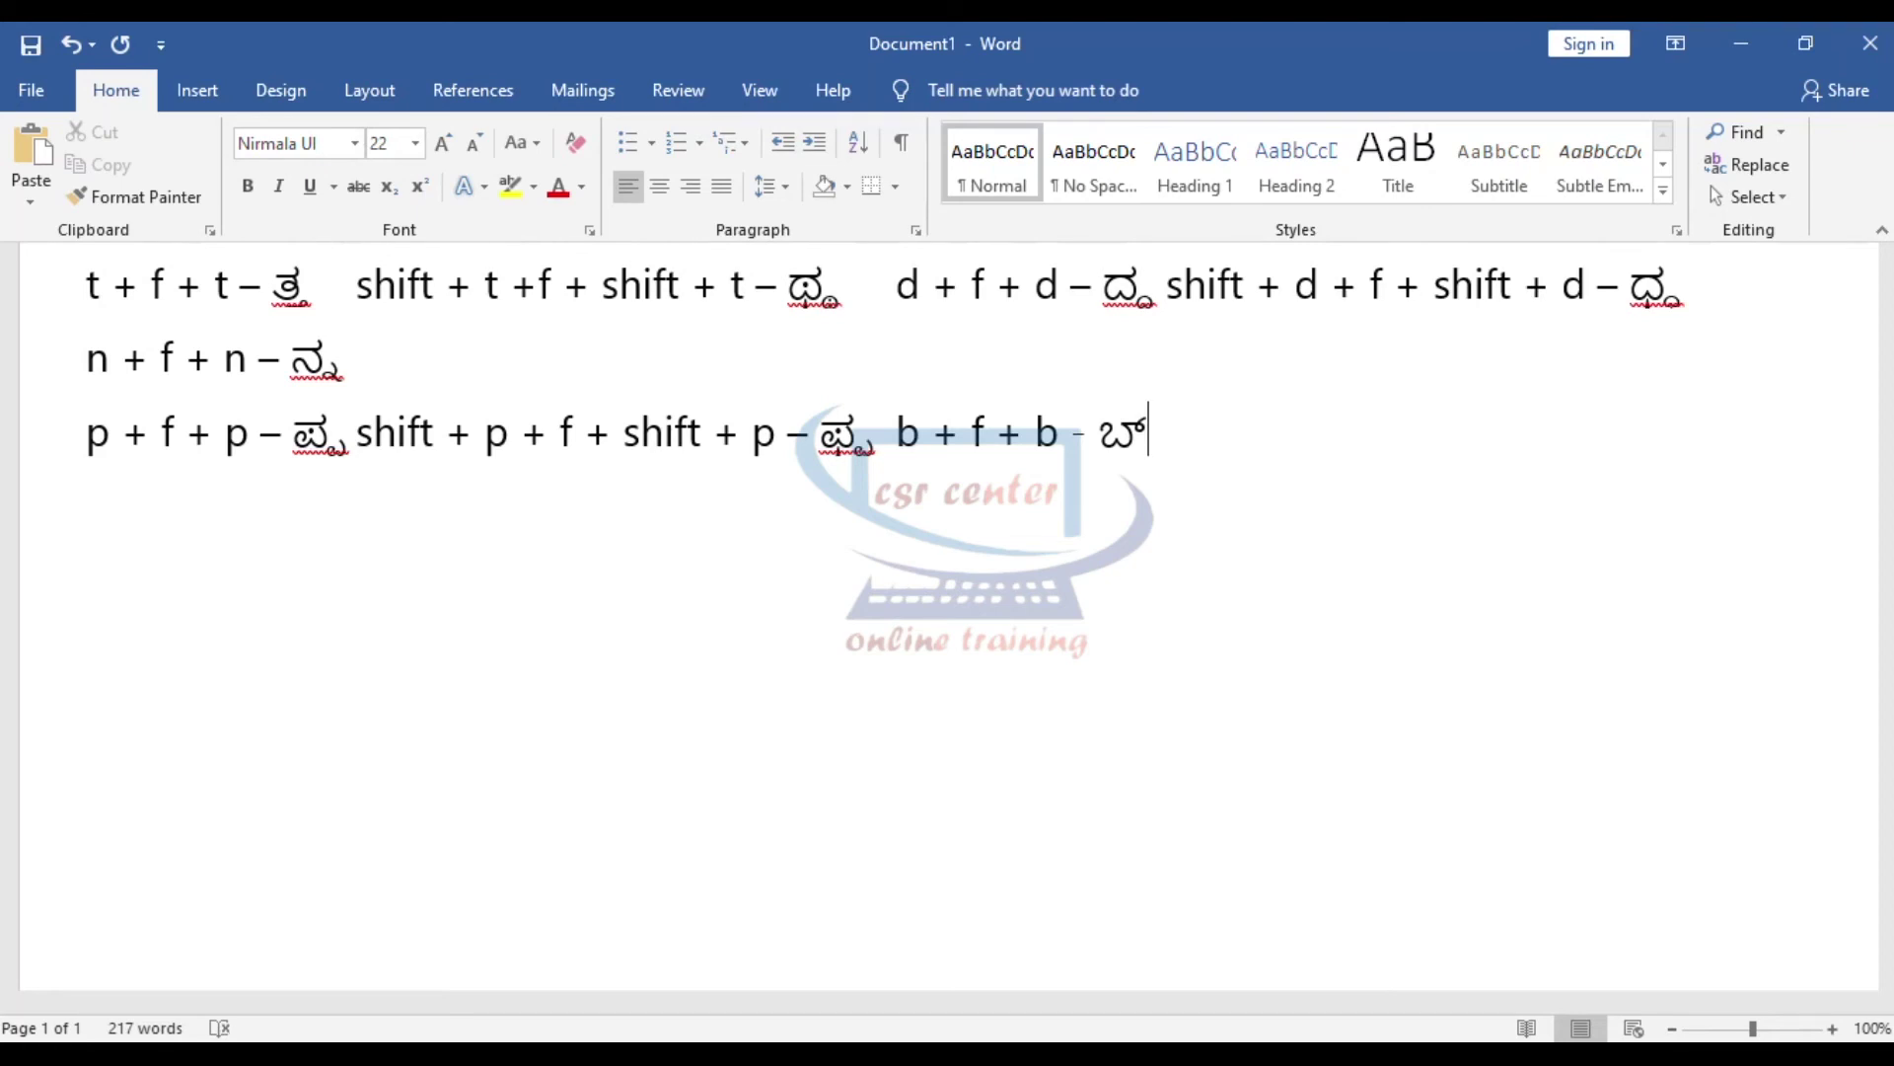
text(ಬ)
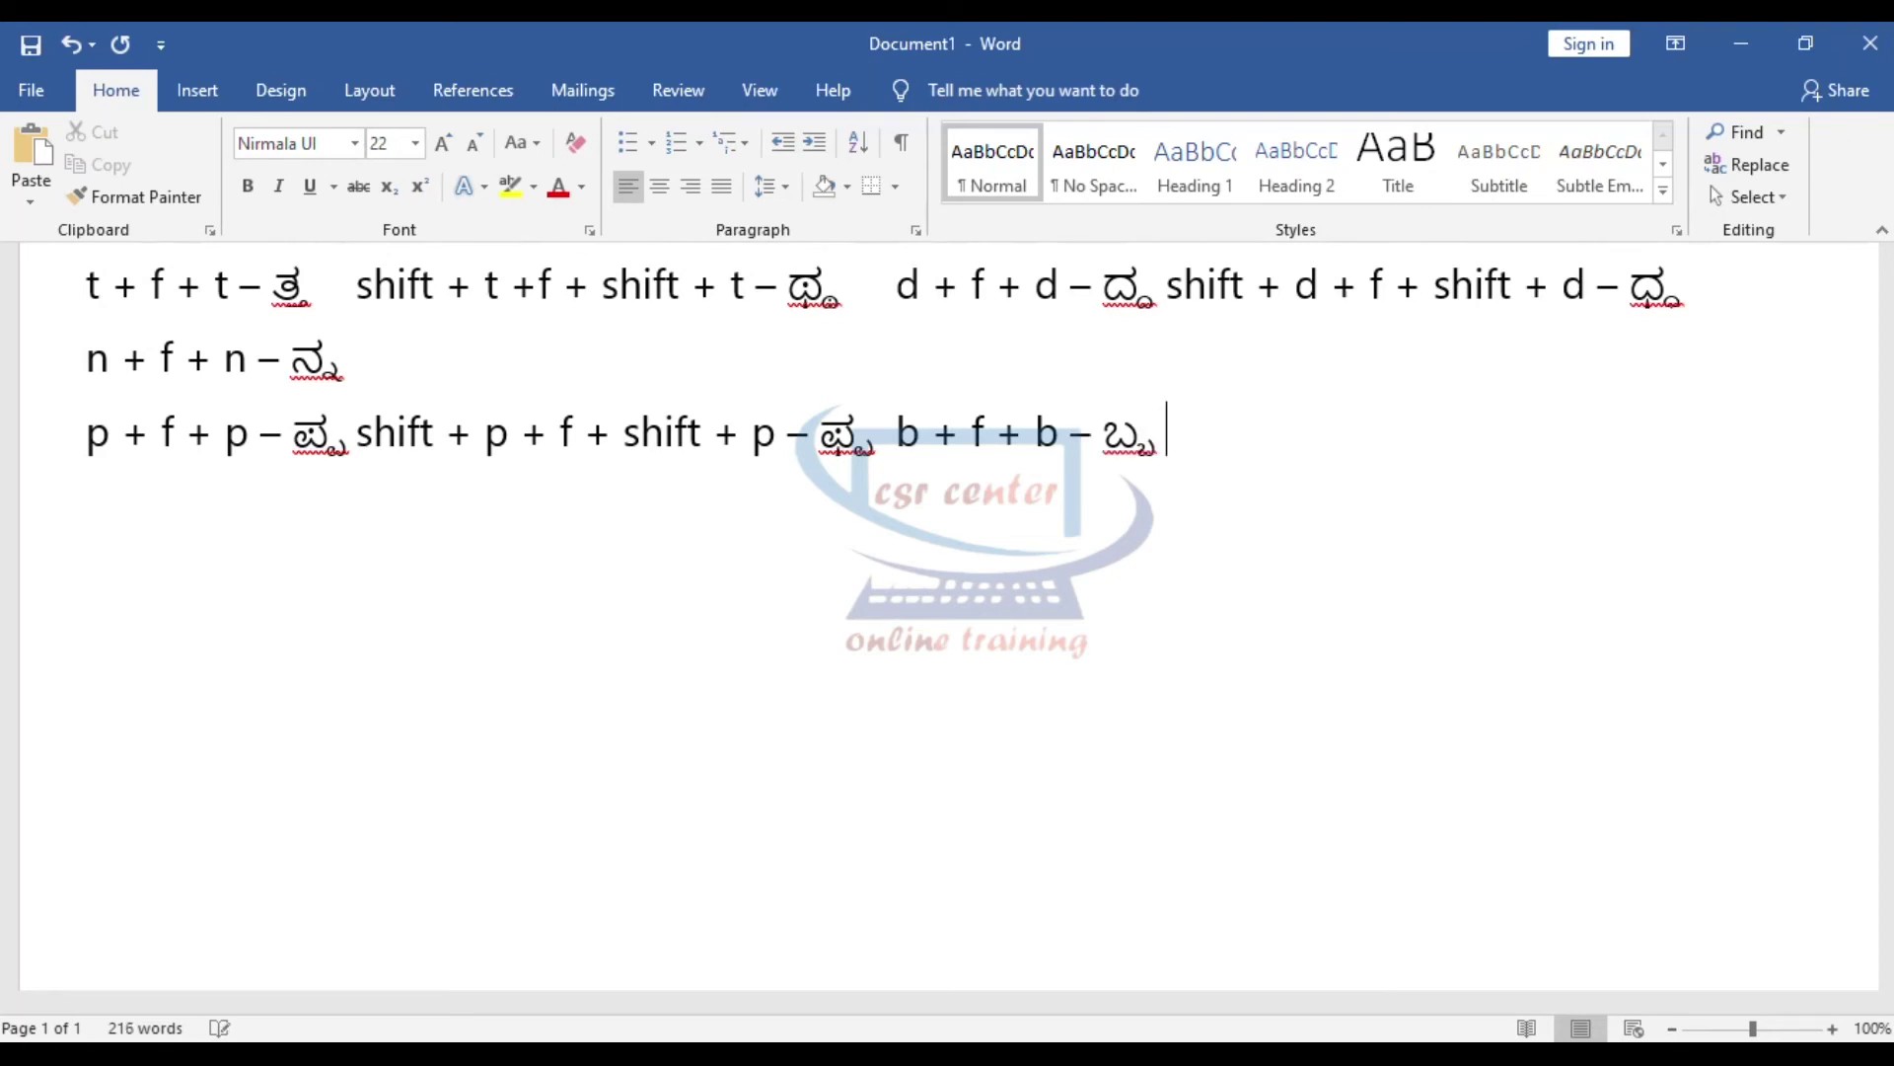
text( shift + b + f )
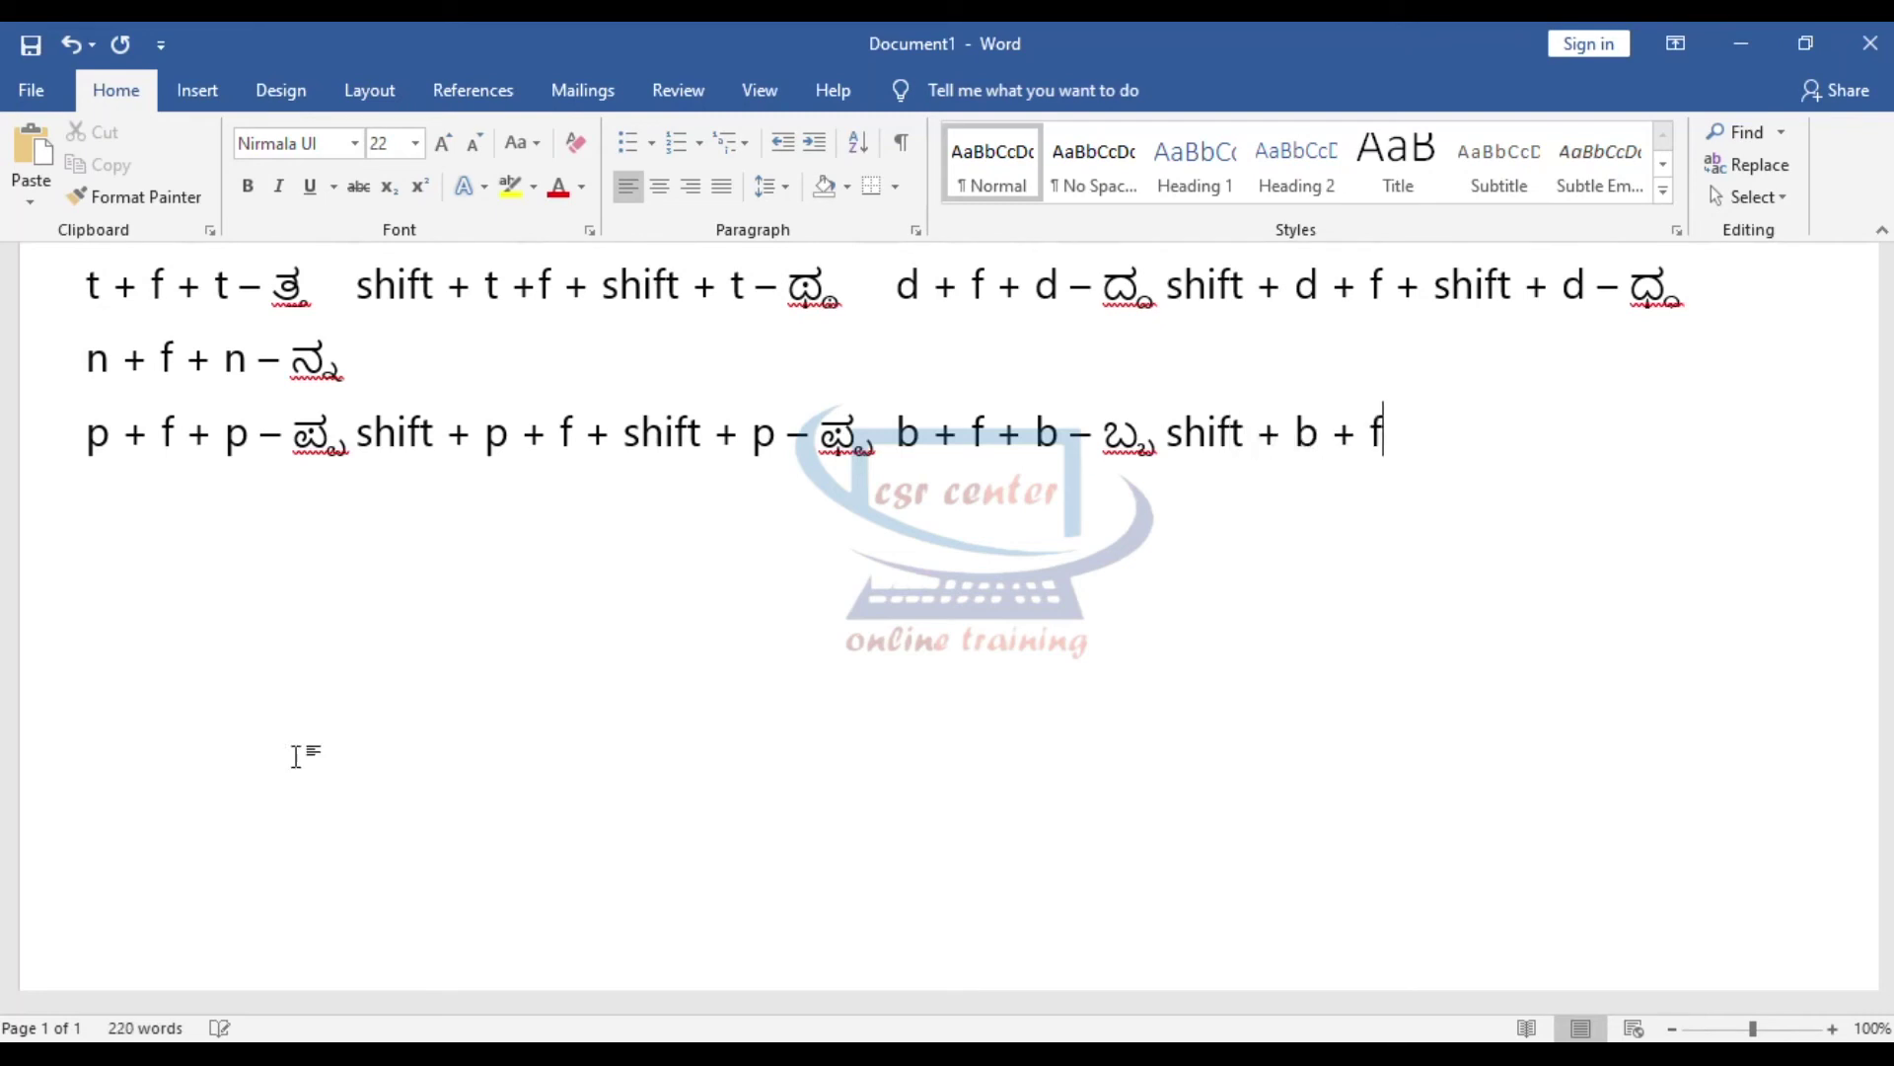
text(+ shift + b - ಭ)
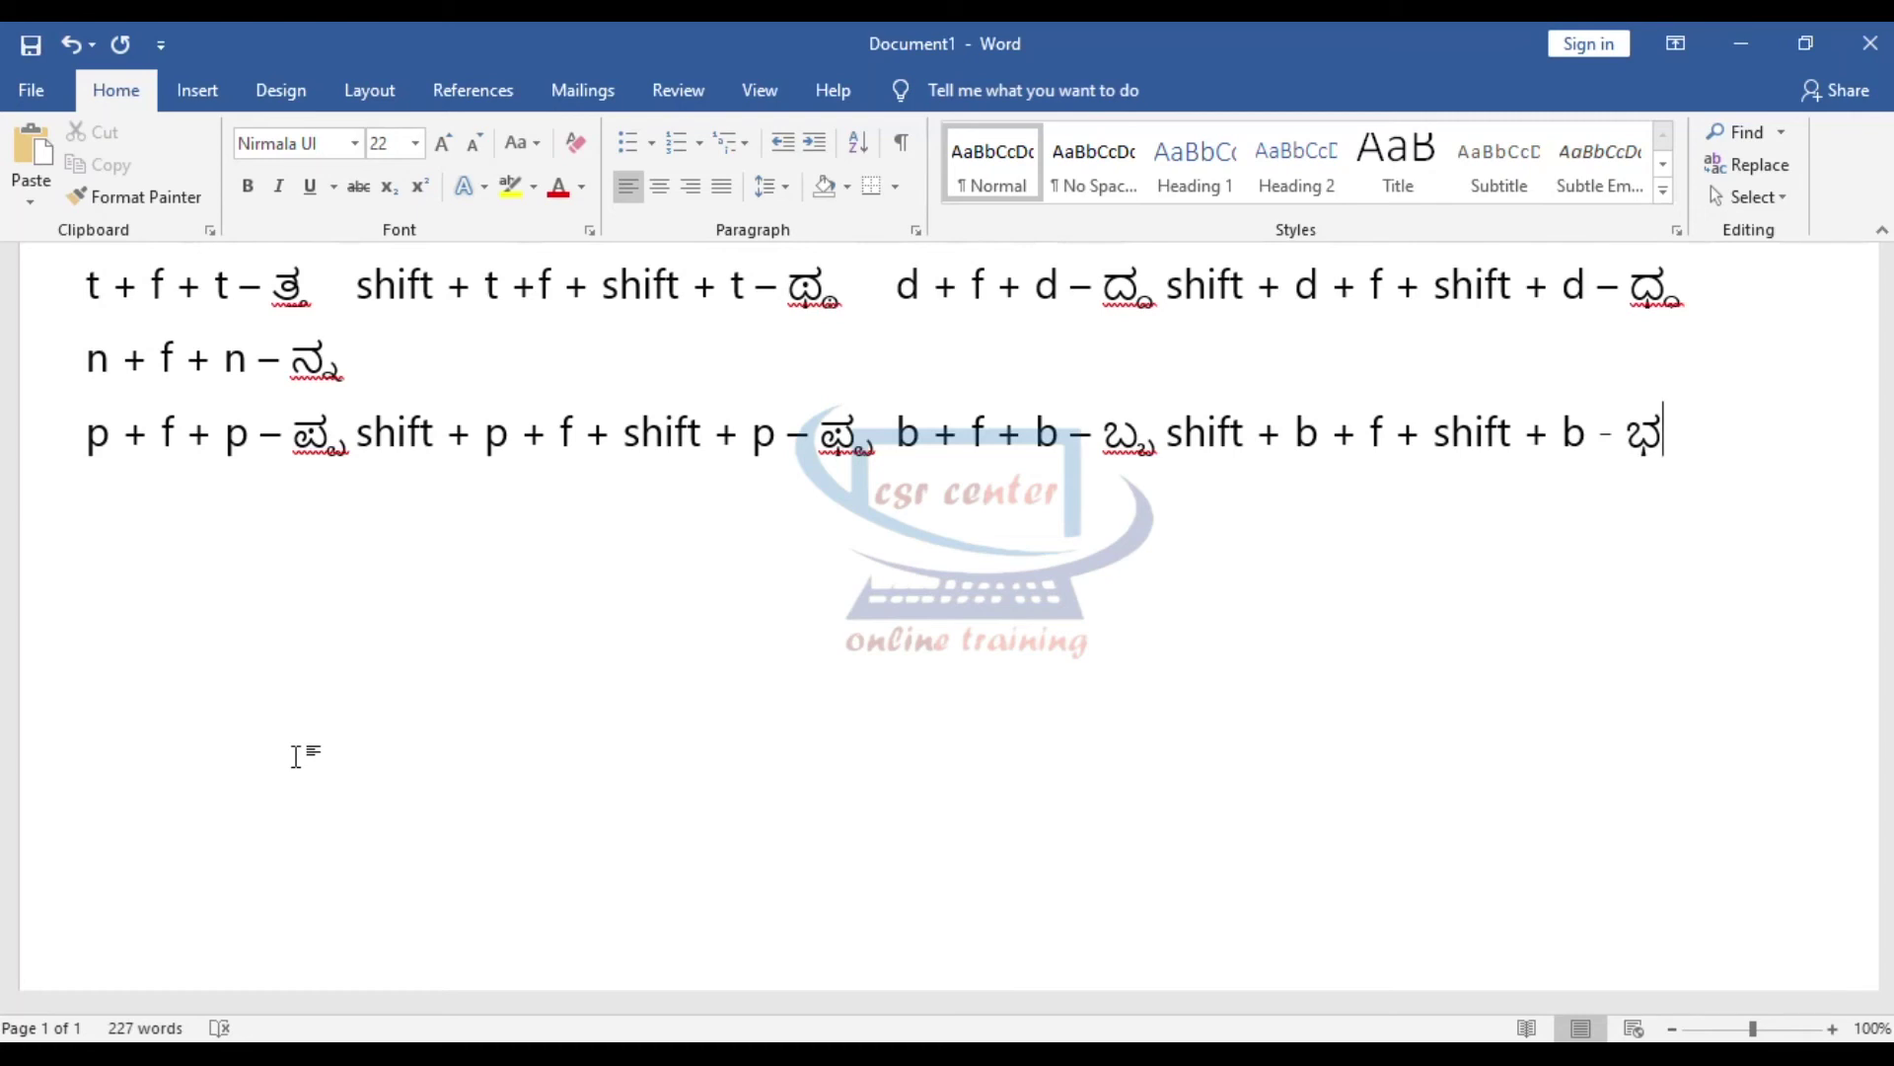
text(್)
text(ಬ)
- Start a new line after the shift + b + f + shift + b – ಭ್ಬ entry
key(Return)
- Type m + f + m – ಮ್ಮ, then on a new line the y, r, l and v doubled-letter combinations
text(m + )
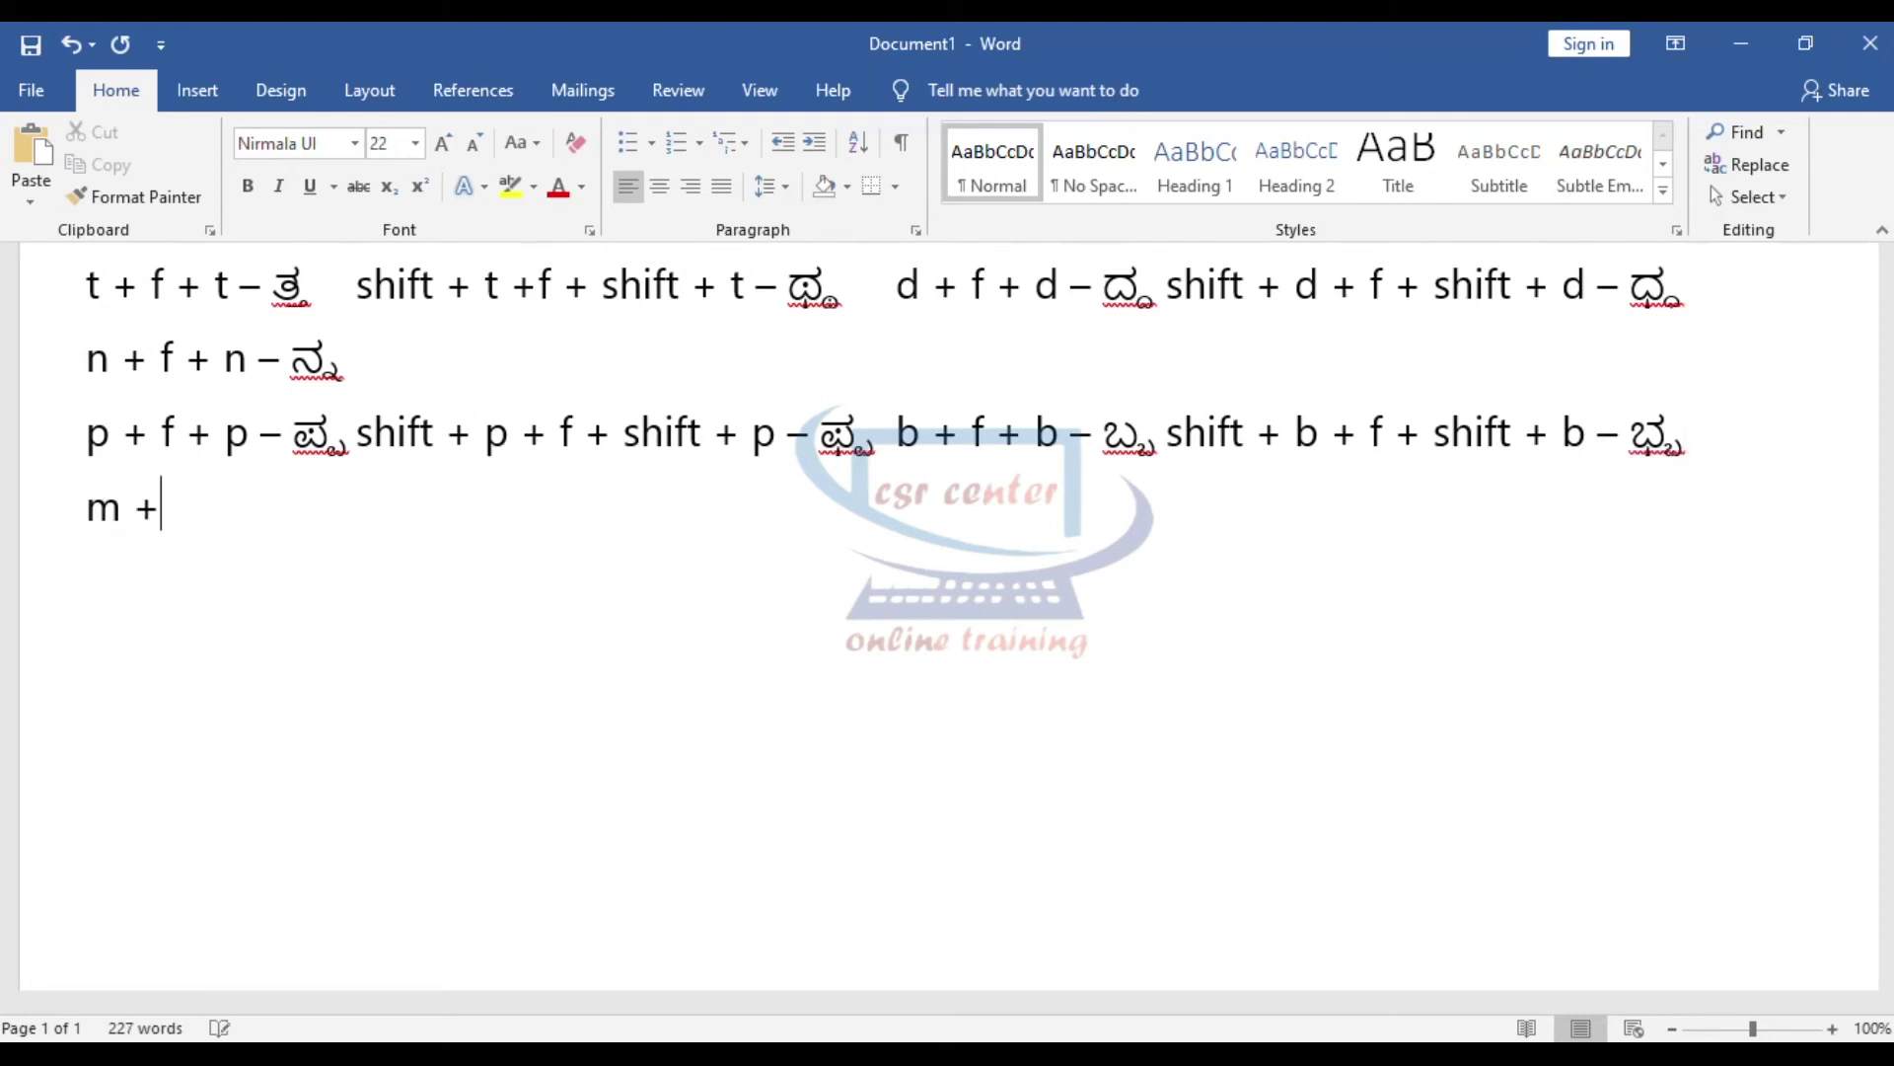
text(f + m - ಮ್ಮ)
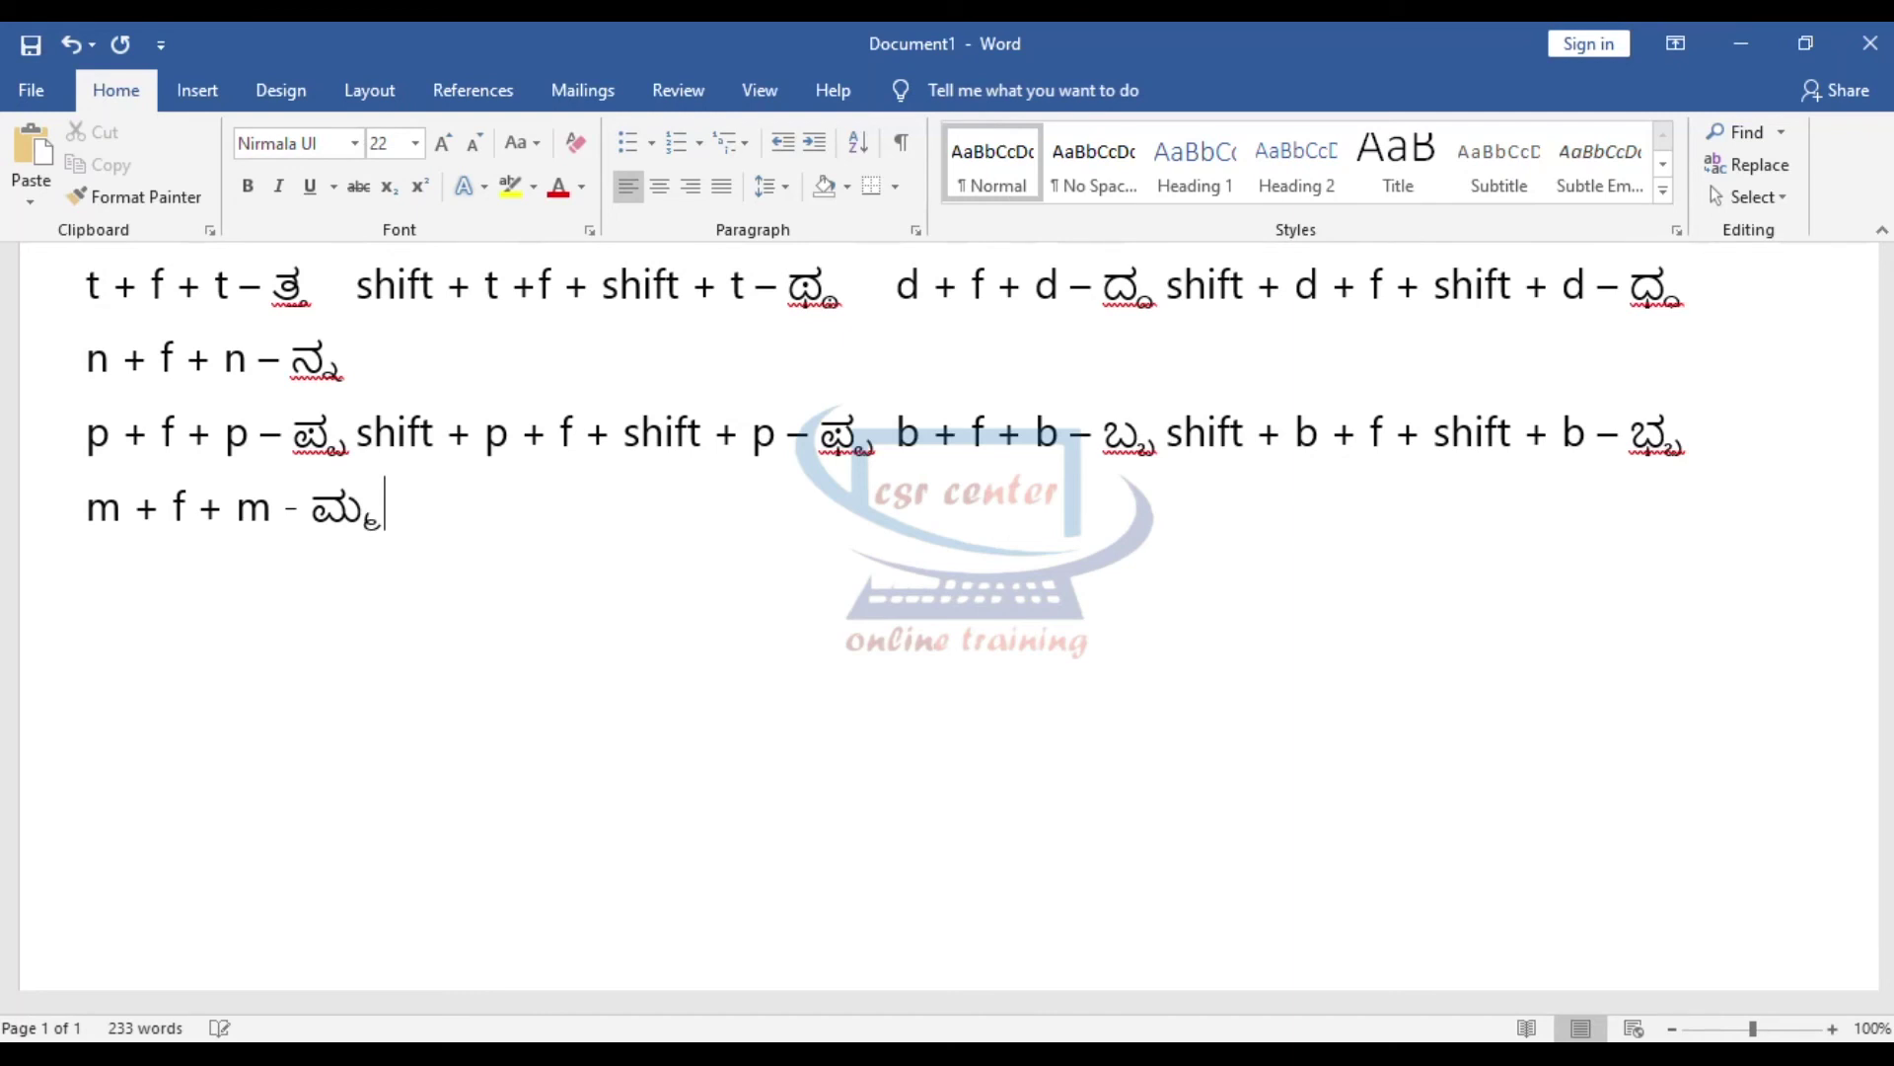
key(Return)
text(y + f +)
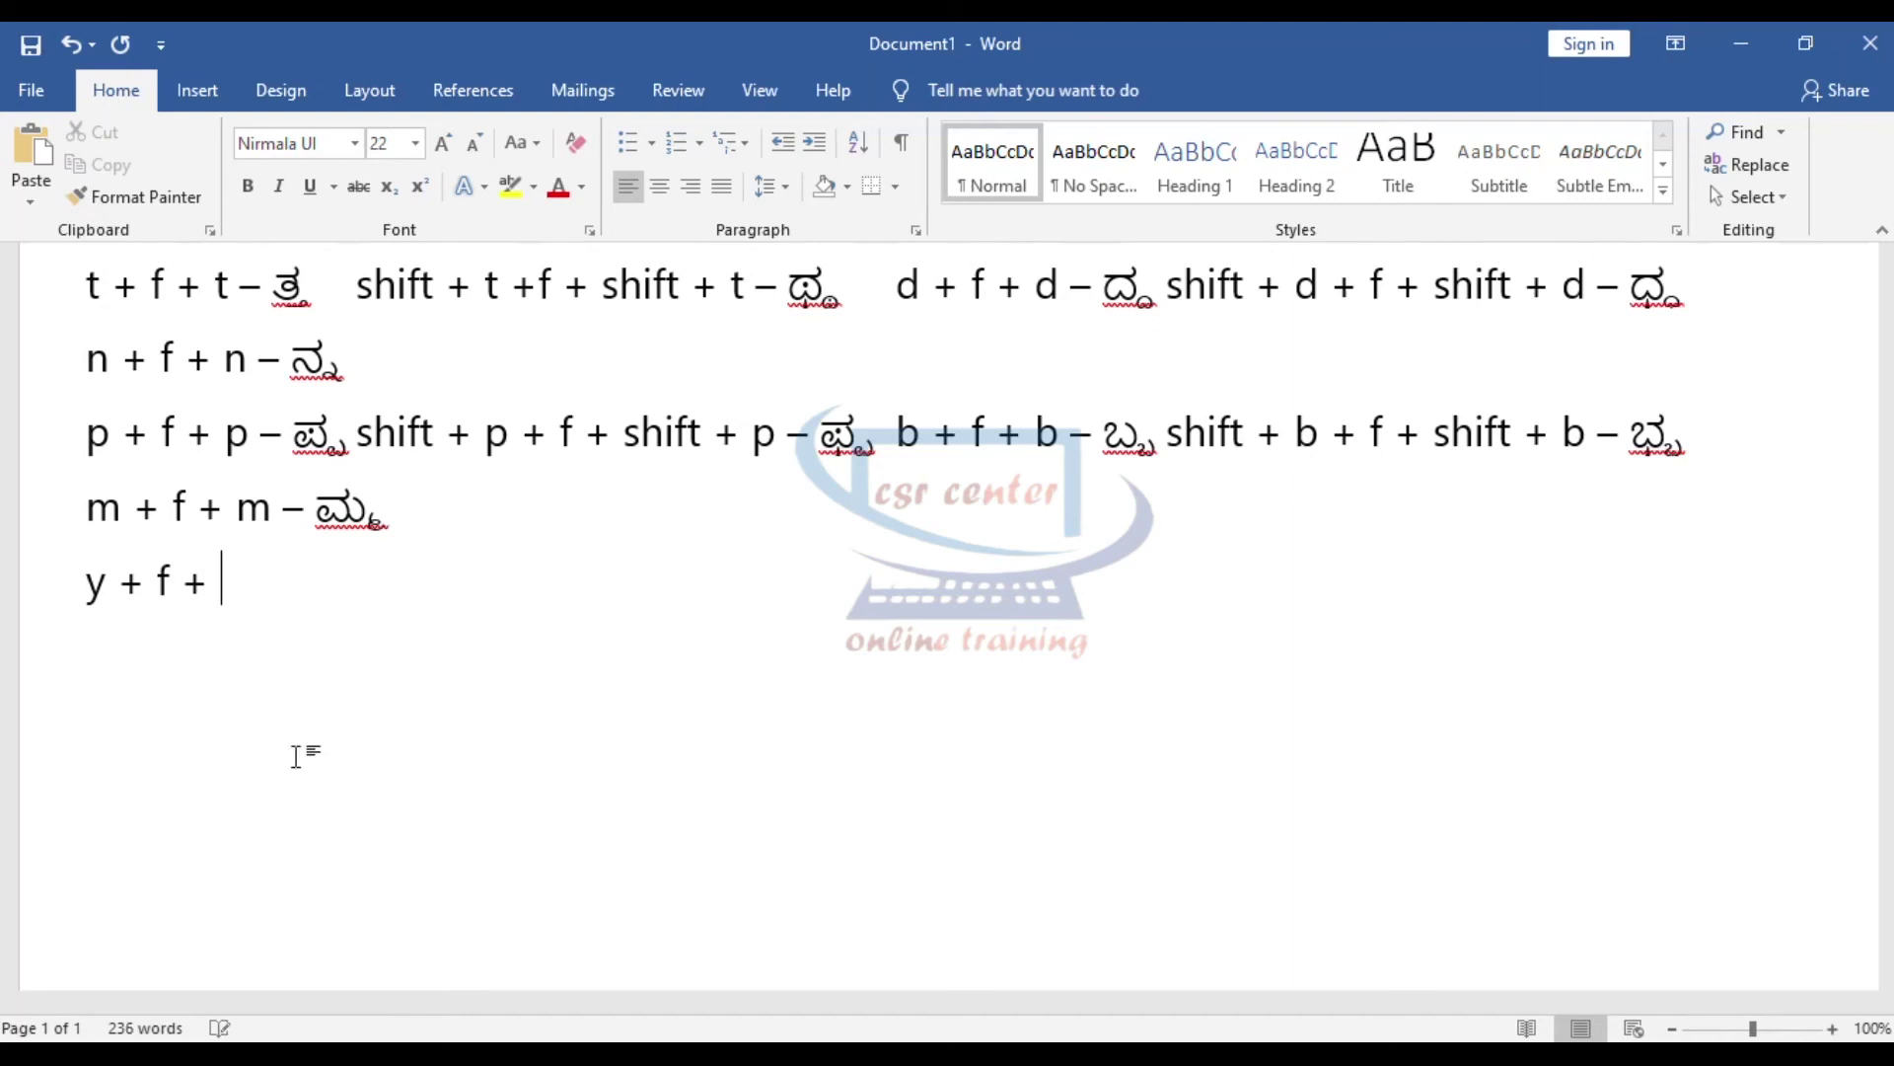
text( y -ಯ್)
text(ಯ)
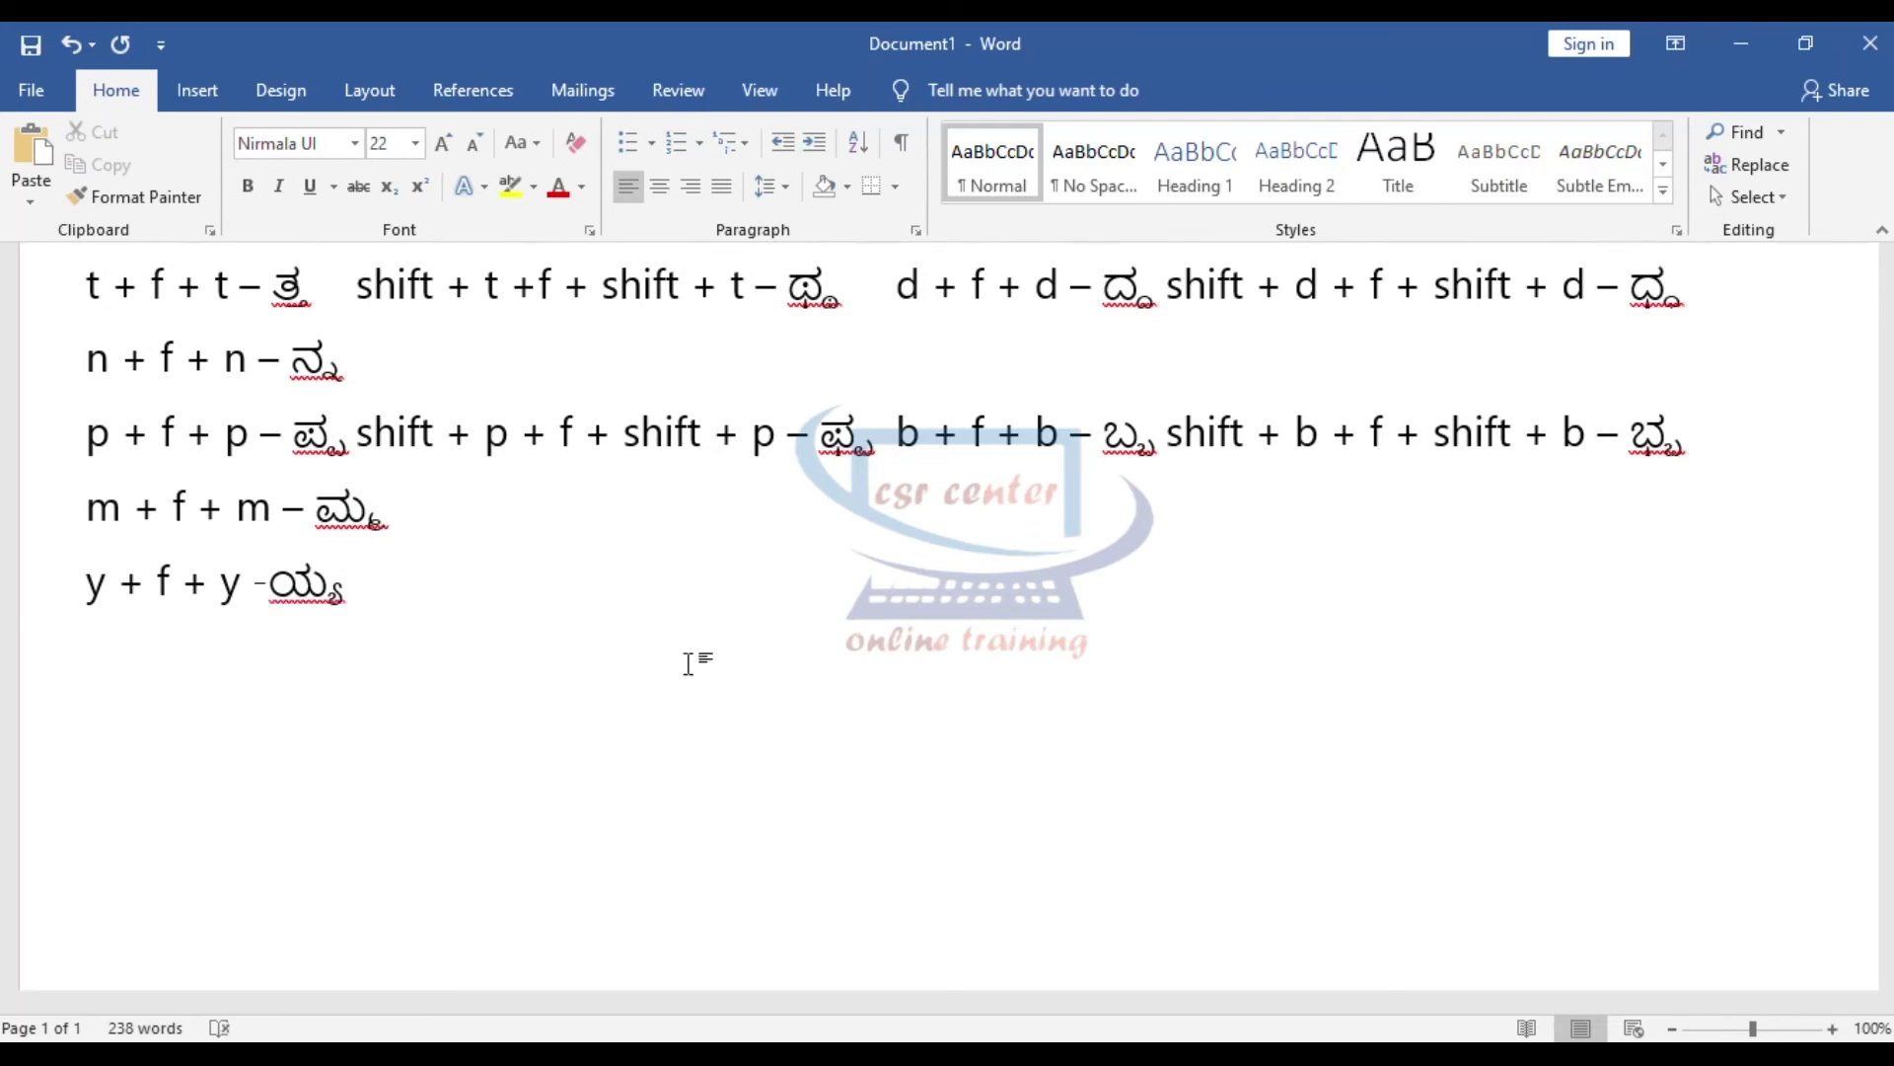
text( r)
text( + shift + f )
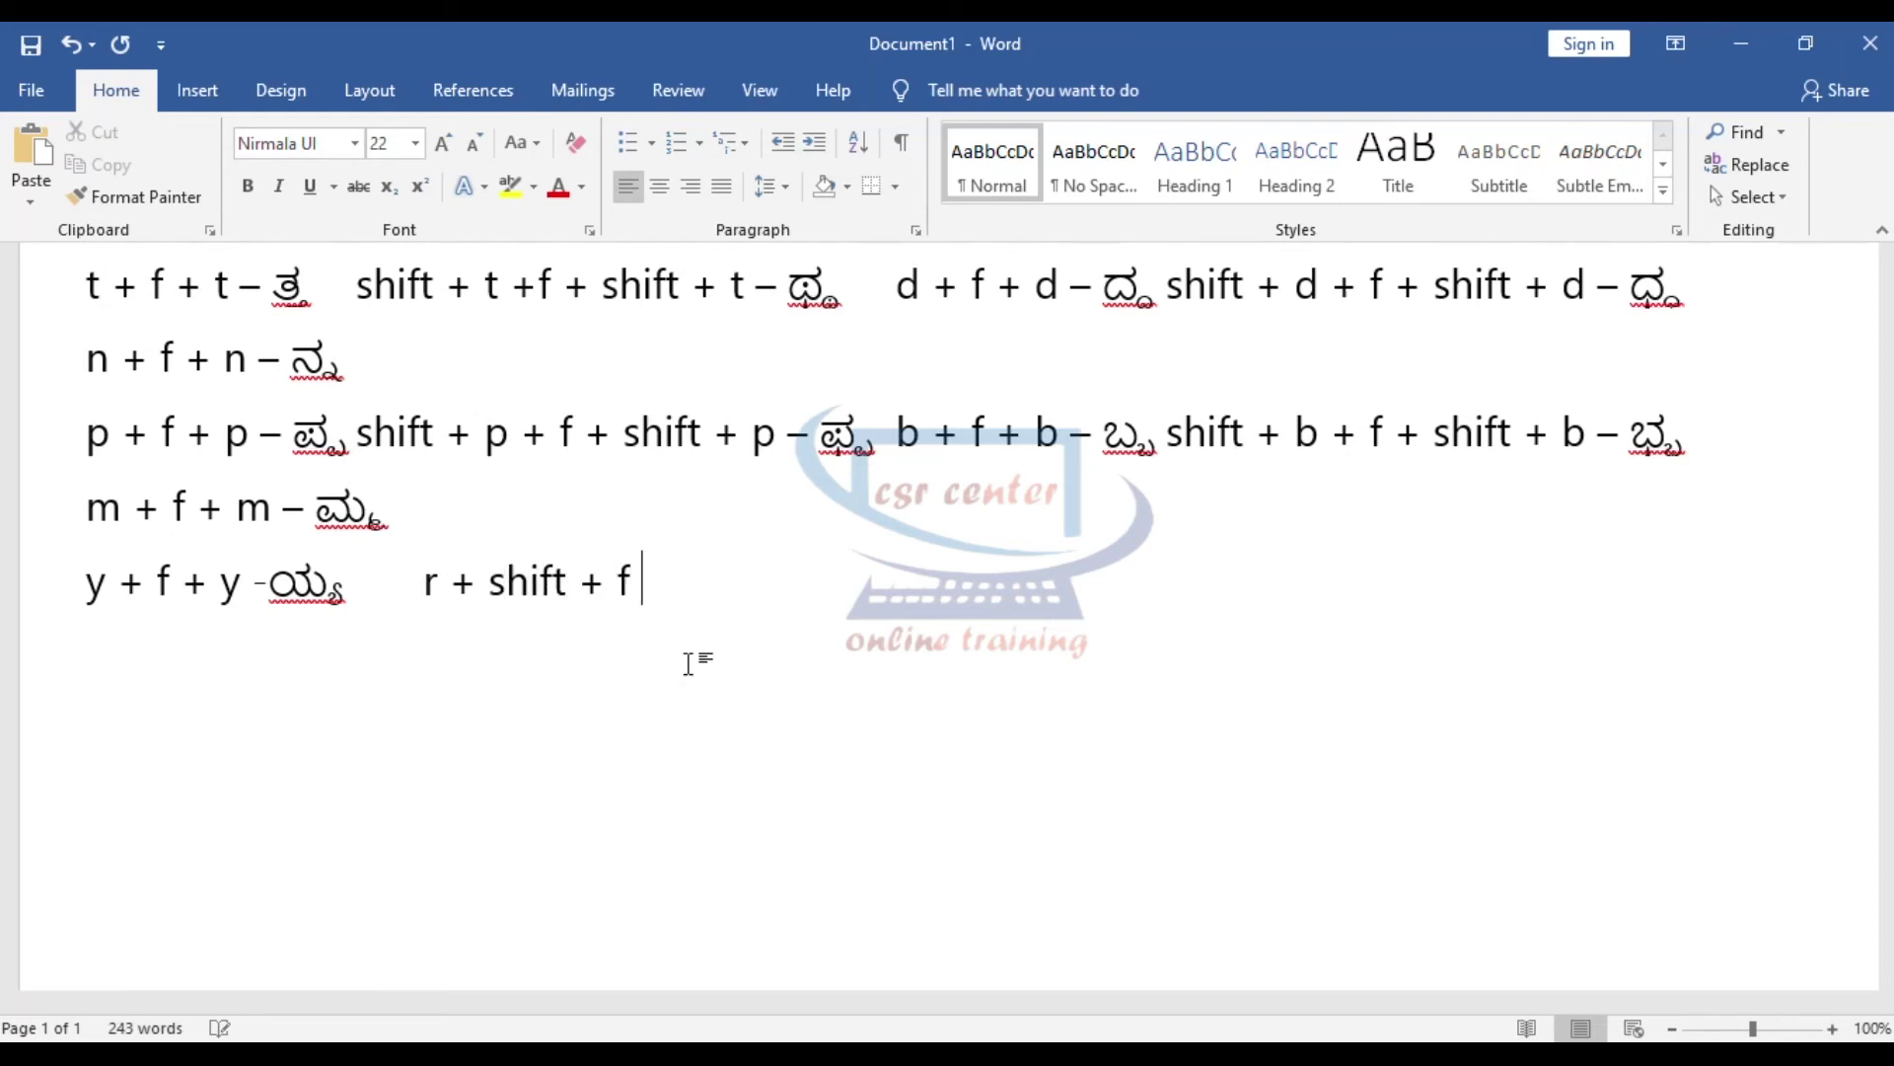
text(+ )
text(r)
text( - ರ)
text(್)
text(ರ)
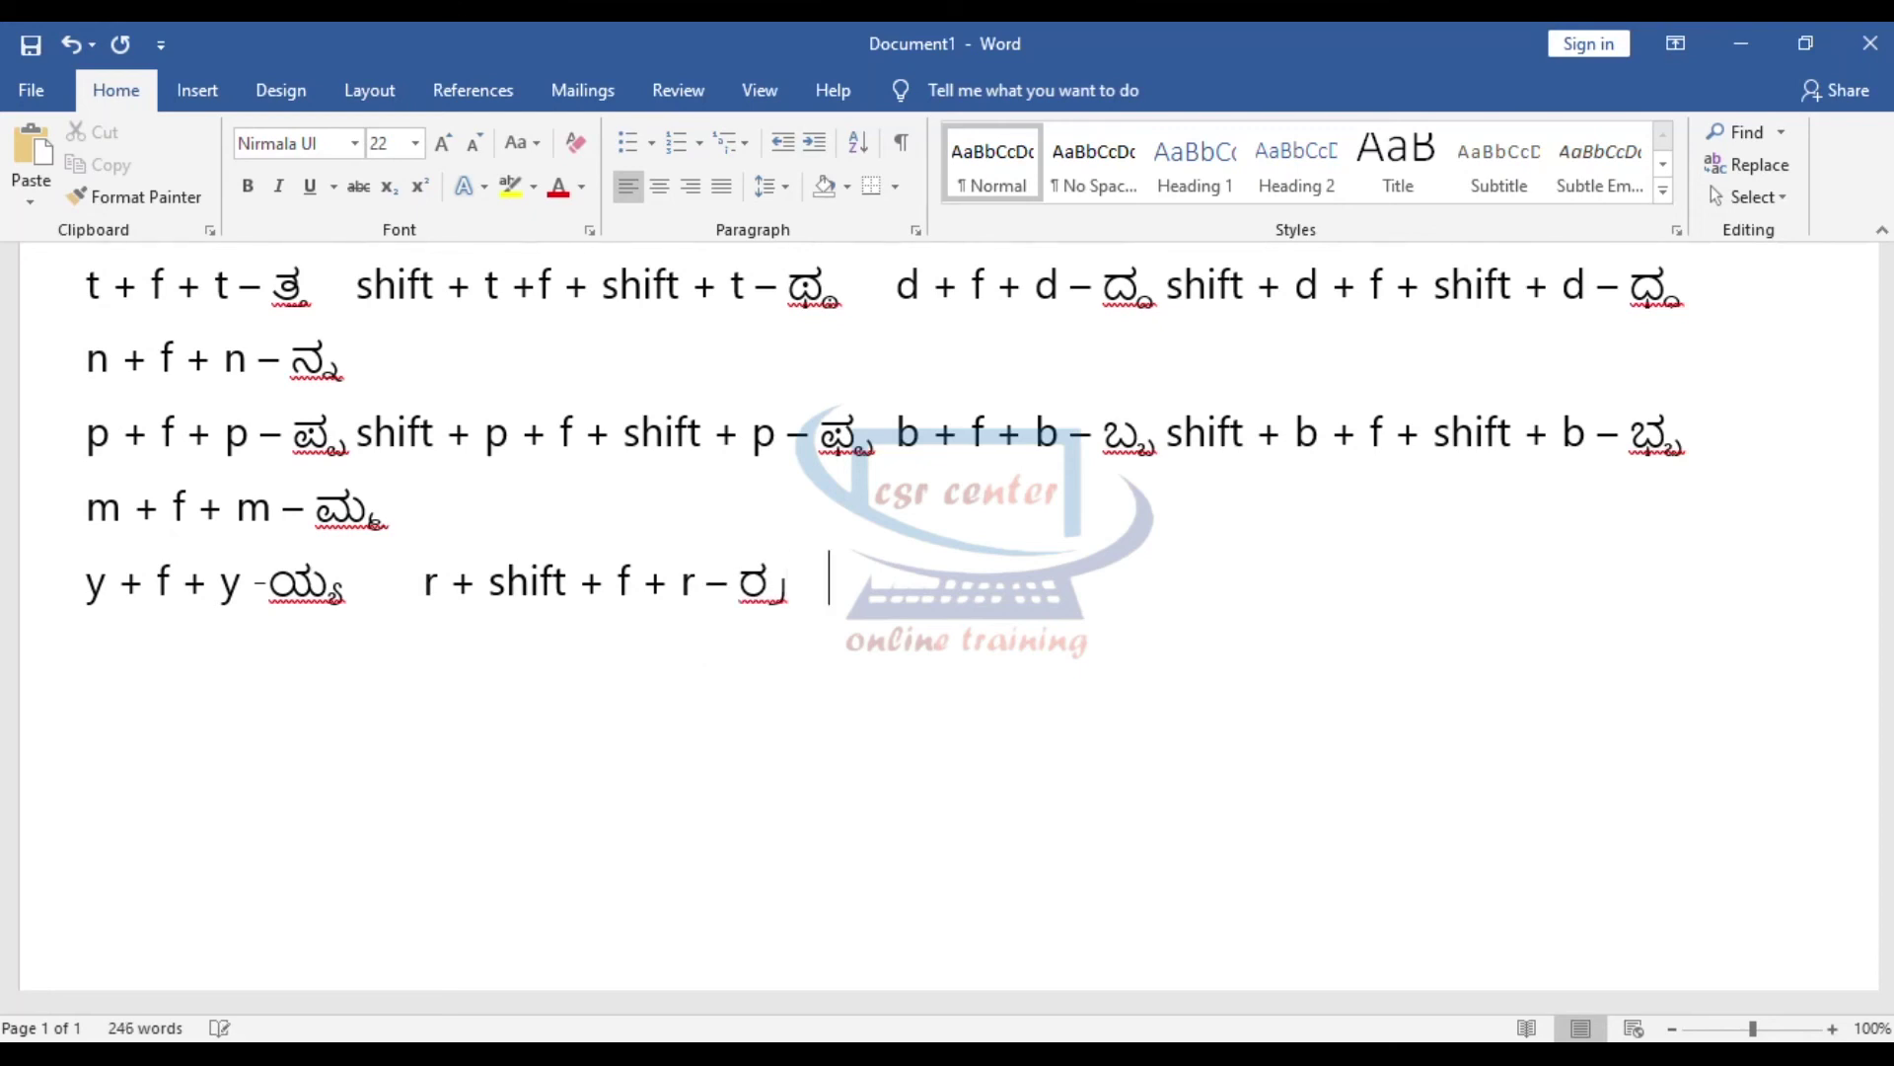
text(     l + f )
text(+ l - )
text(ಲ್ಲ)
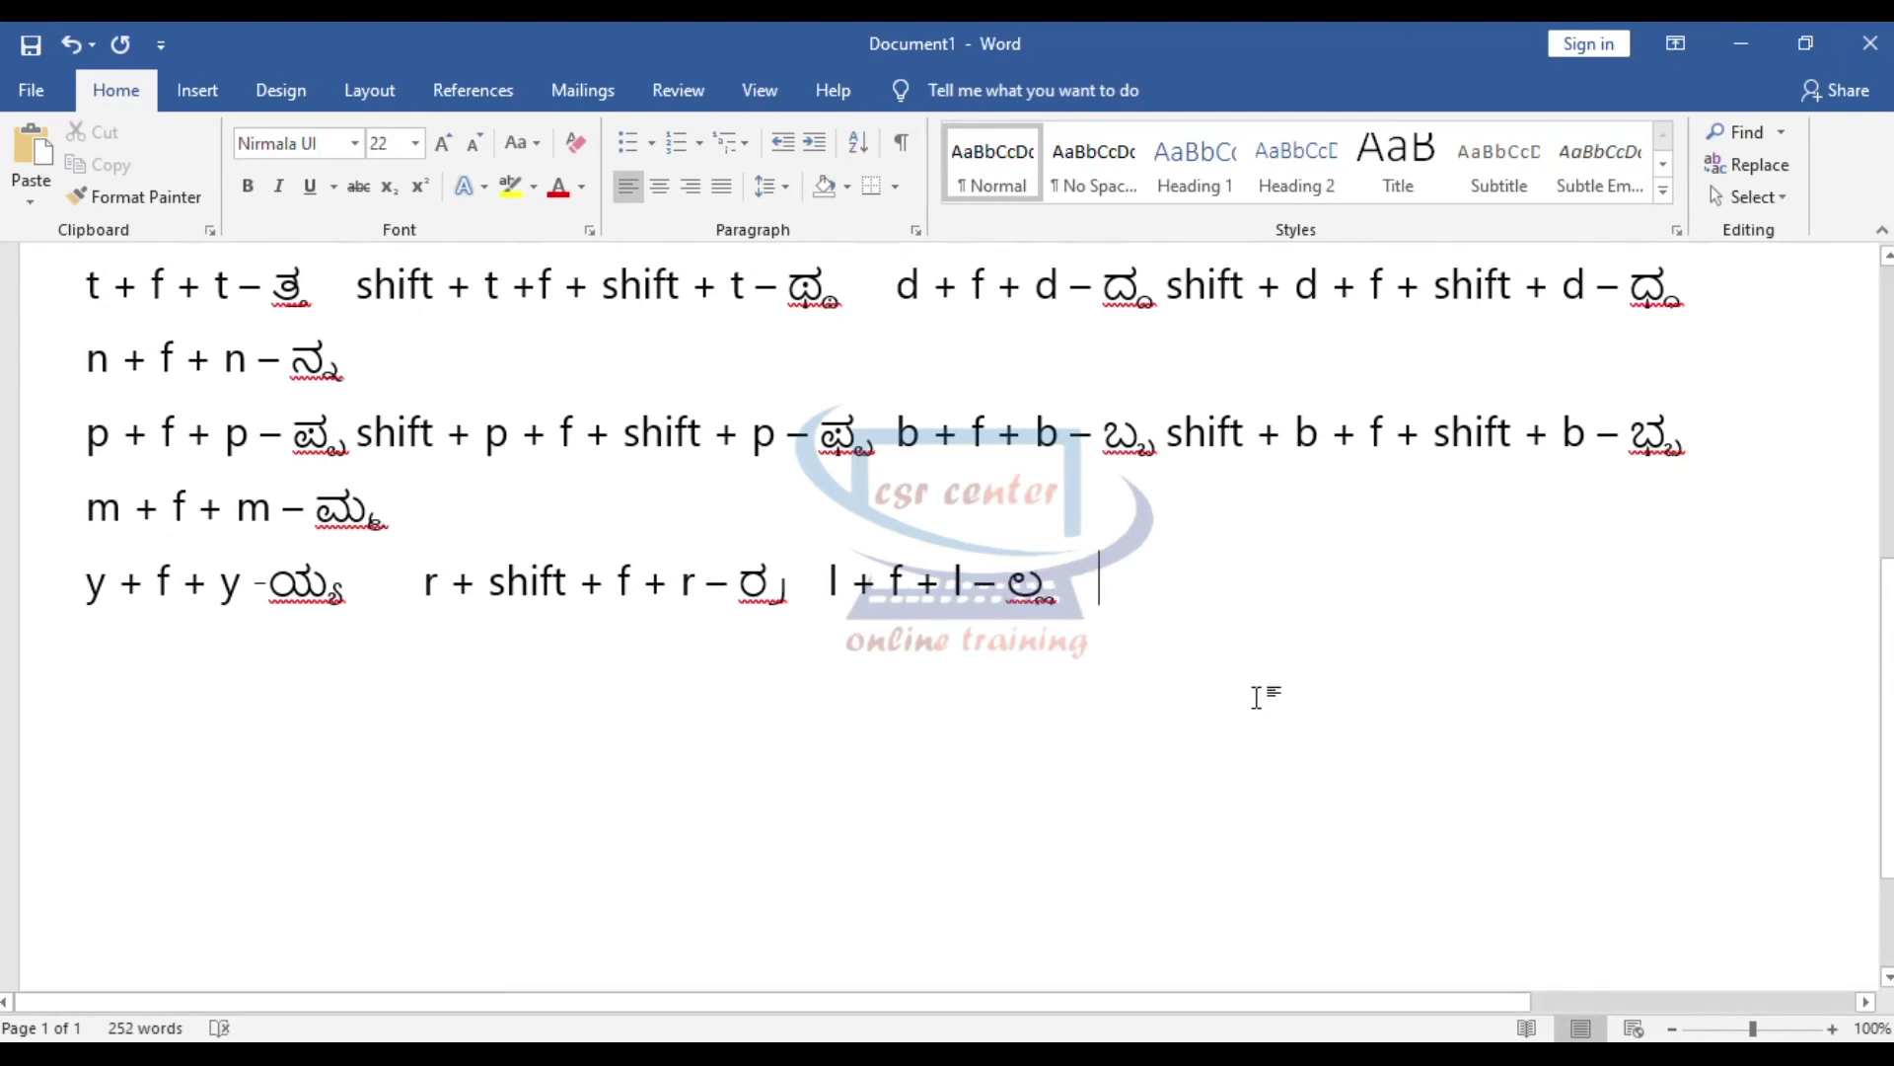
text(     v + f + )
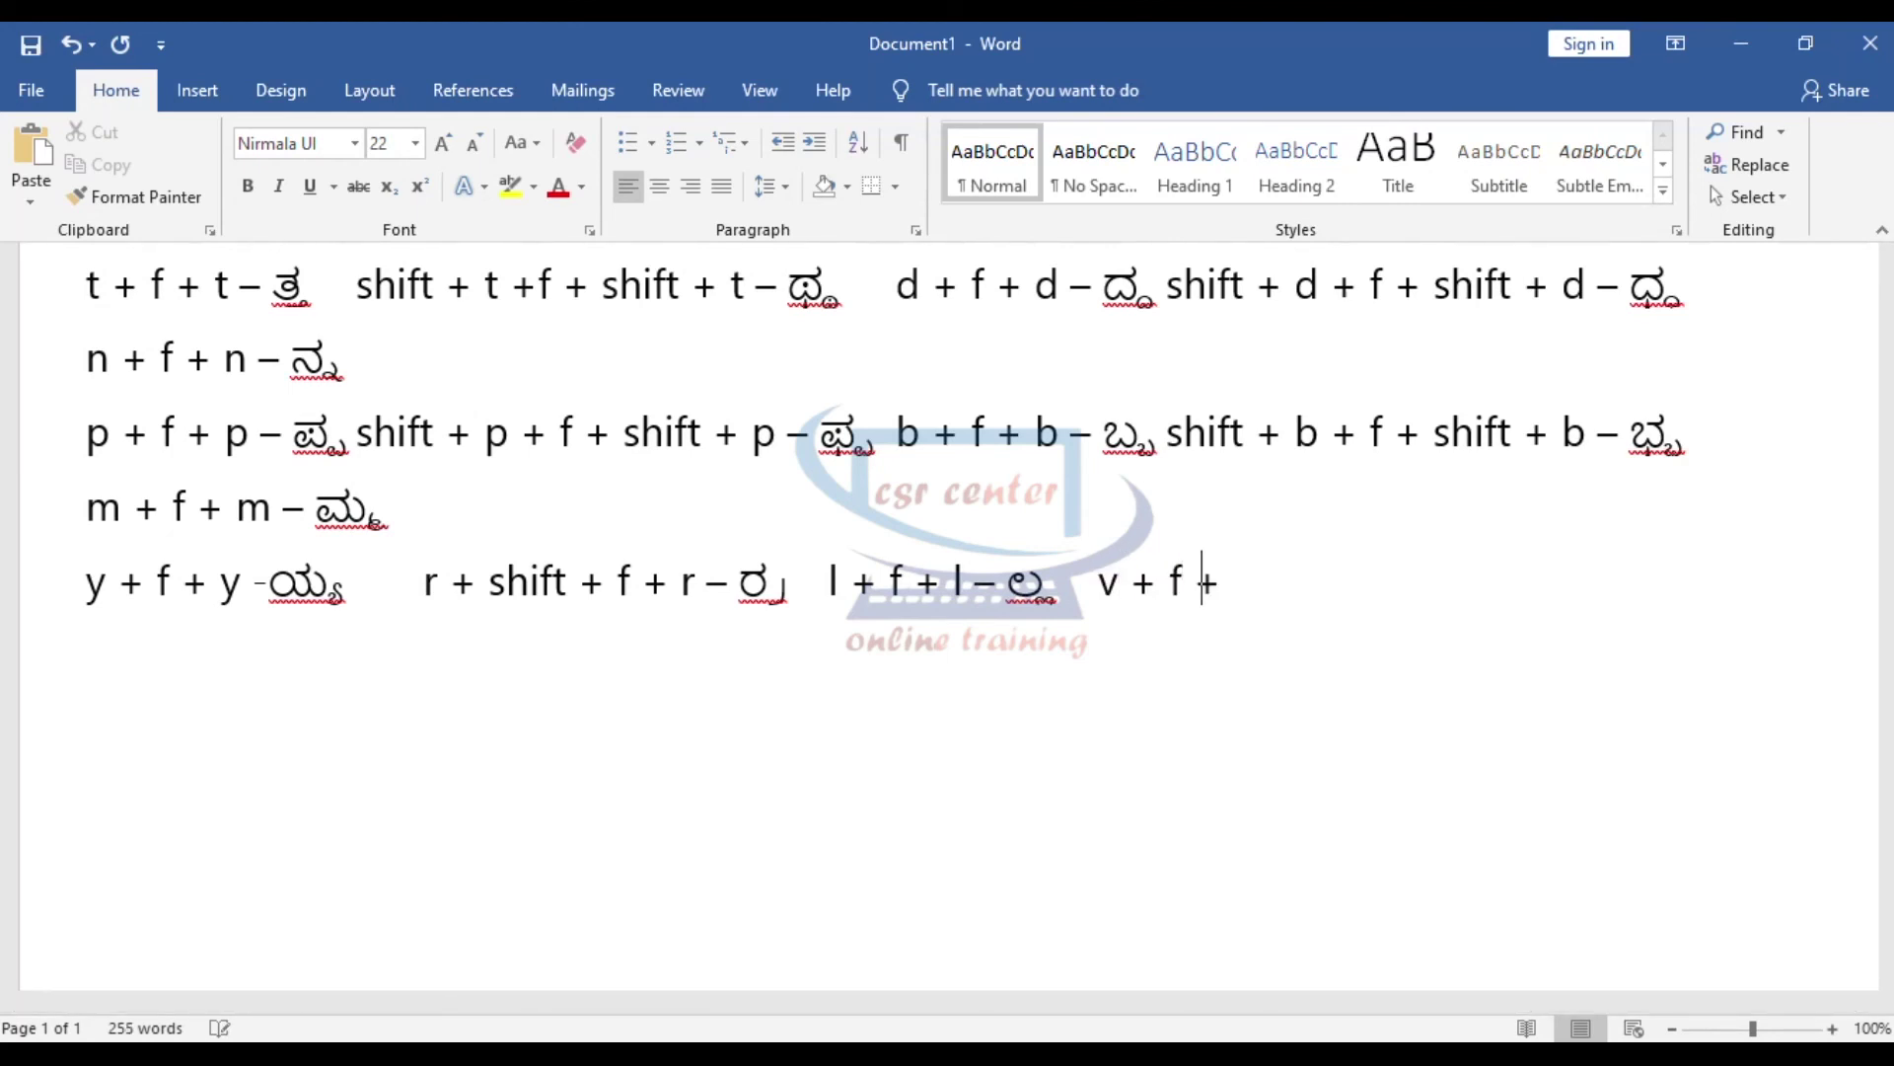
text(v - ವ)
text(fv)
- On a new line, type shift + s + f + shift + s – ಶ್ಶ, x + f + x and s + f + s entries
key(Return)
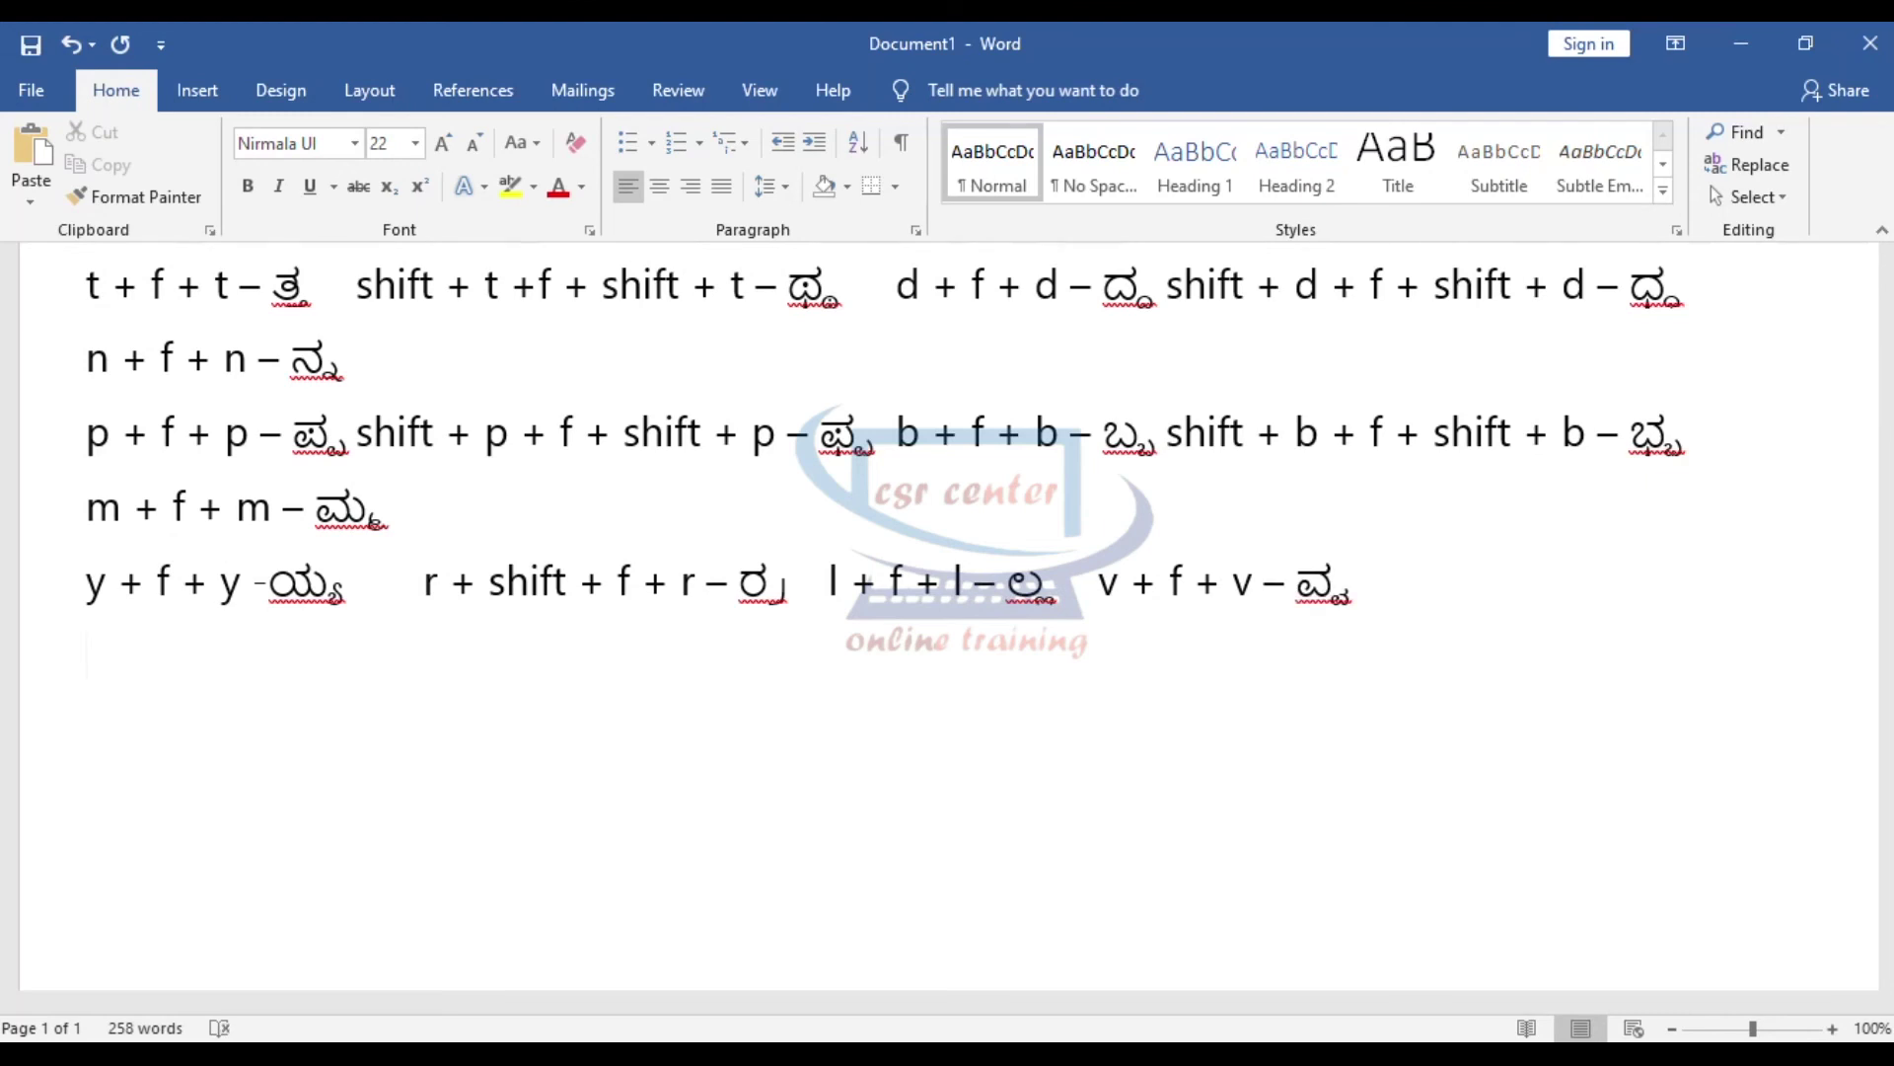
text(sh)
text(ift + )
text(s )
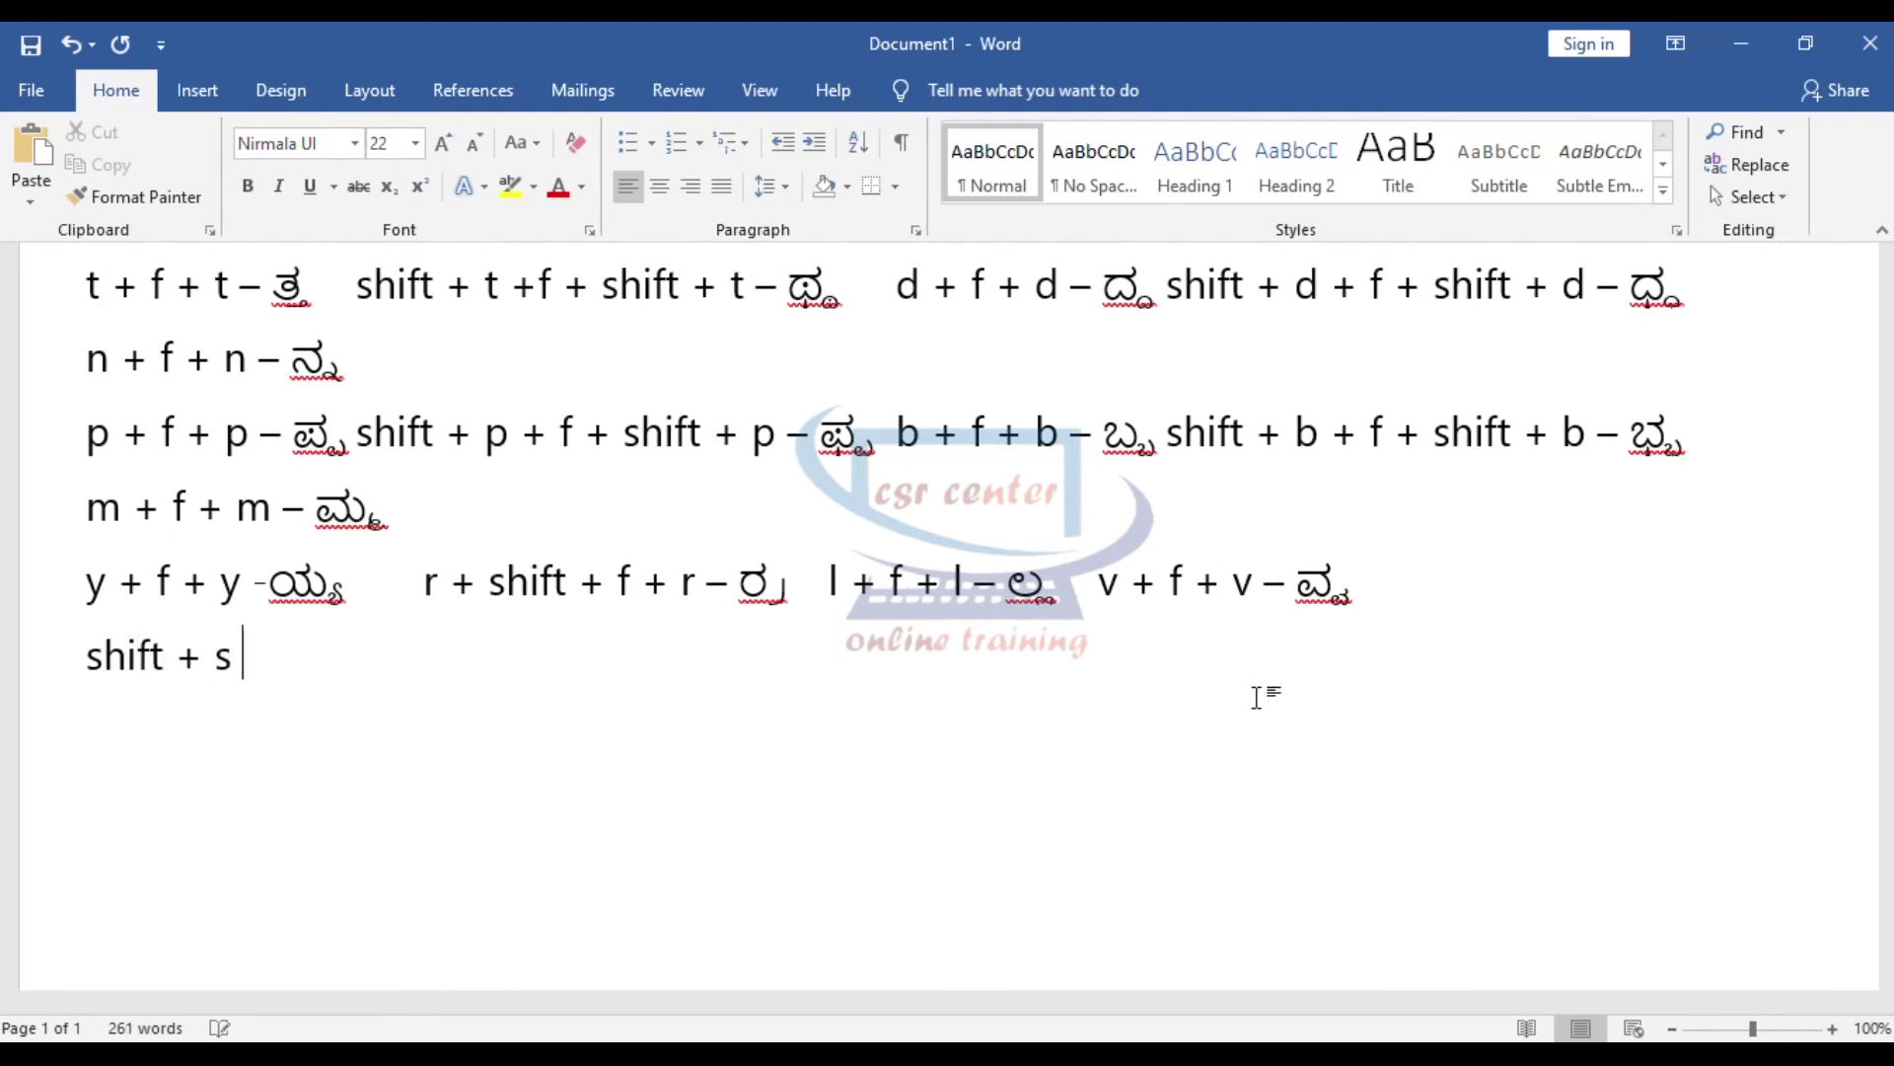
text(+ f + shift + s - )
text(ಶ)
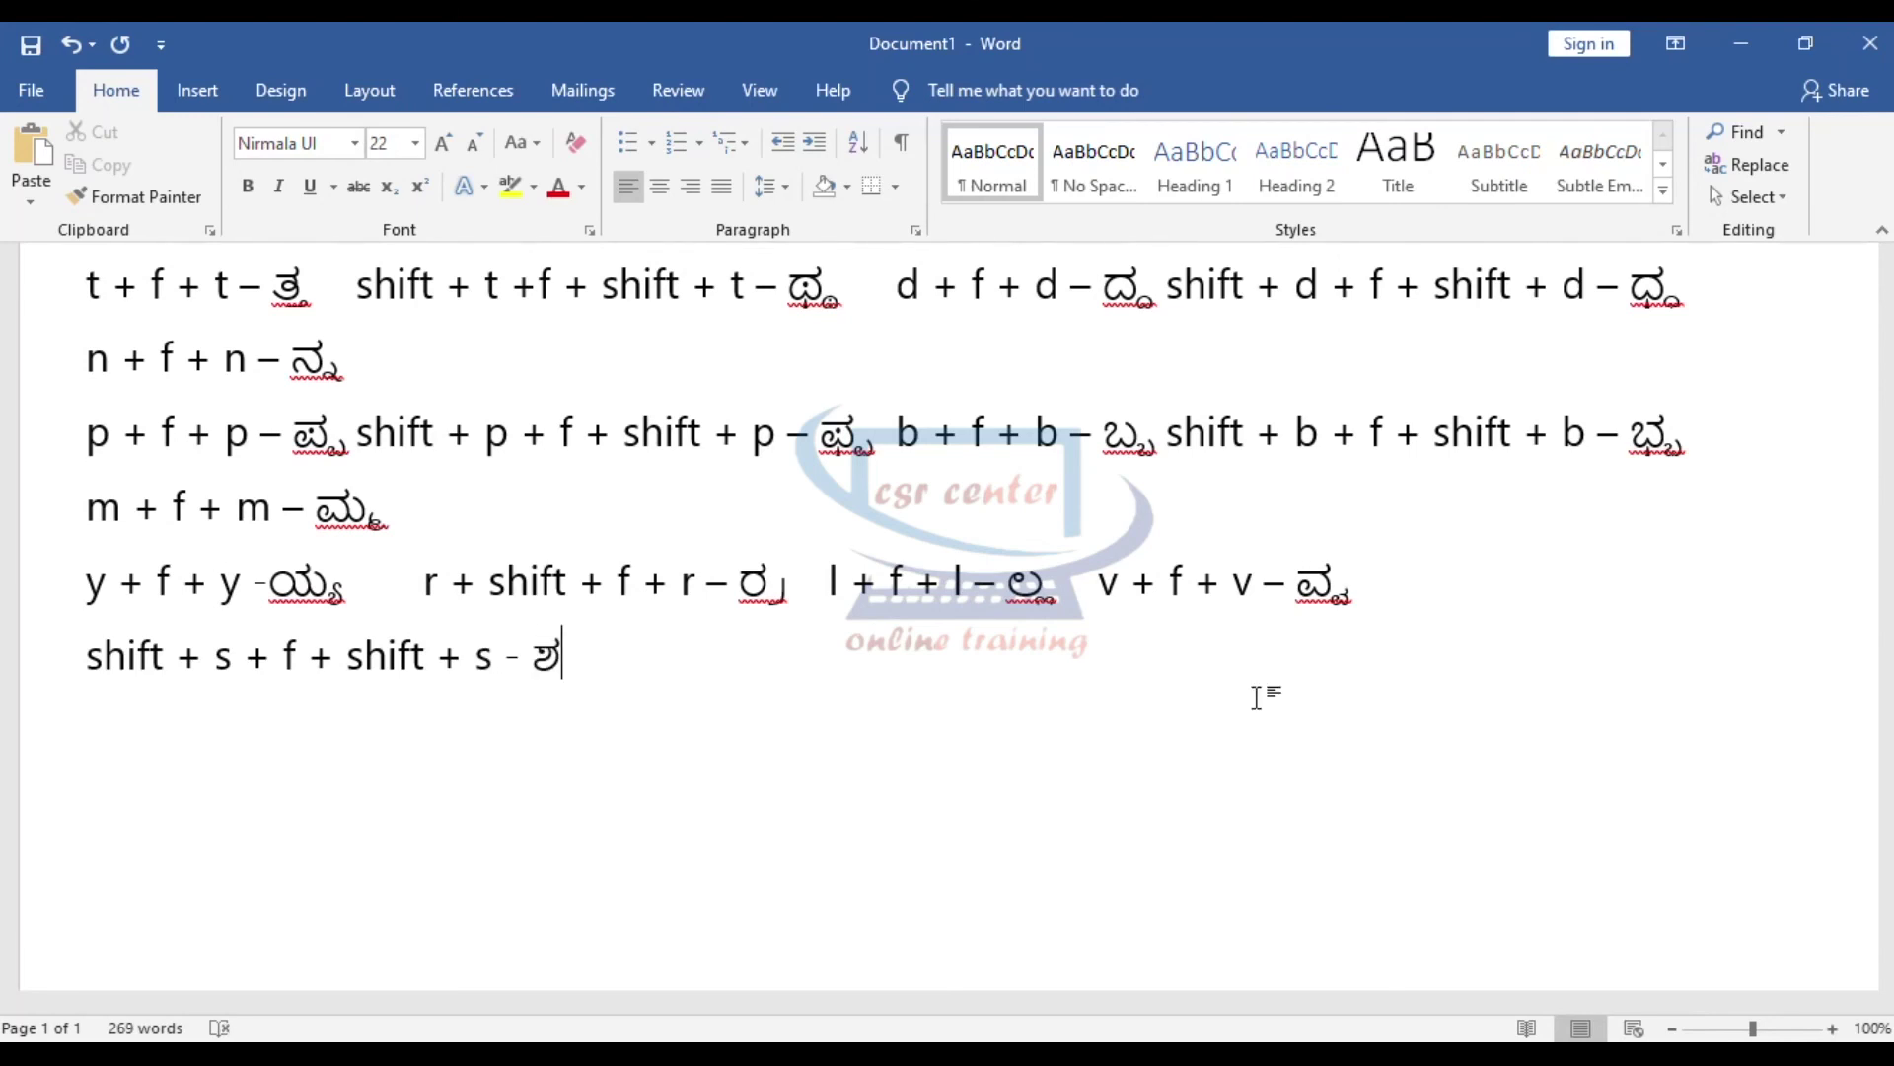
text(್)
text(ಶ)
text(    x + )
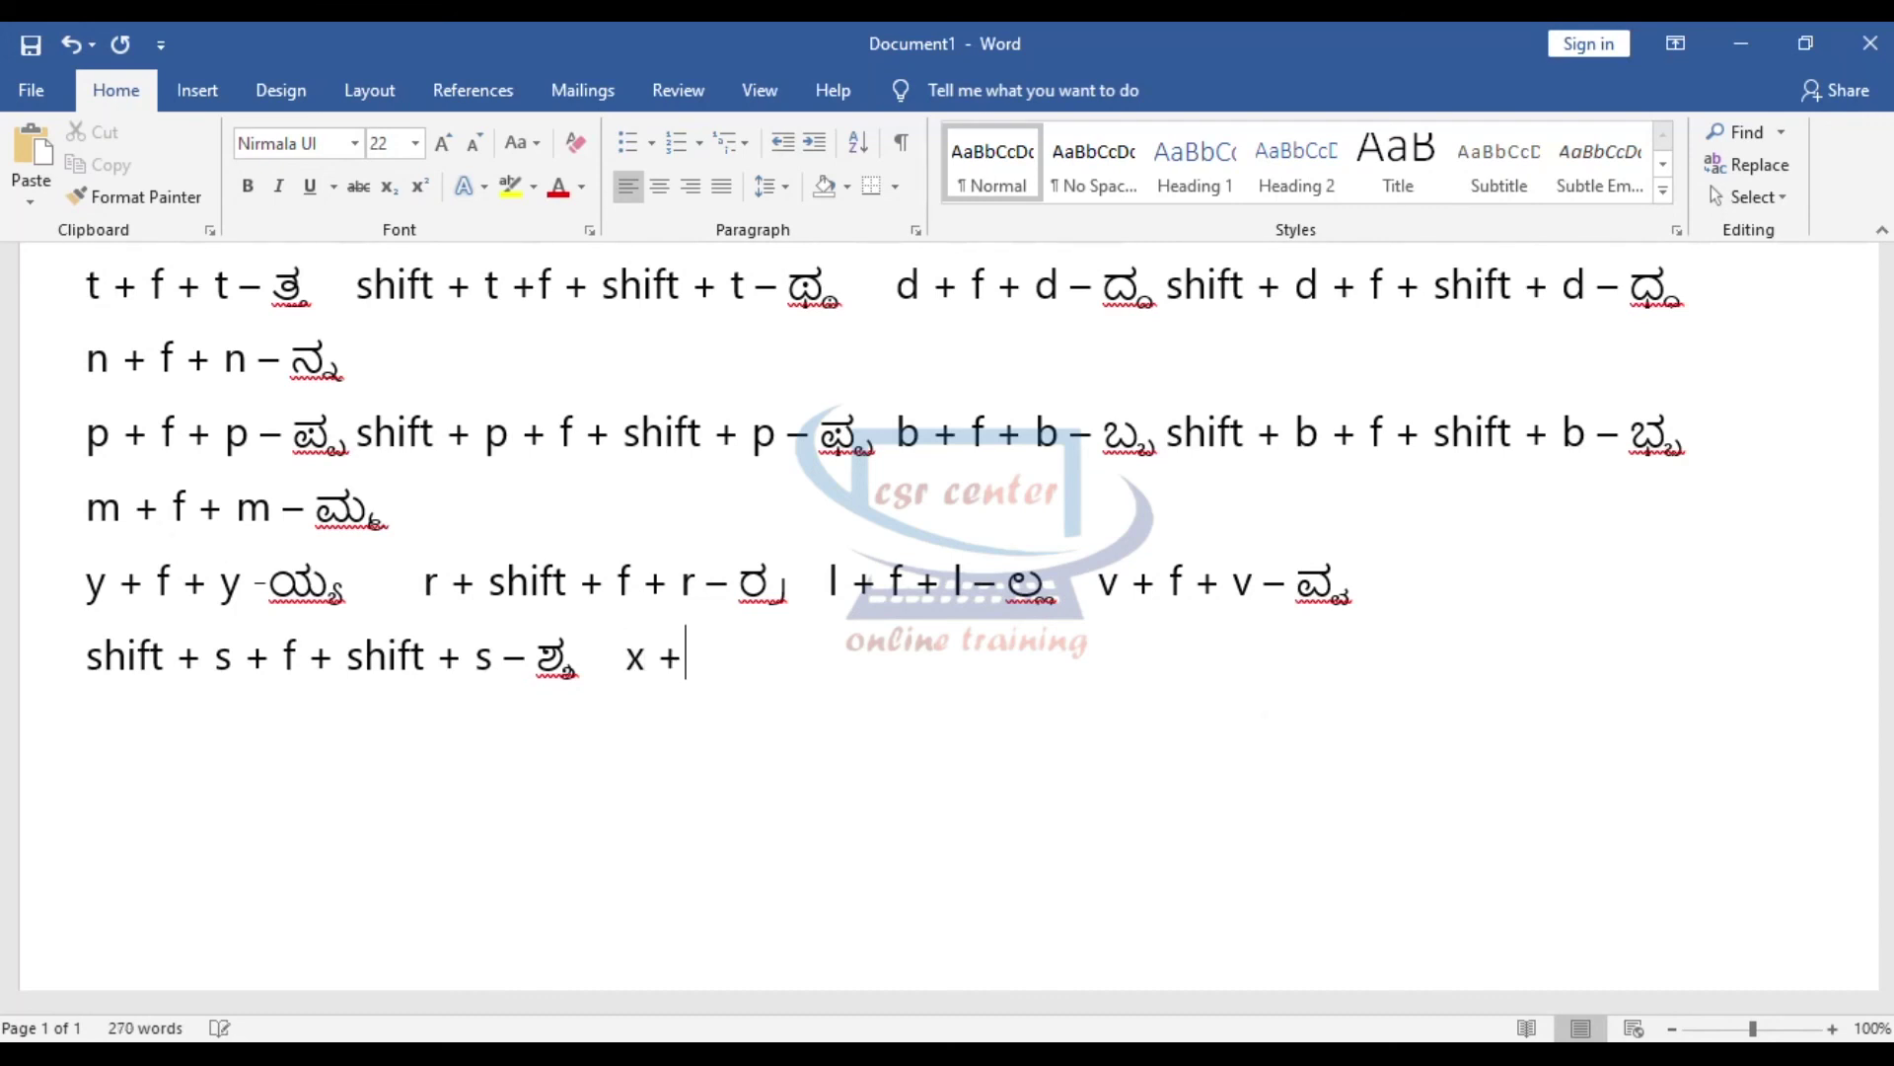
text(f + x)
text( - xfx )
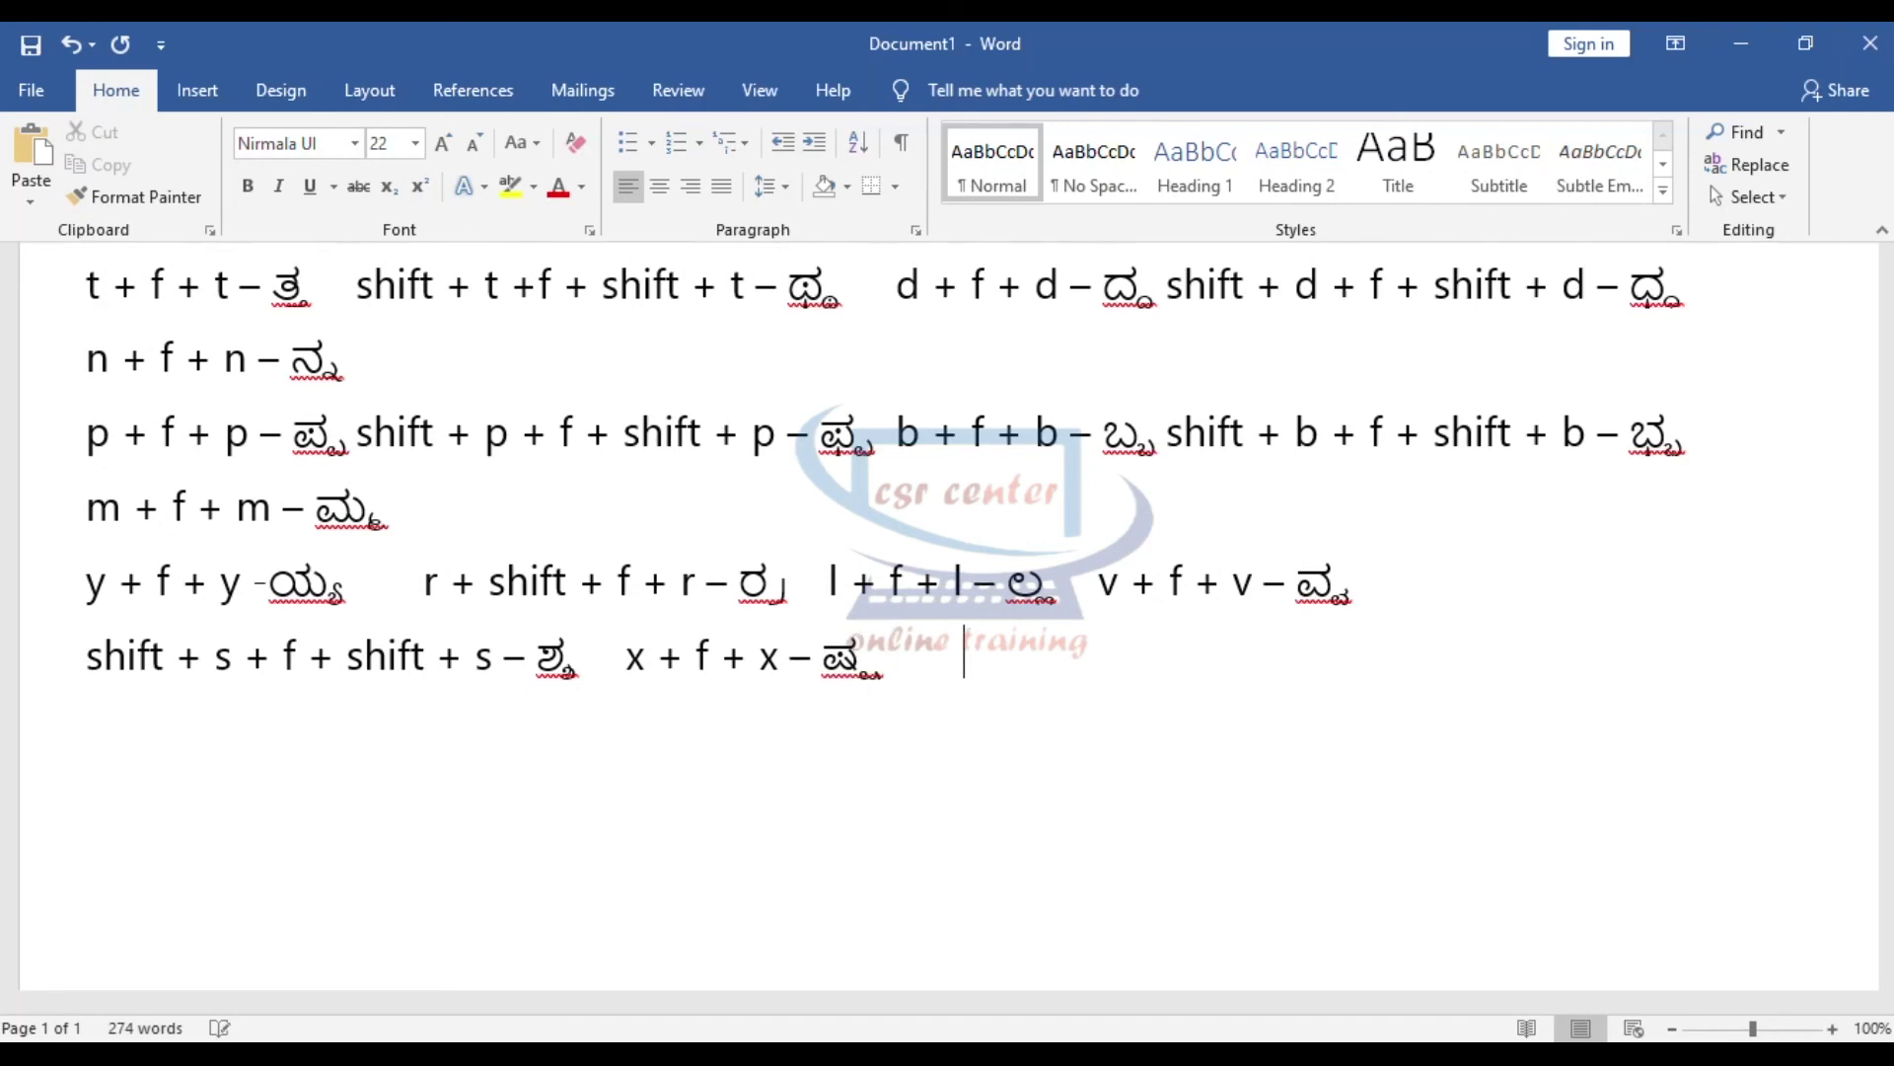
text(         s)
text( + f)
text( +)
text( s - )
text(sfs)
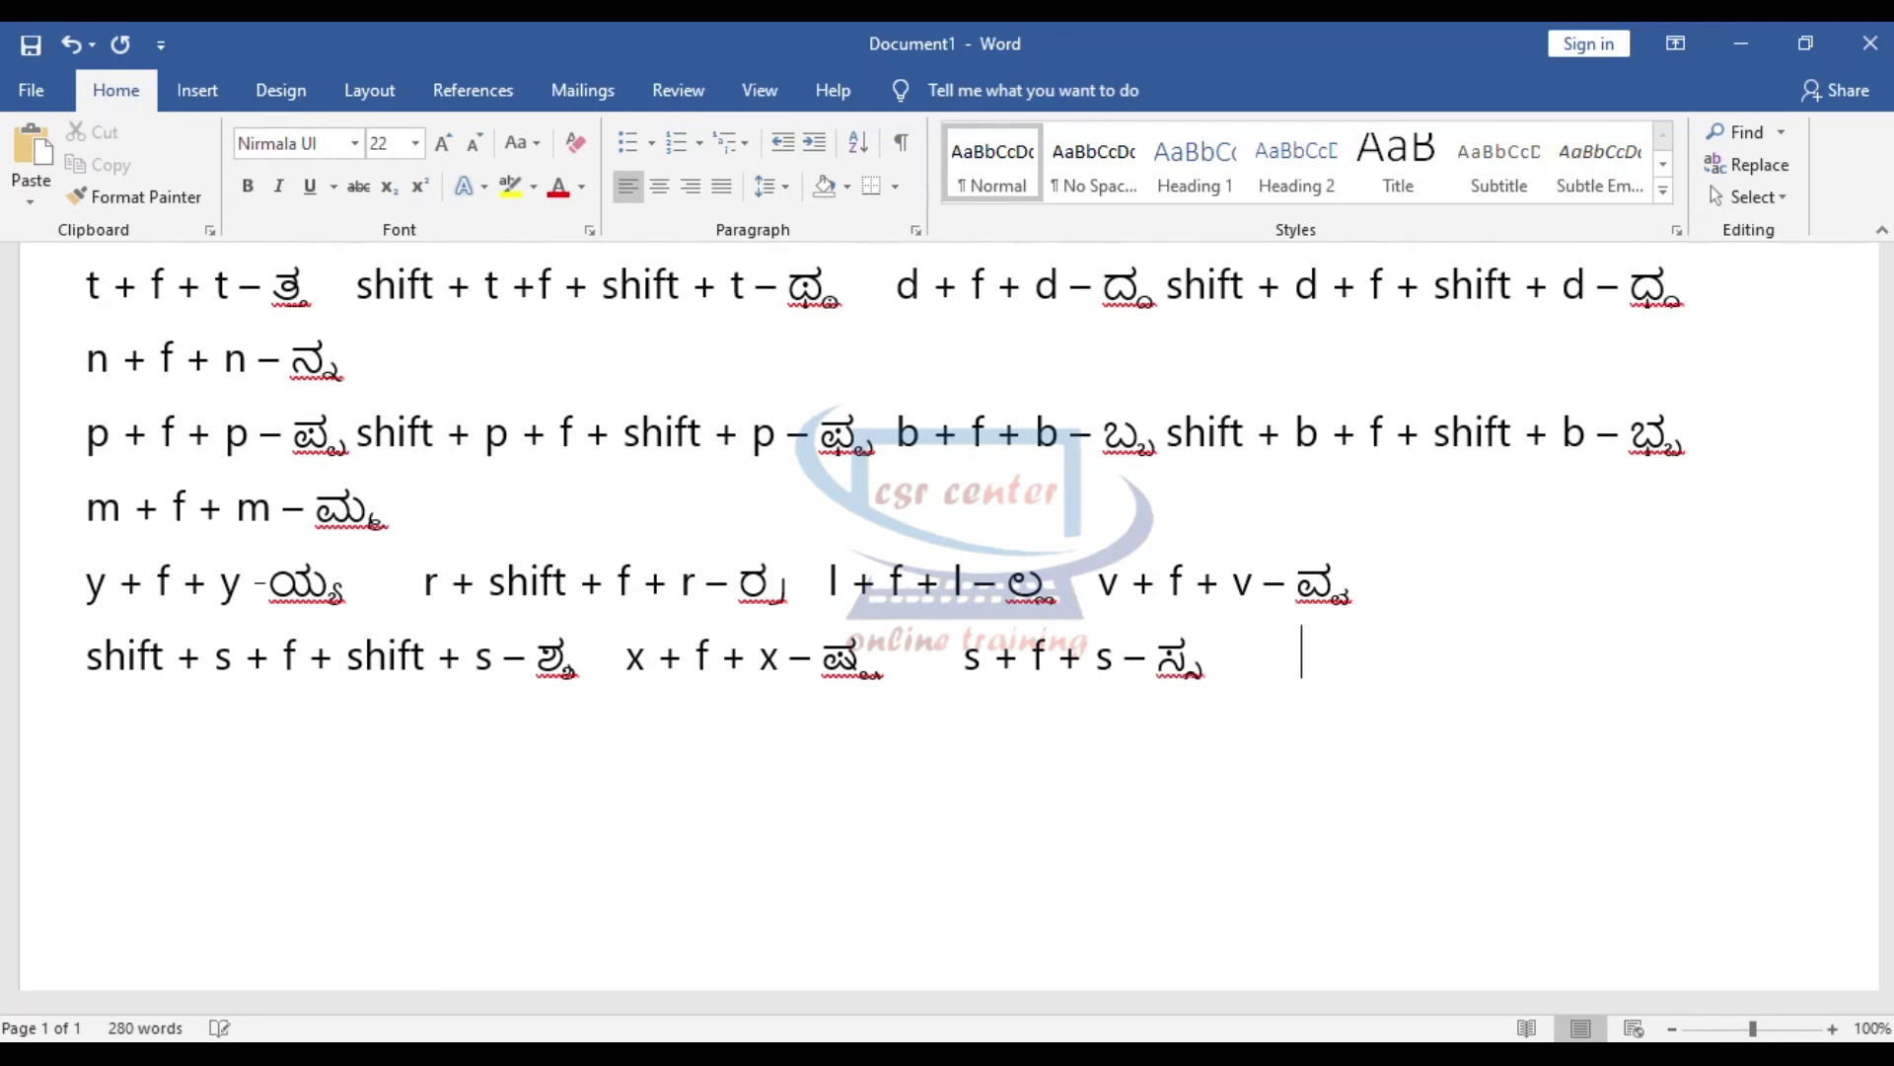
text(          h + )
text(f)
text( + h - h)
text(fh)
- On a new line, type shift + l + f + shift + l – ಳ್ಳ
key(Return)
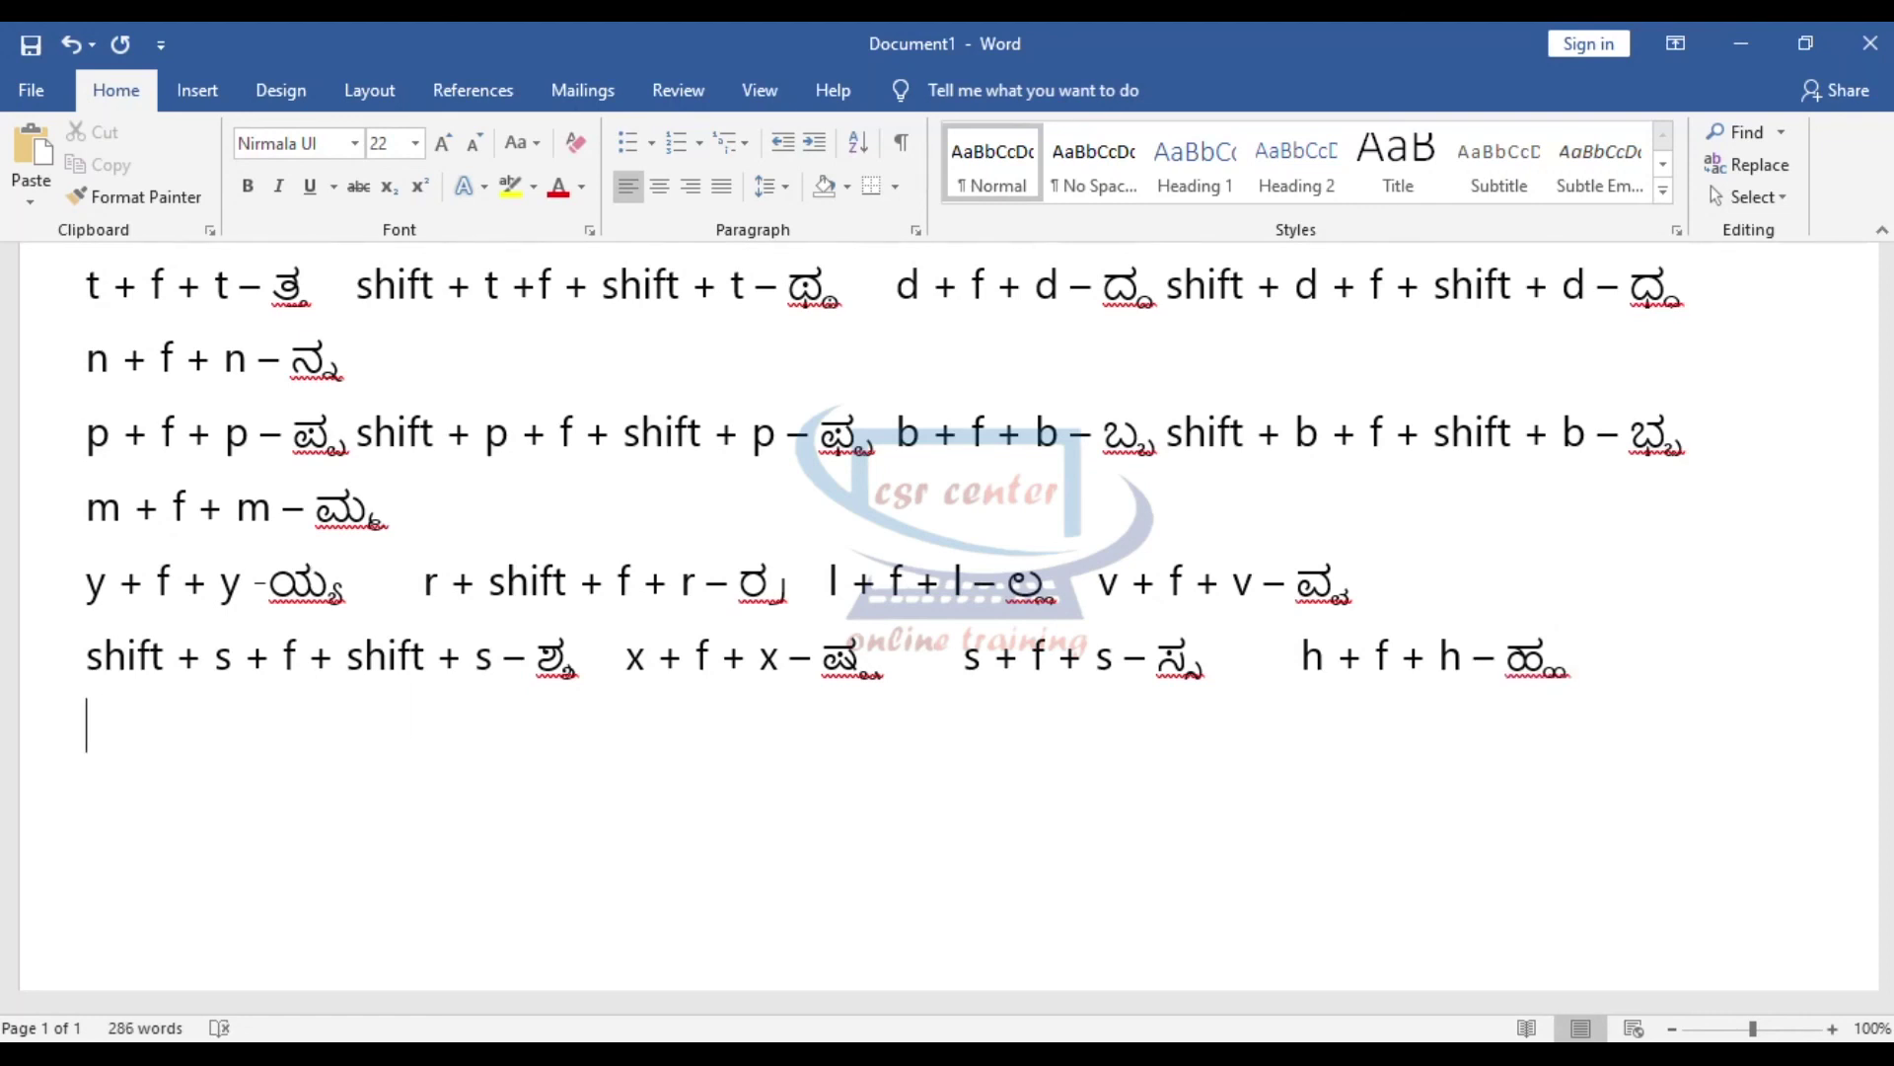
text(shift + l + f + shift + l - )
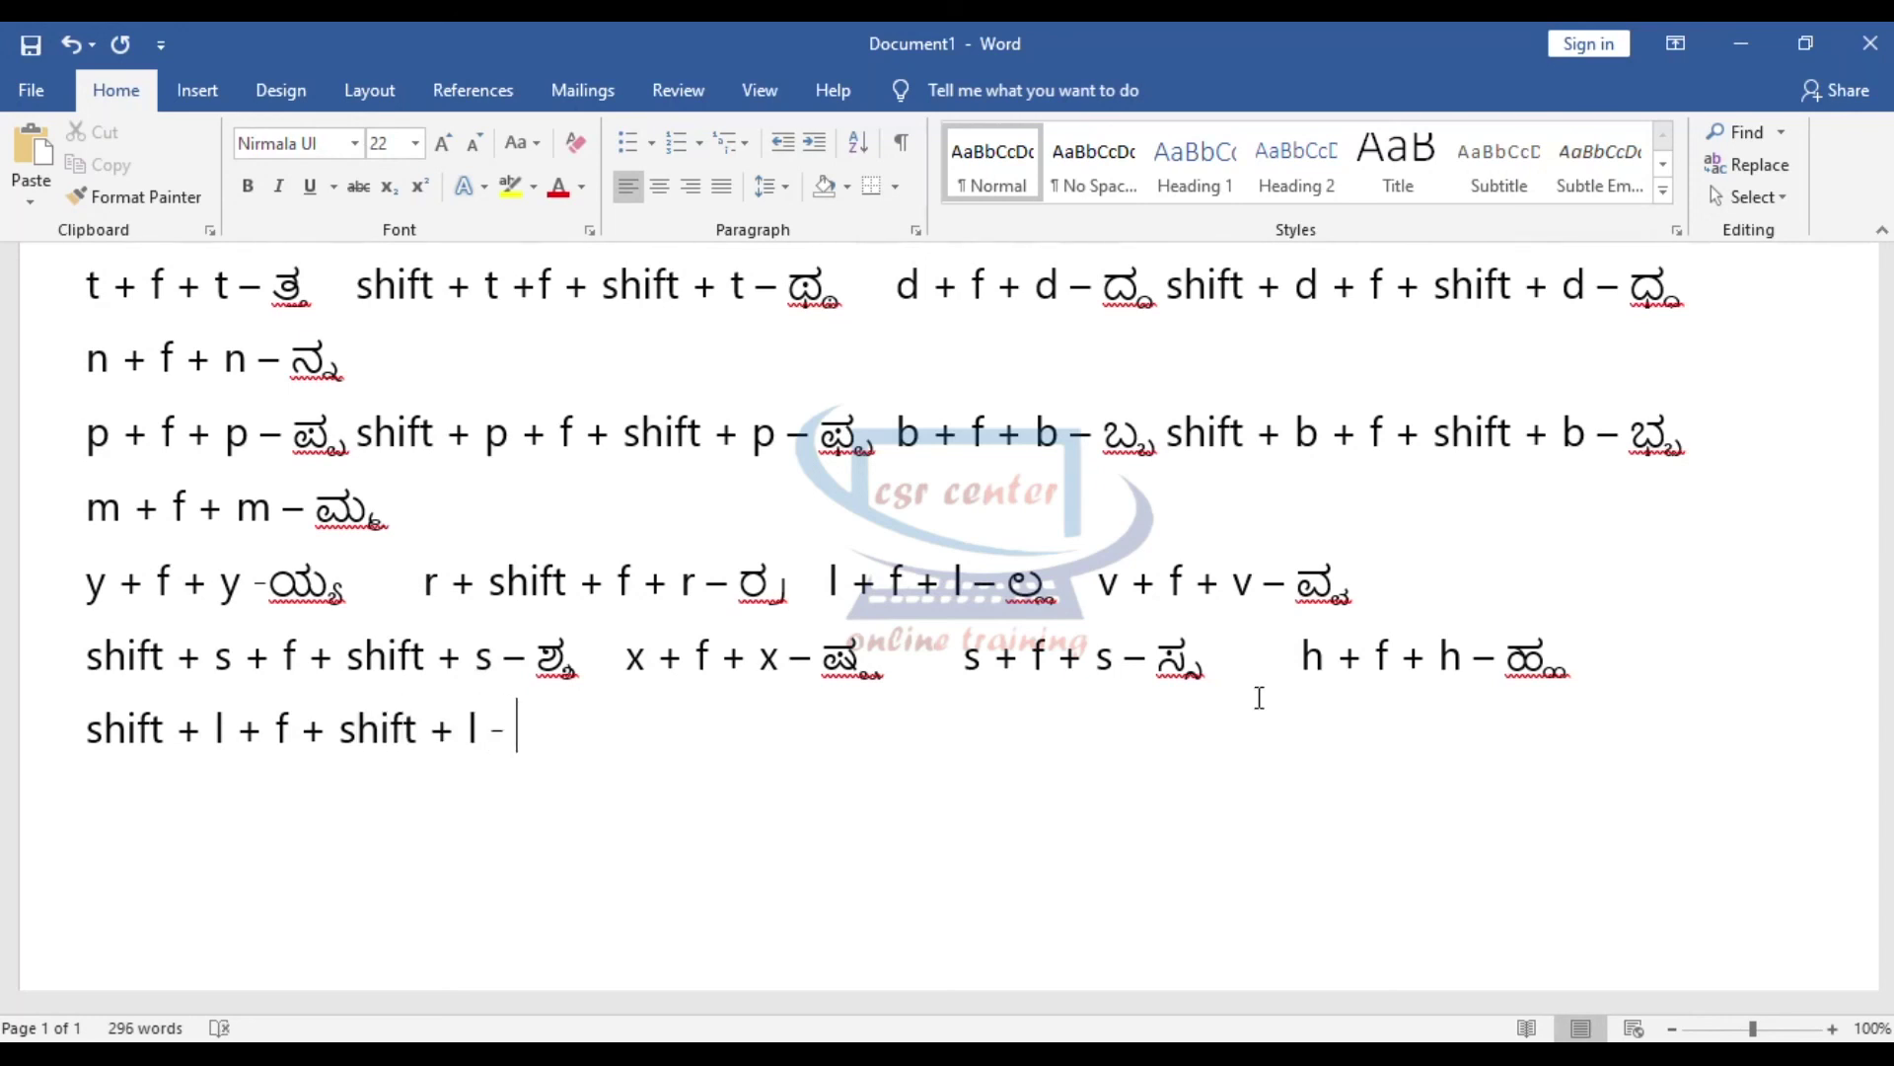
text(ಳ)
text(್)
text(ಳ)
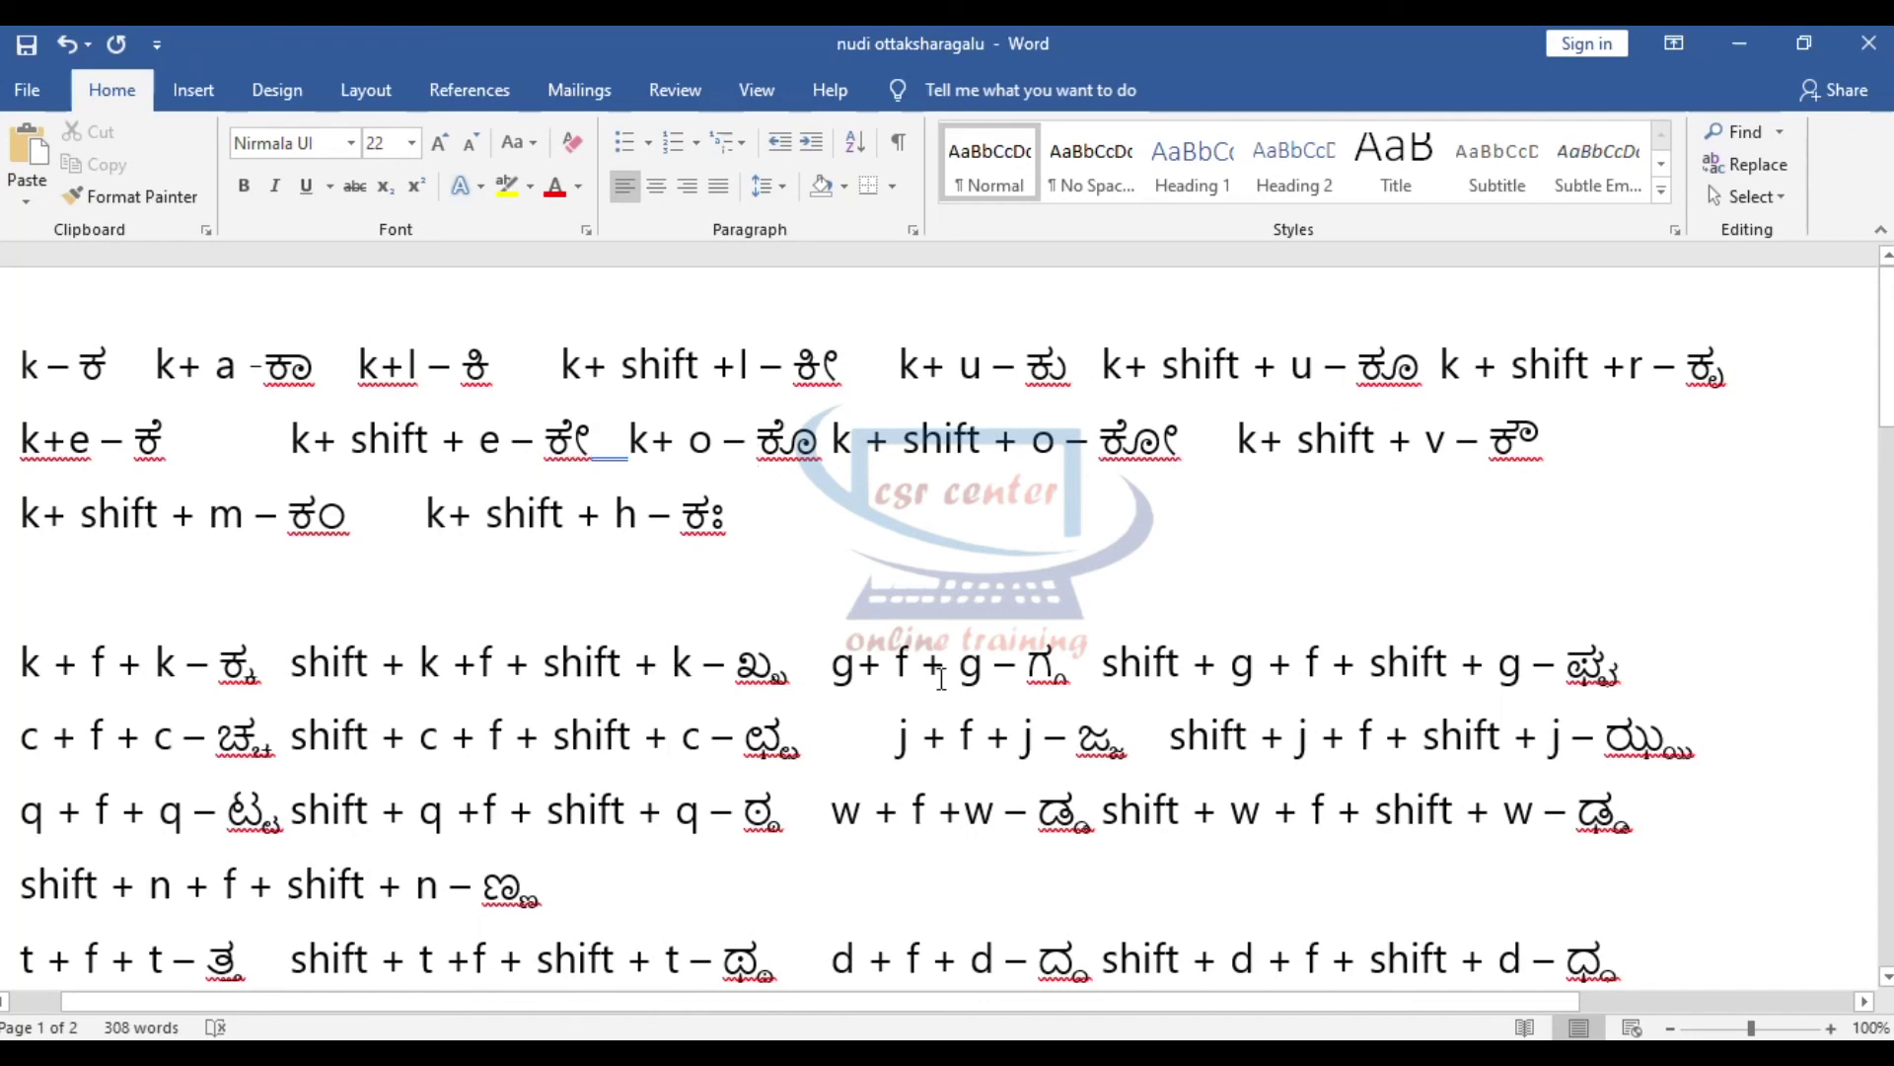
- Scroll through the nudi ottaksharagalu document down to its second page
scroll(941, 679, down, 5)
scroll(942, 679, down, 3)
scroll(941, 680, down, 4)
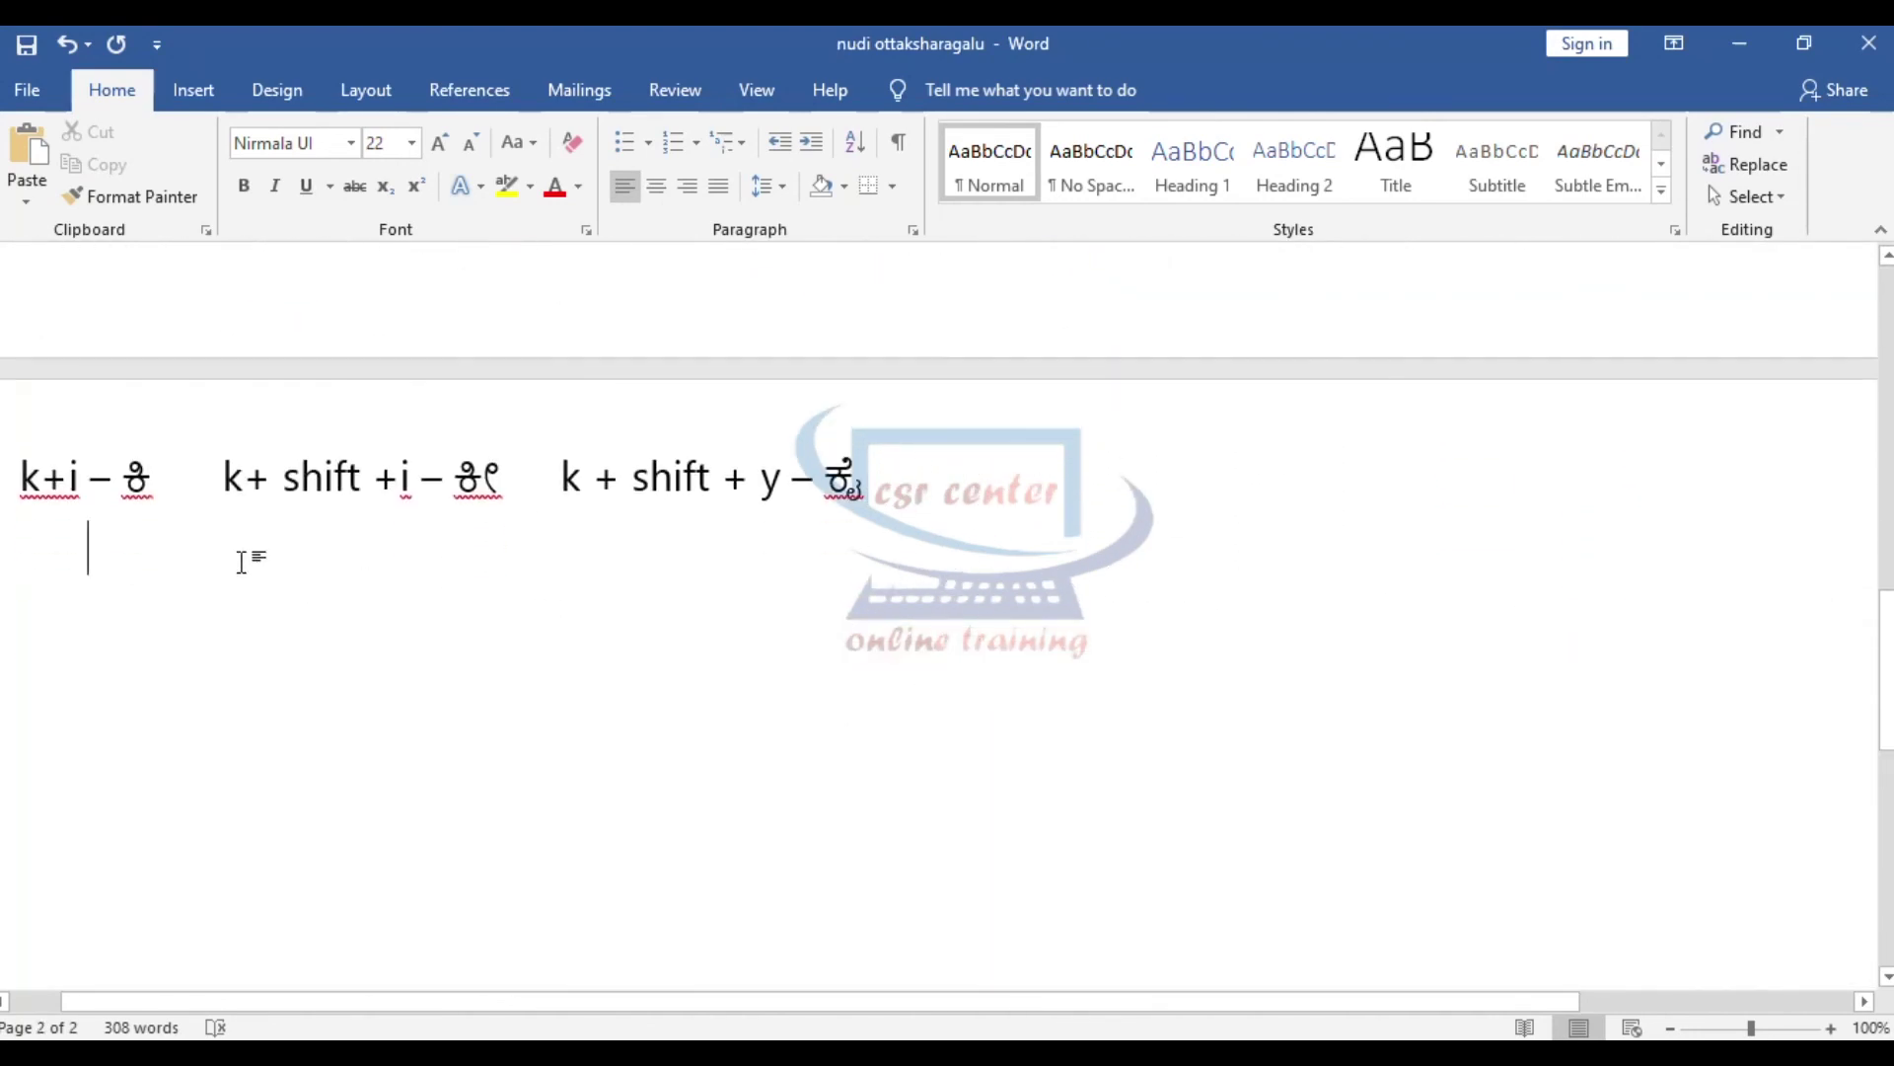